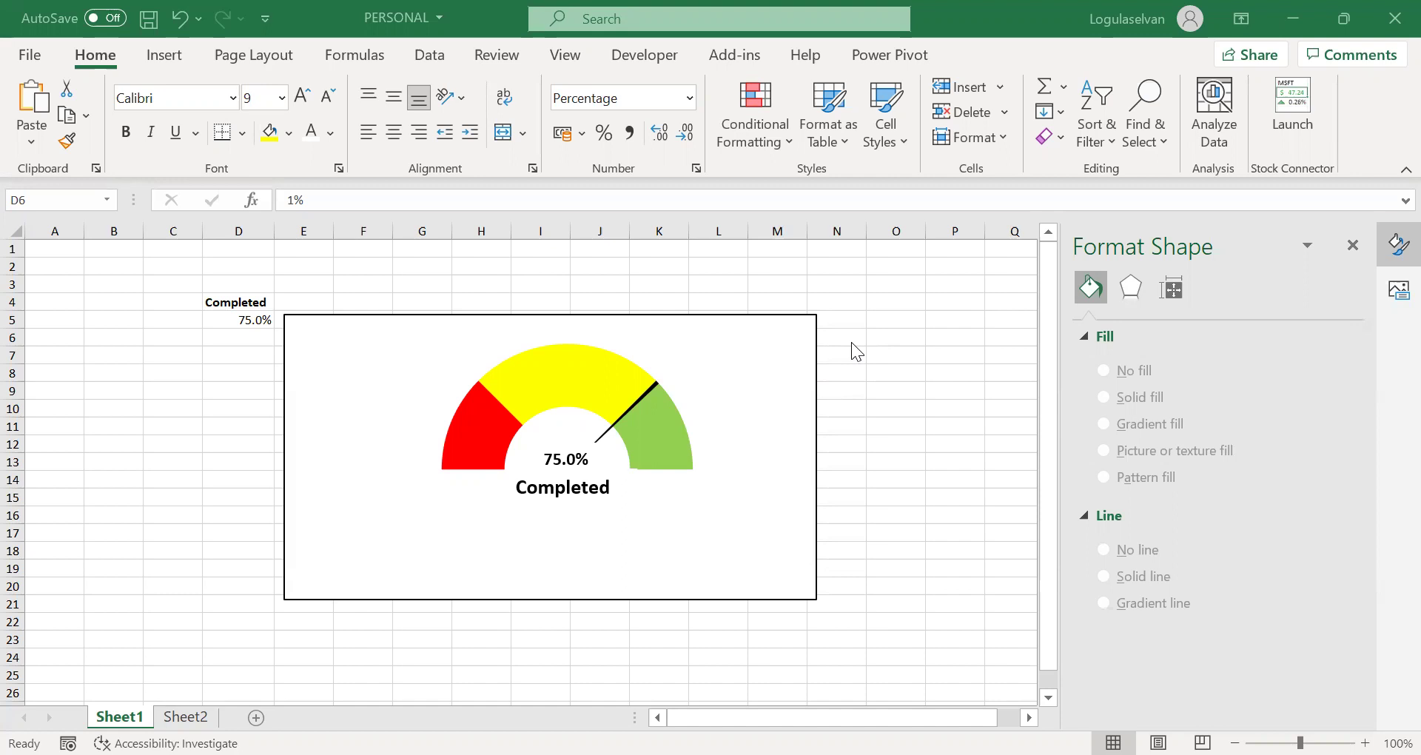
# - Test the gauge needle by entering 55% and 60% in succession as the Completed value in cell D5
pyautogui.click(231, 318)
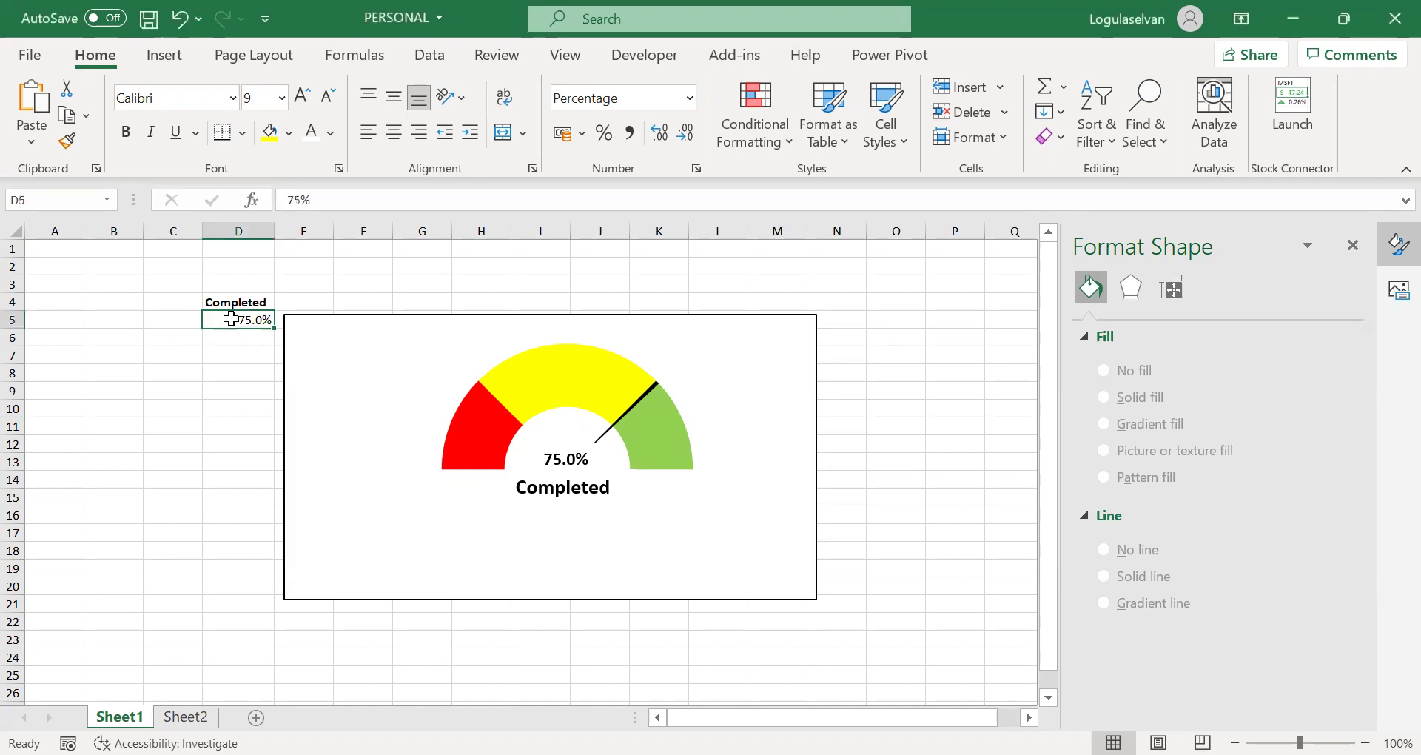
pyautogui.write('55')
pyautogui.press('Return')
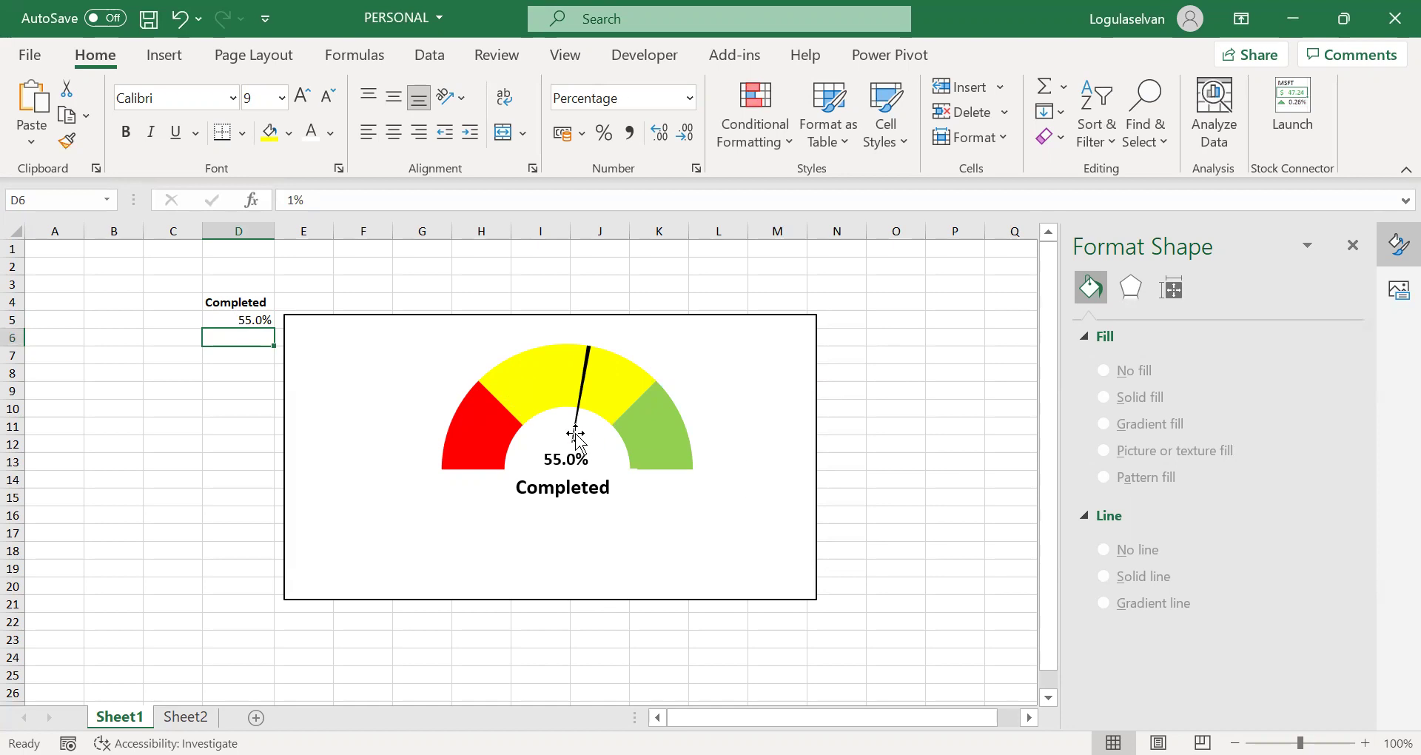
pyautogui.moveTo(575, 434)
pyautogui.click(256, 321)
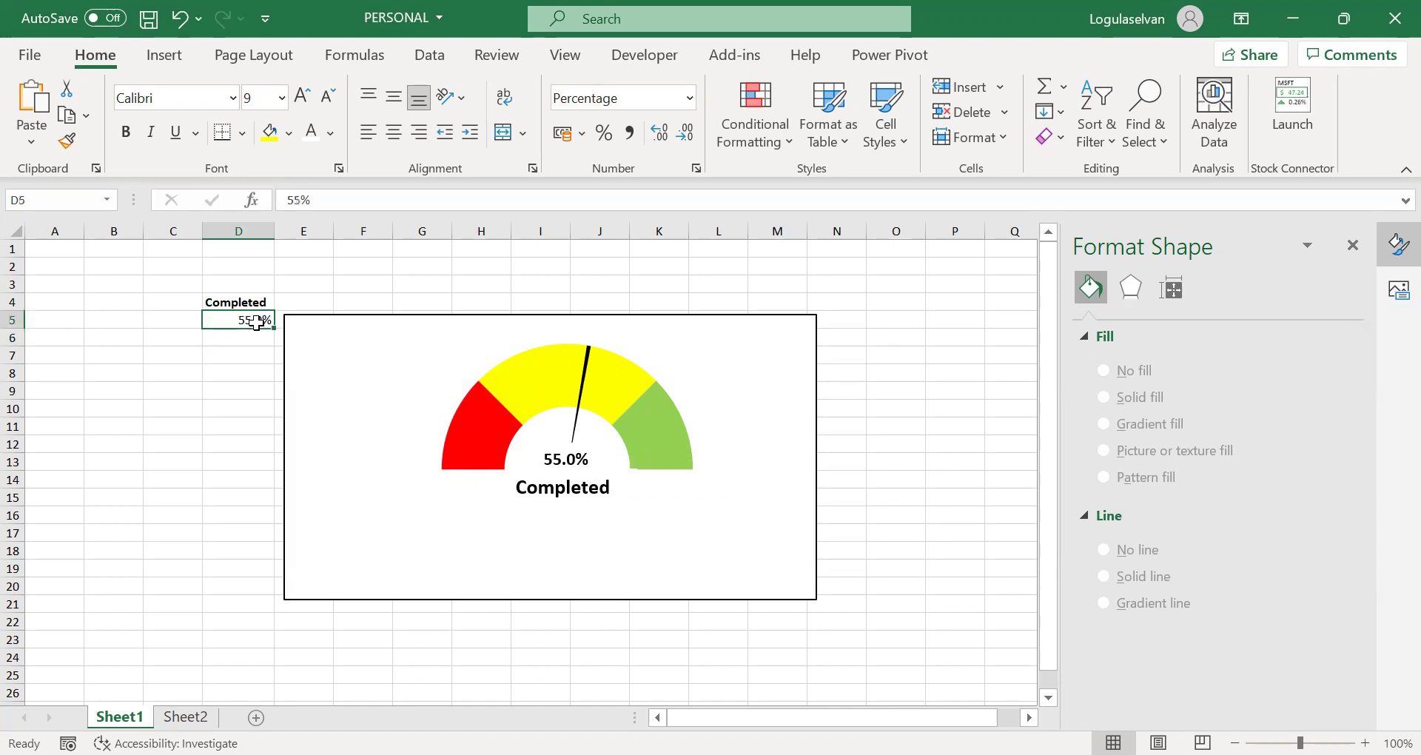
pyautogui.write('60')
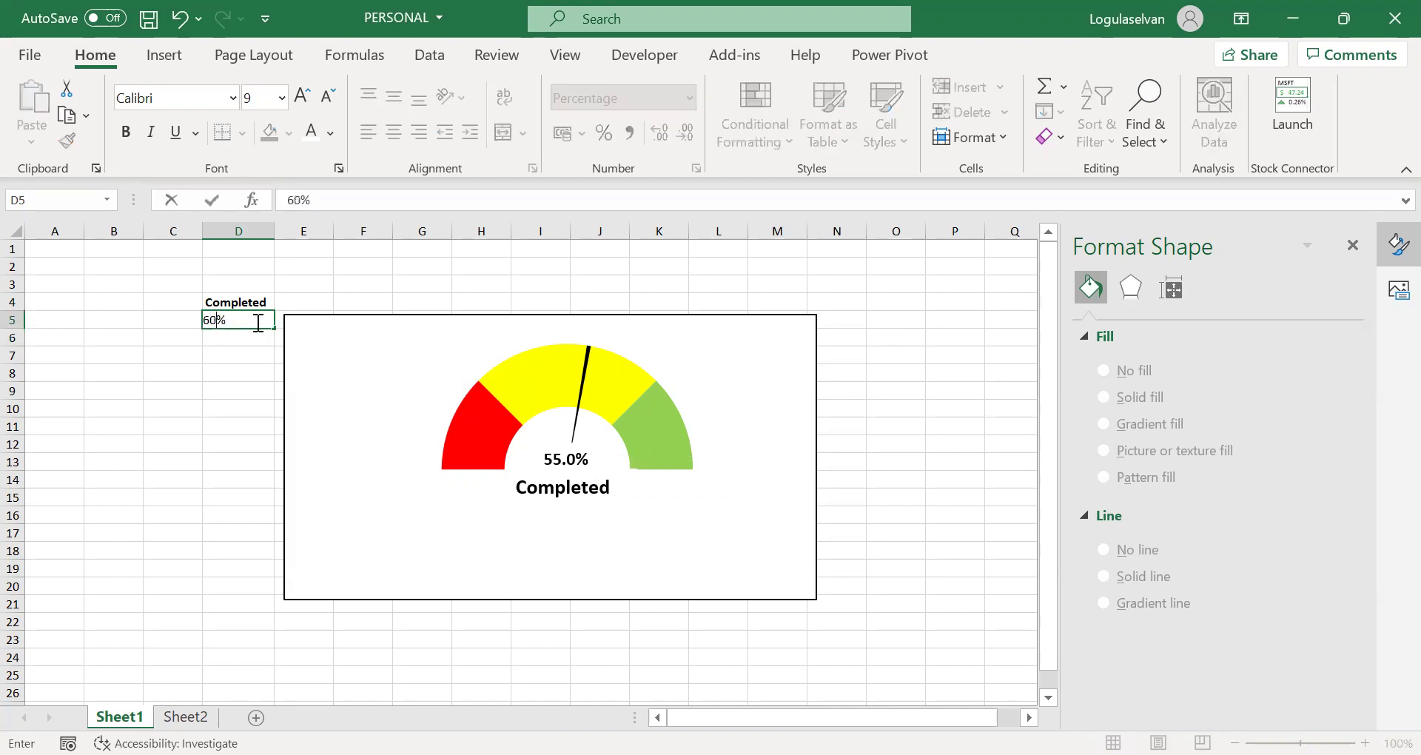
pyautogui.press('Return')
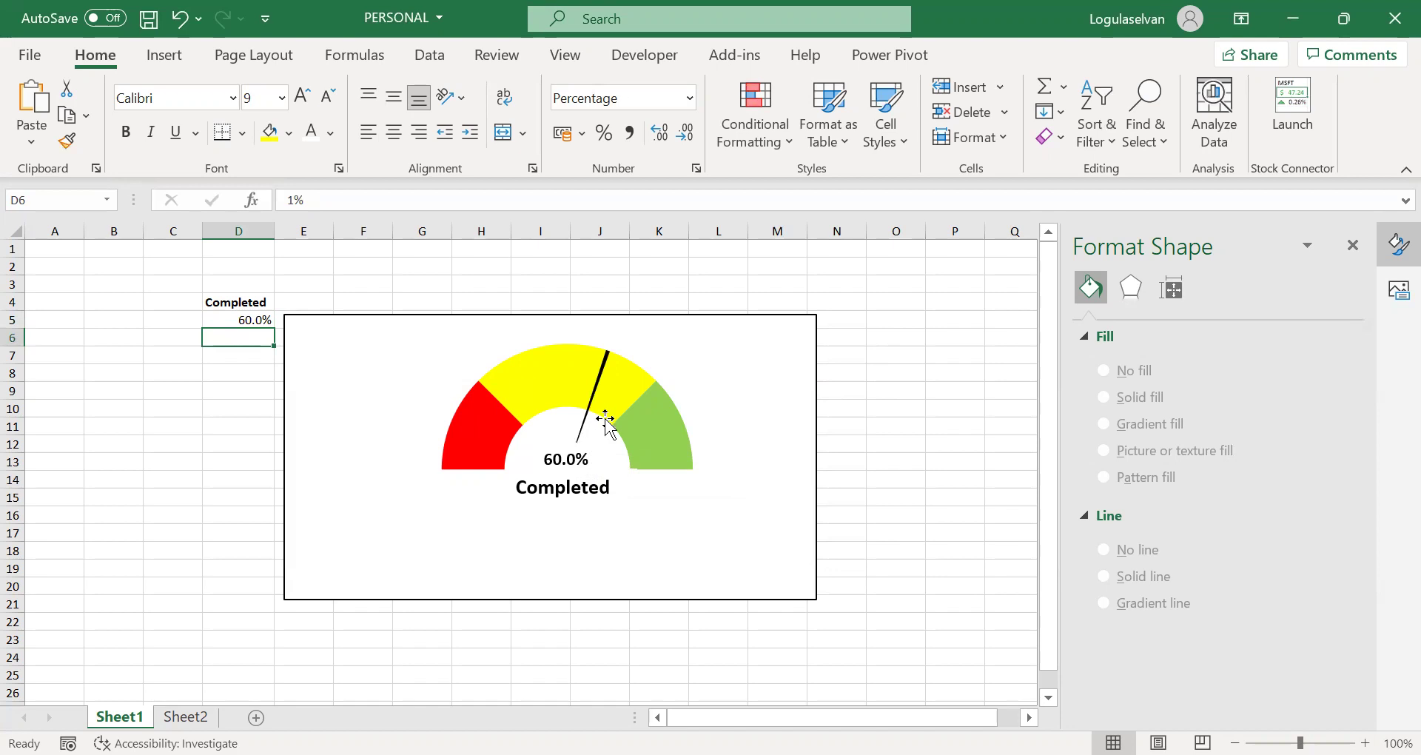
pyautogui.moveTo(606, 419)
# - On Sheet2, enter the column headings Doughnut in B3 and Pie in C3
pyautogui.click(183, 715)
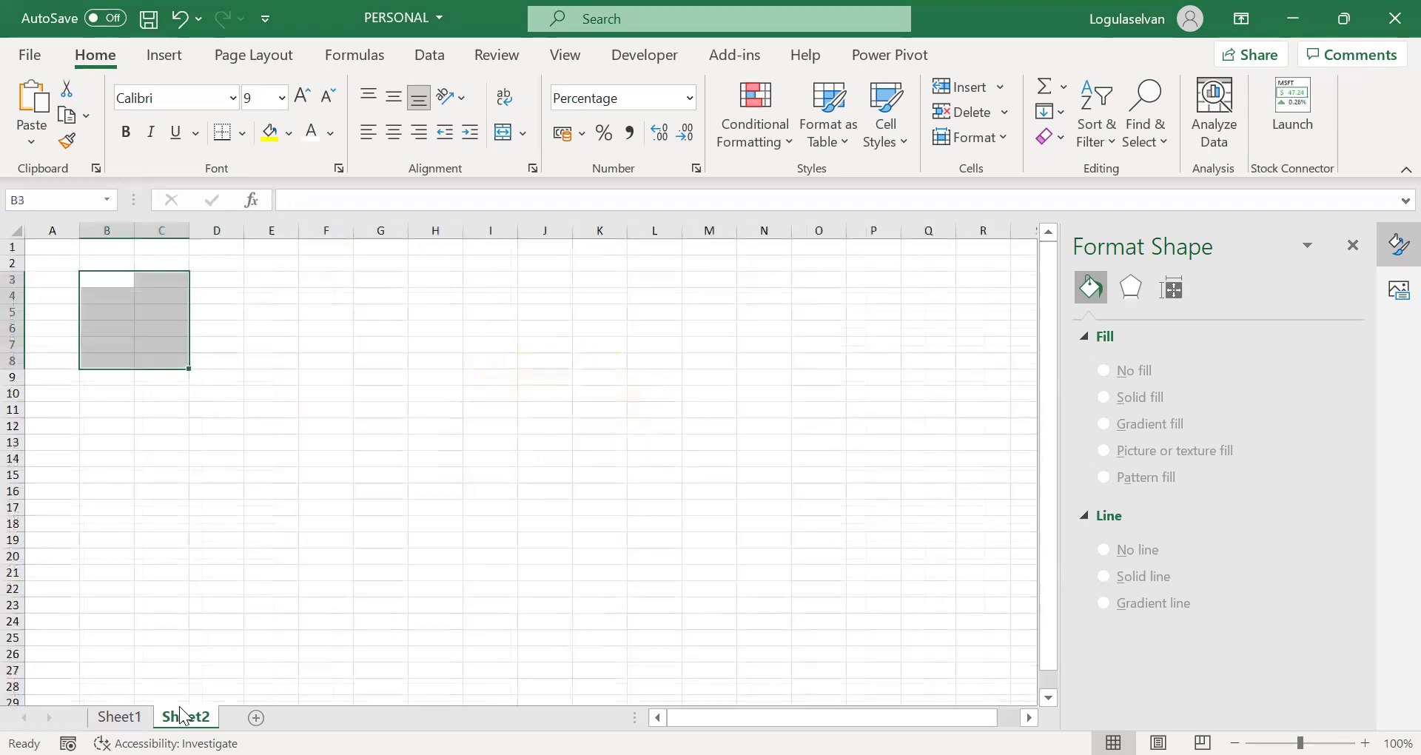
pyautogui.click(113, 281)
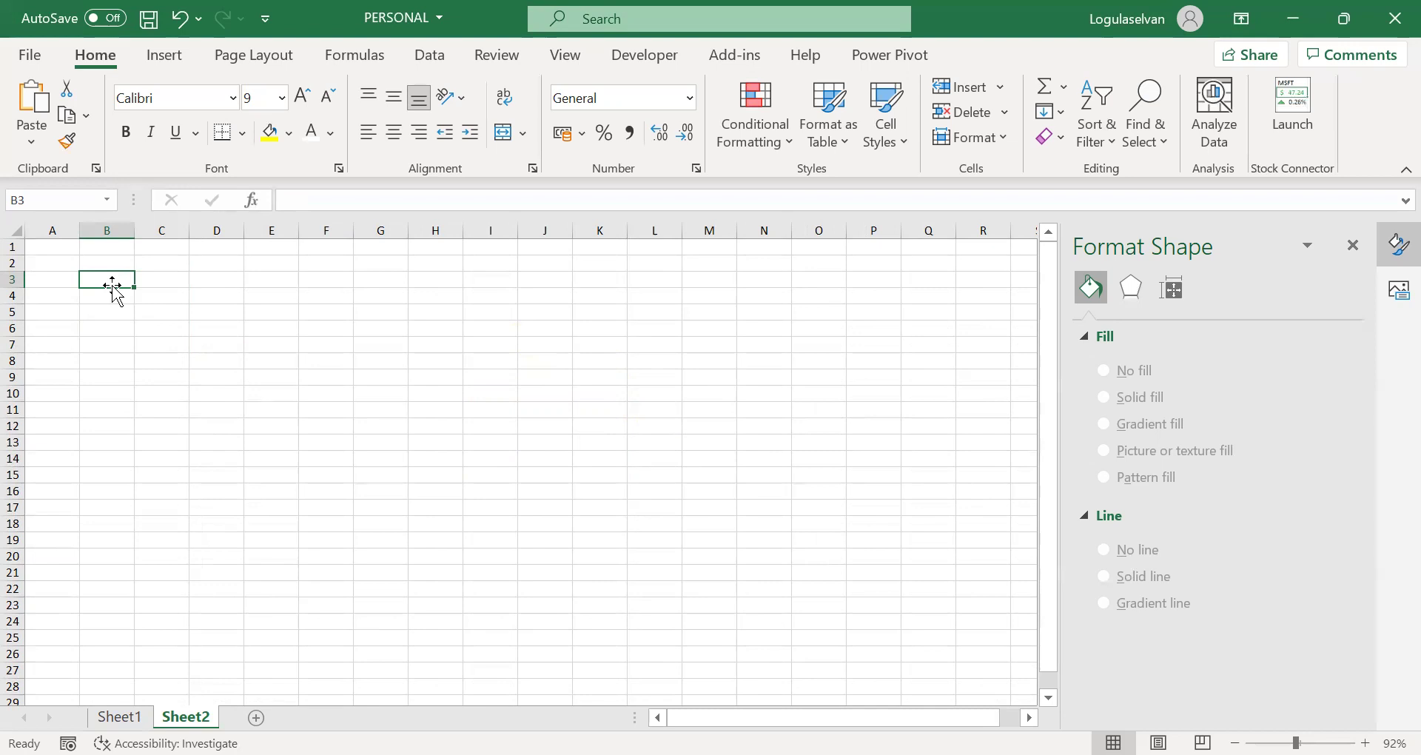
pyautogui.write('Dou')
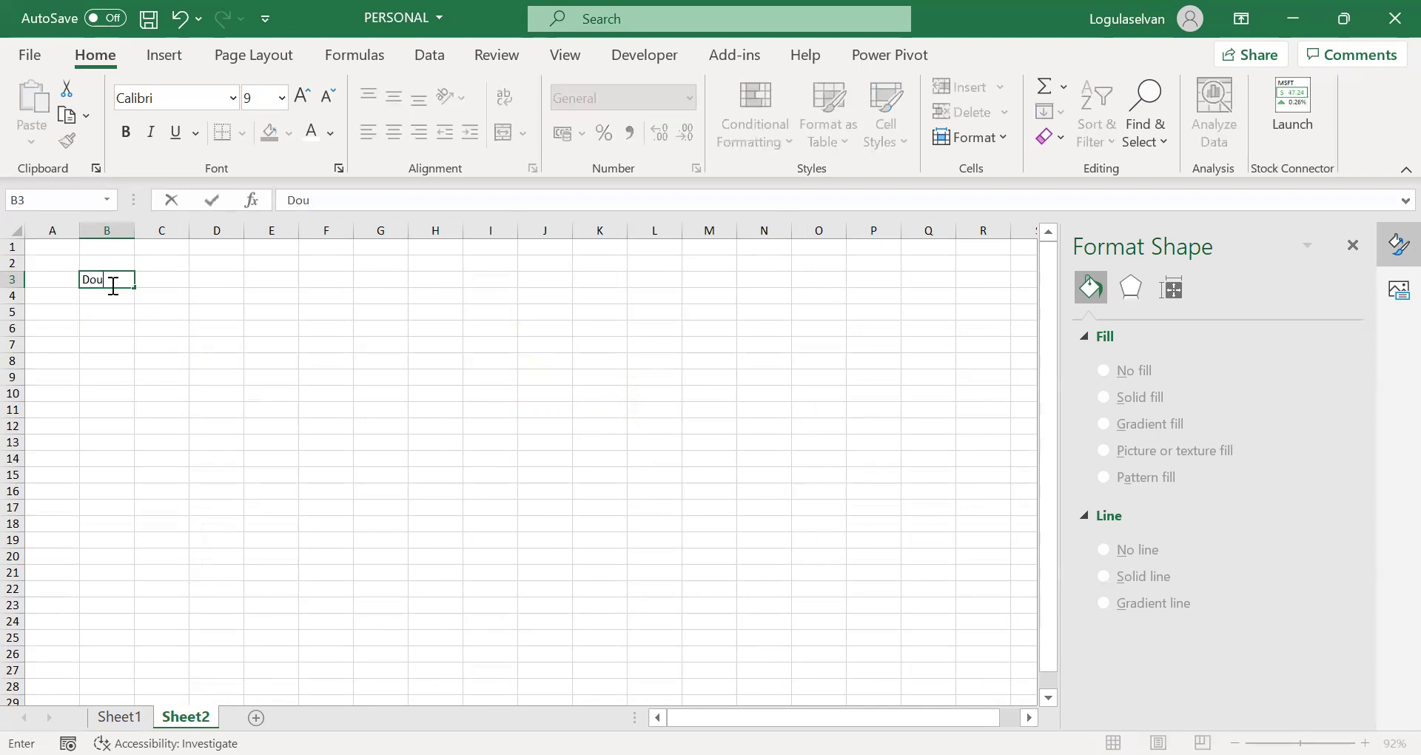
pyautogui.write('ghnut')
pyautogui.press('Return')
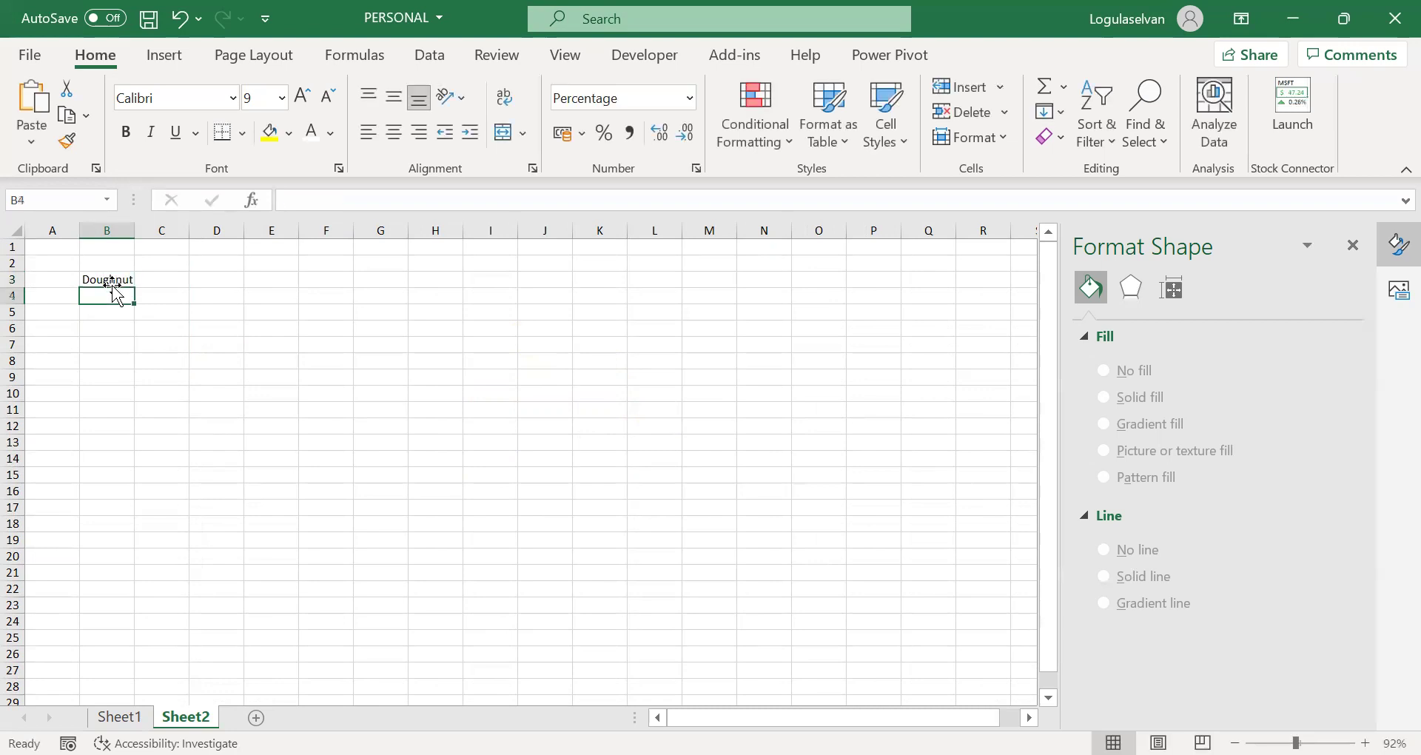
pyautogui.press('Up')
pyautogui.press('Right')
pyautogui.write('Pie')
pyautogui.press('Return')
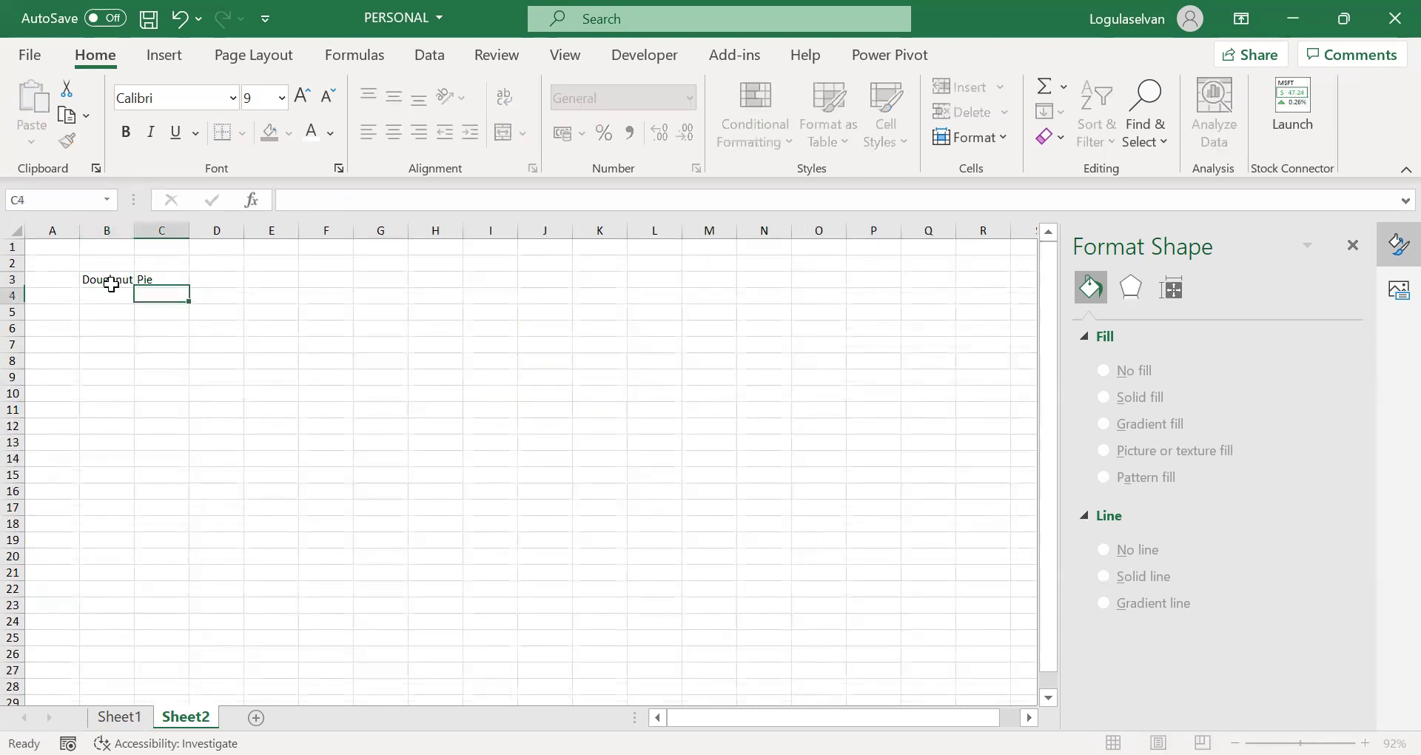
# - Fill the Doughnut column in B4:B7 with 25%, 50%, 25% and 100%
pyautogui.click(113, 293)
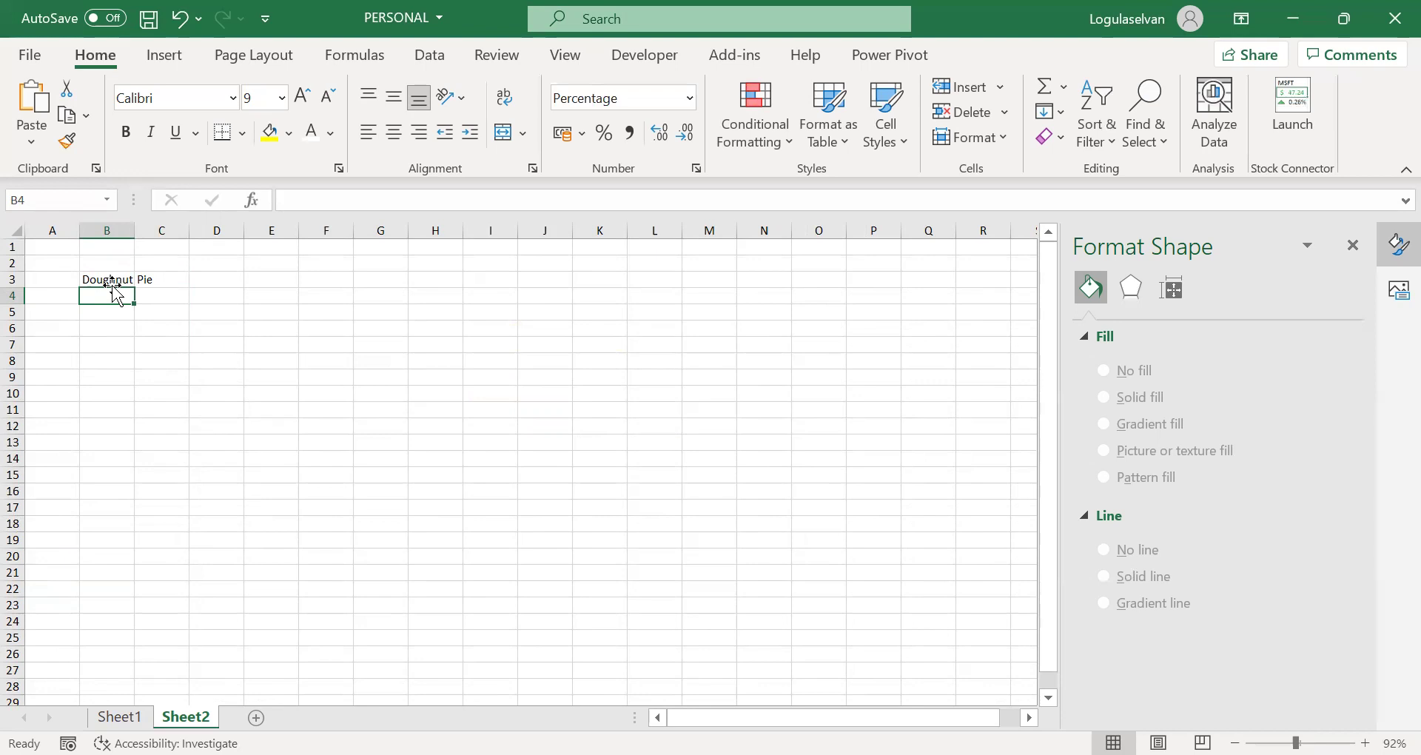
pyautogui.write('25')
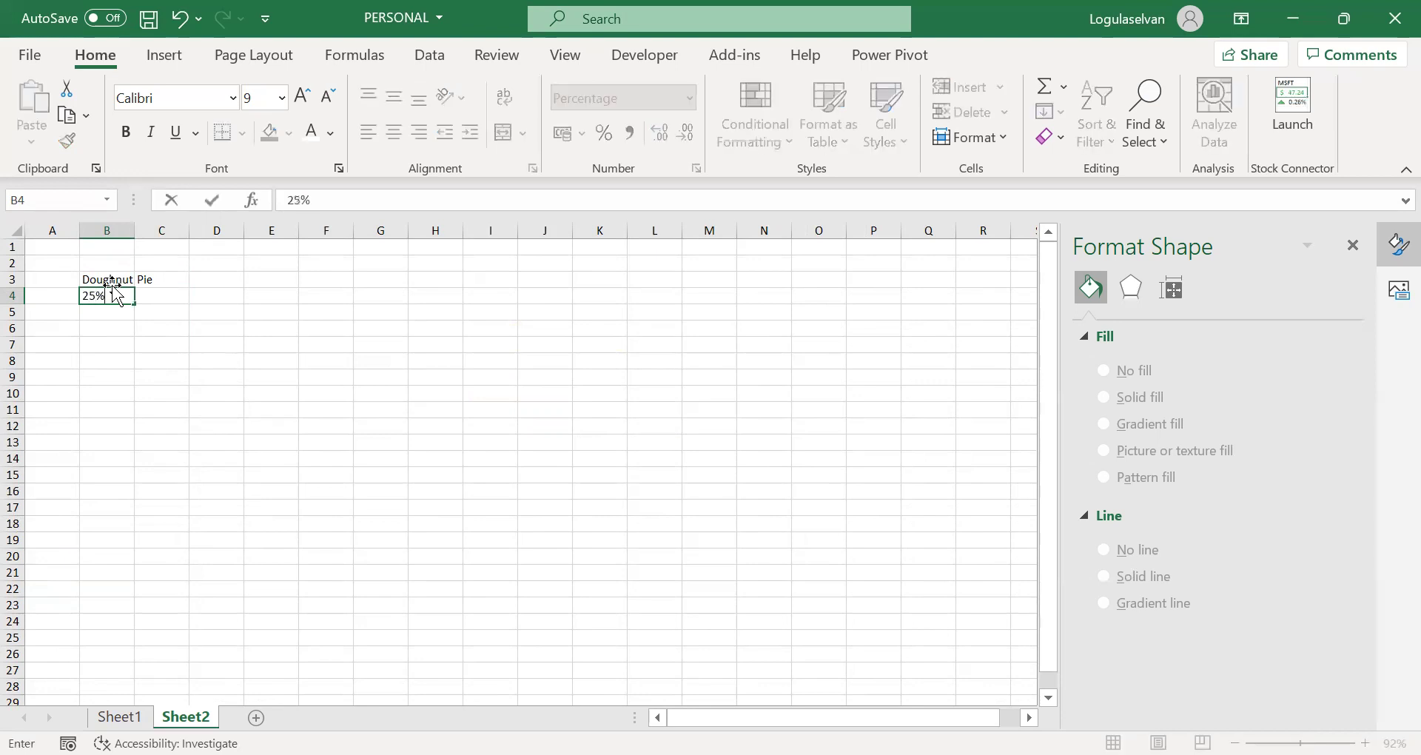
pyautogui.press('Return')
pyautogui.write('50')
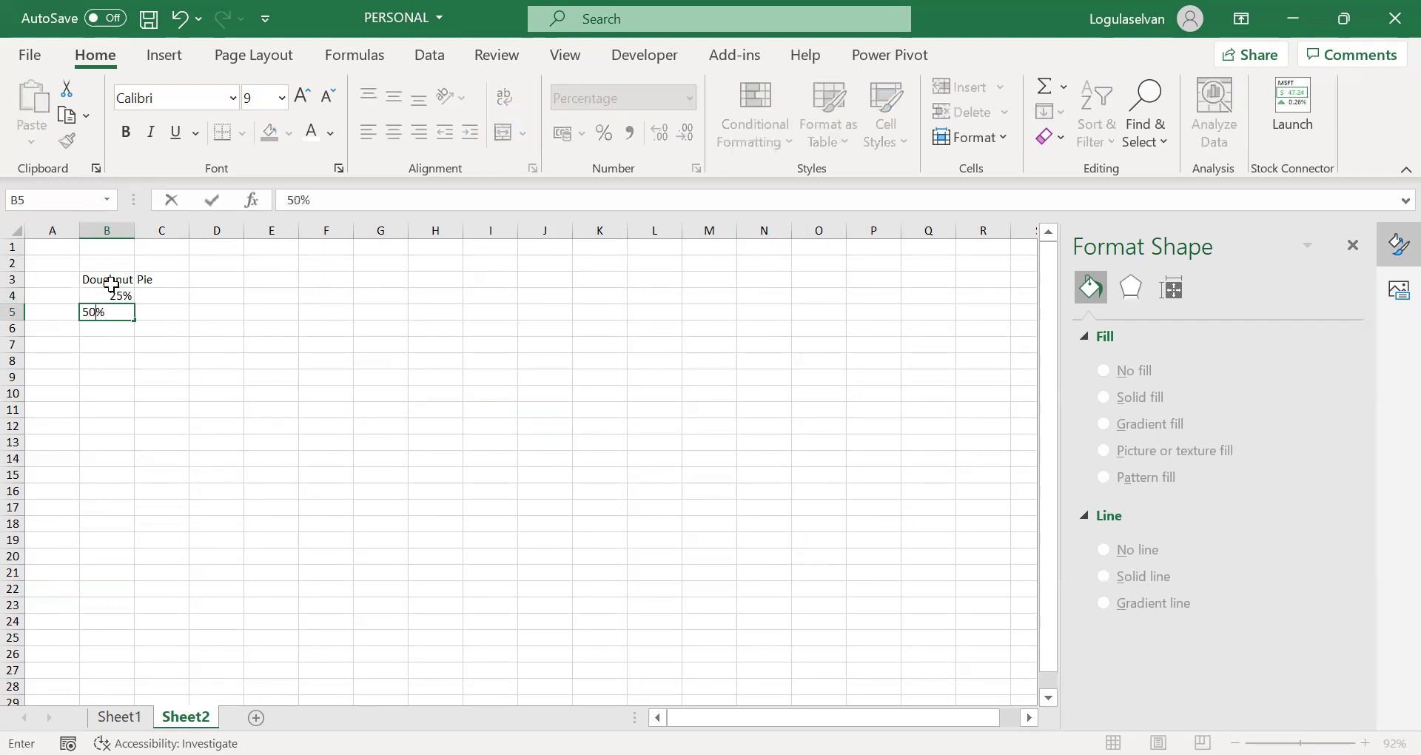
pyautogui.press('Return')
pyautogui.write('25')
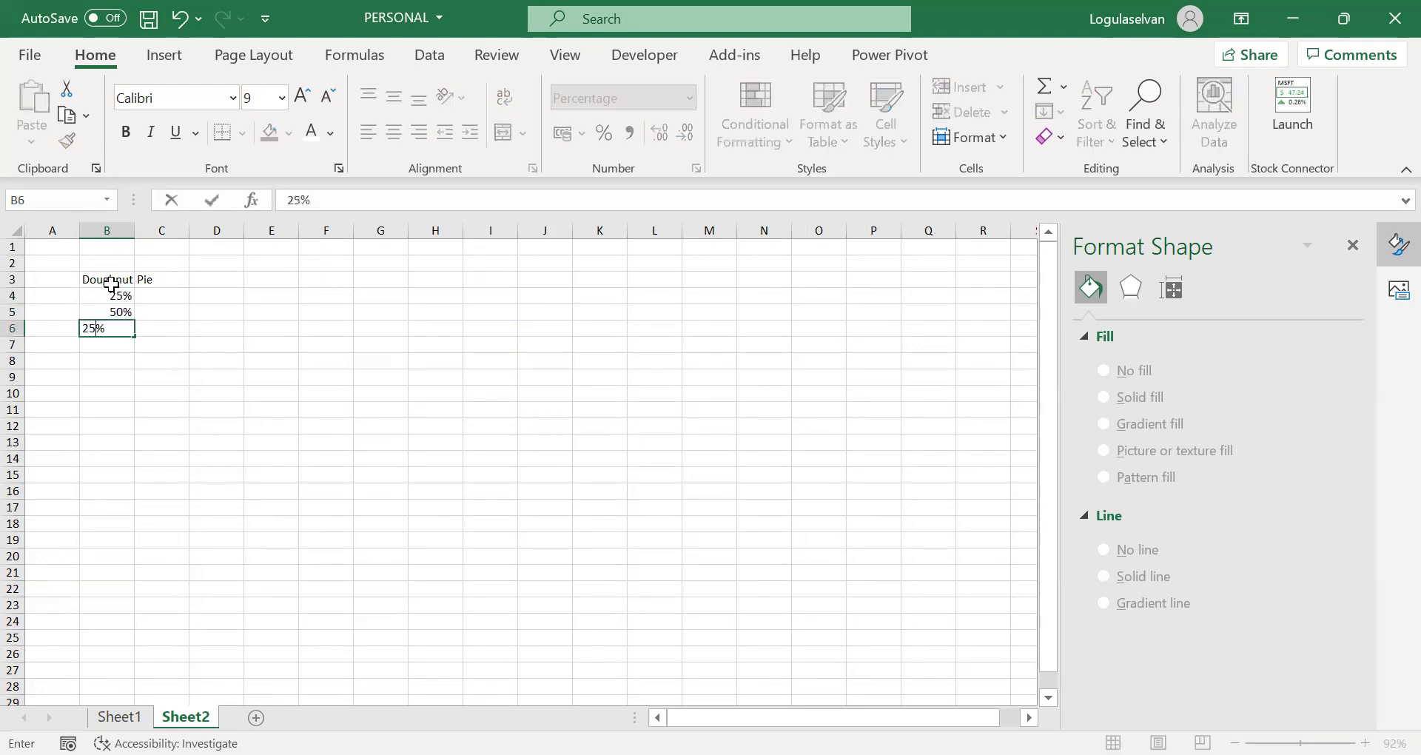
pyautogui.press('Return')
pyautogui.write('100')
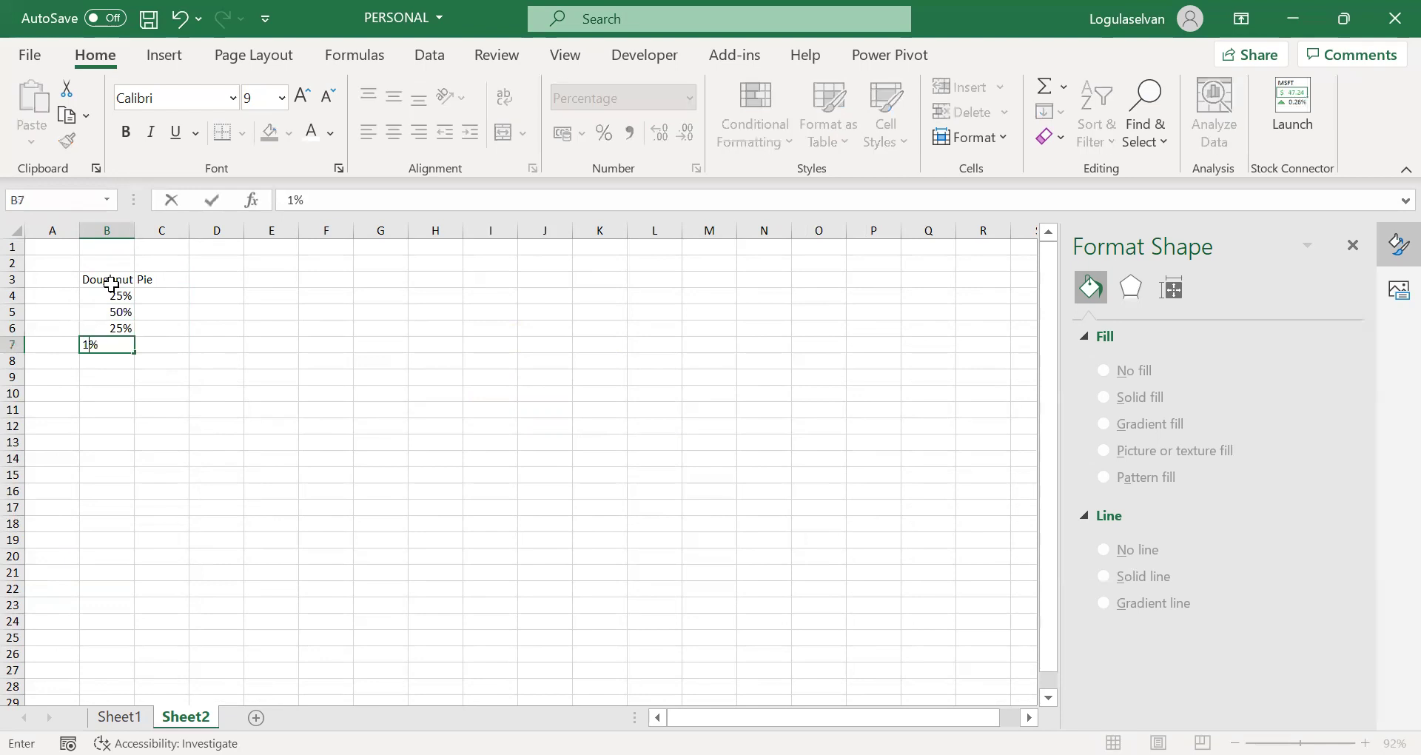
pyautogui.press('Return')
# - Enter 40% in C4 and 1% in C5 under the Pie heading
pyautogui.press('Up')
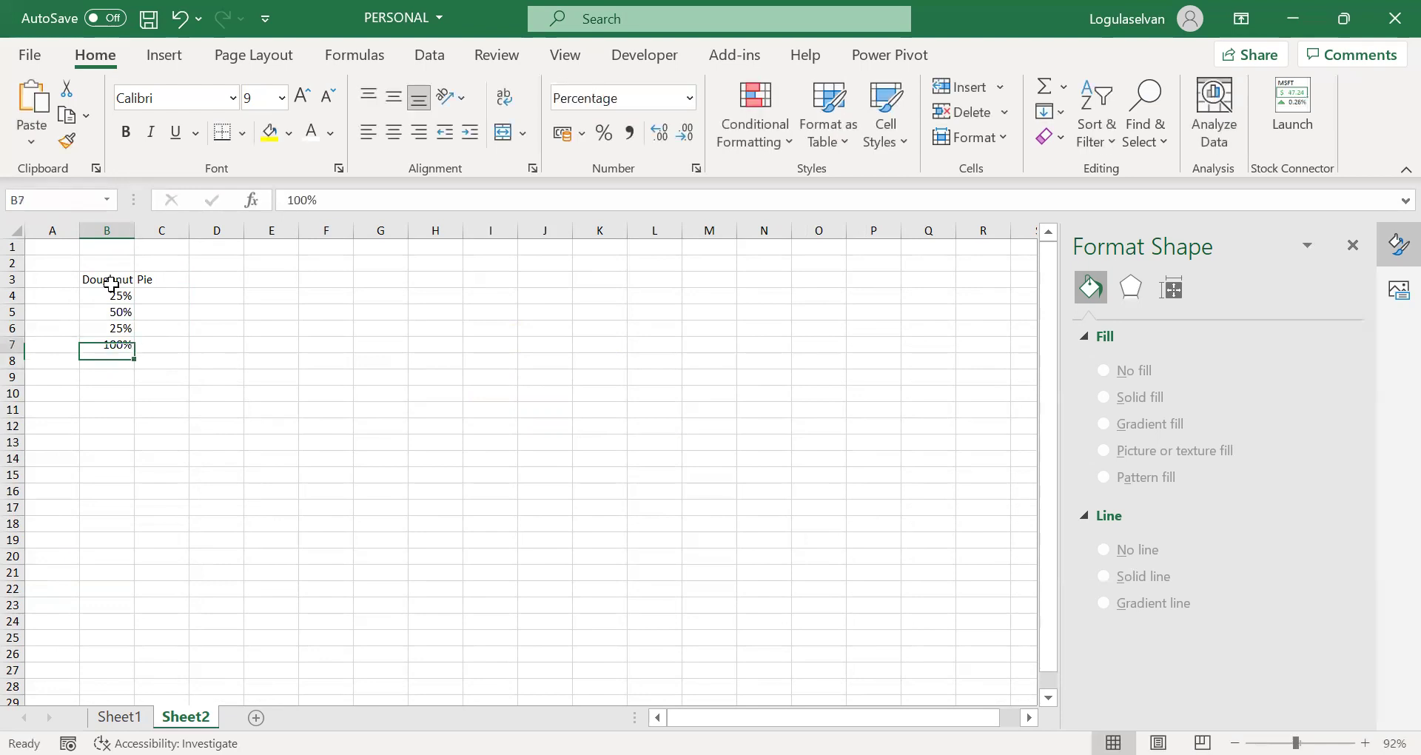
pyautogui.press('Right')
pyautogui.press('Up')
pyautogui.press('Up')
pyautogui.press('Up')
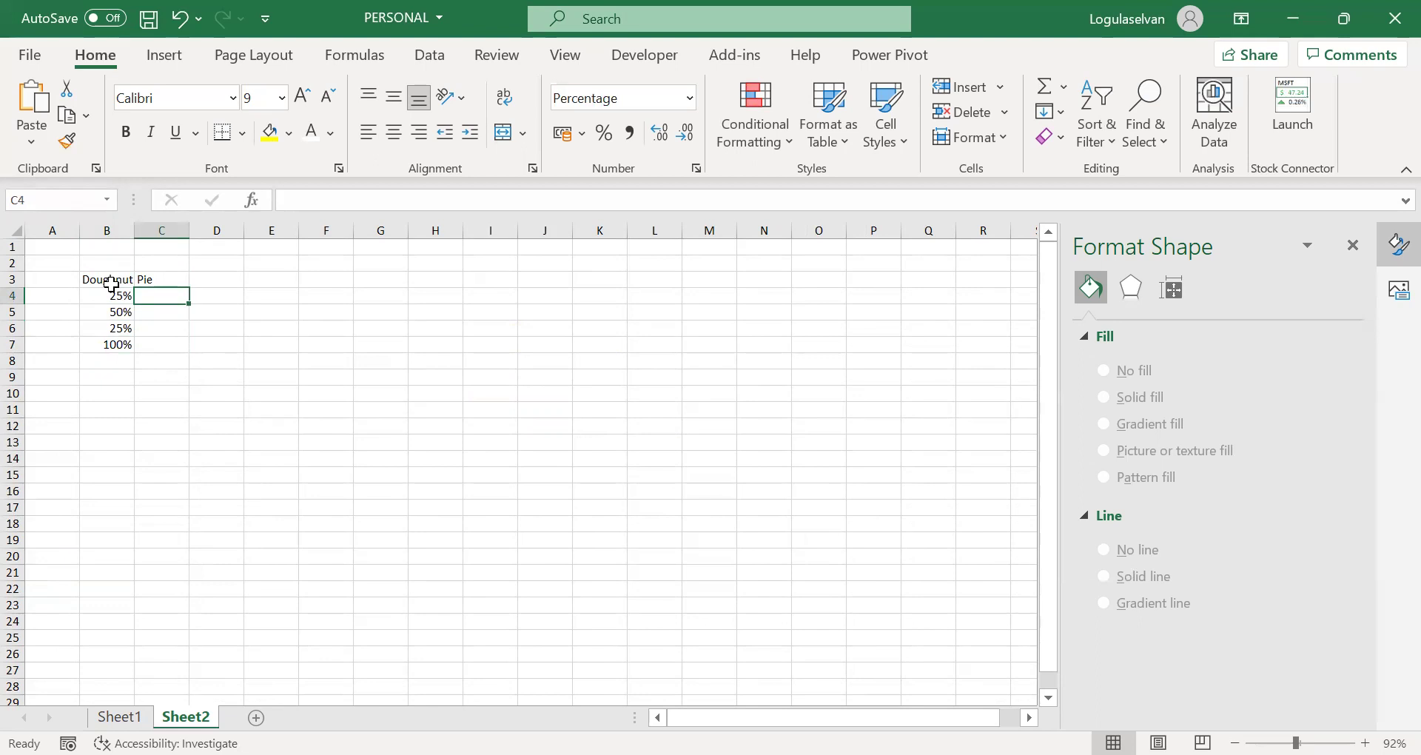
pyautogui.write('40')
pyautogui.press('Return')
pyautogui.press('Up')
pyautogui.press('Down')
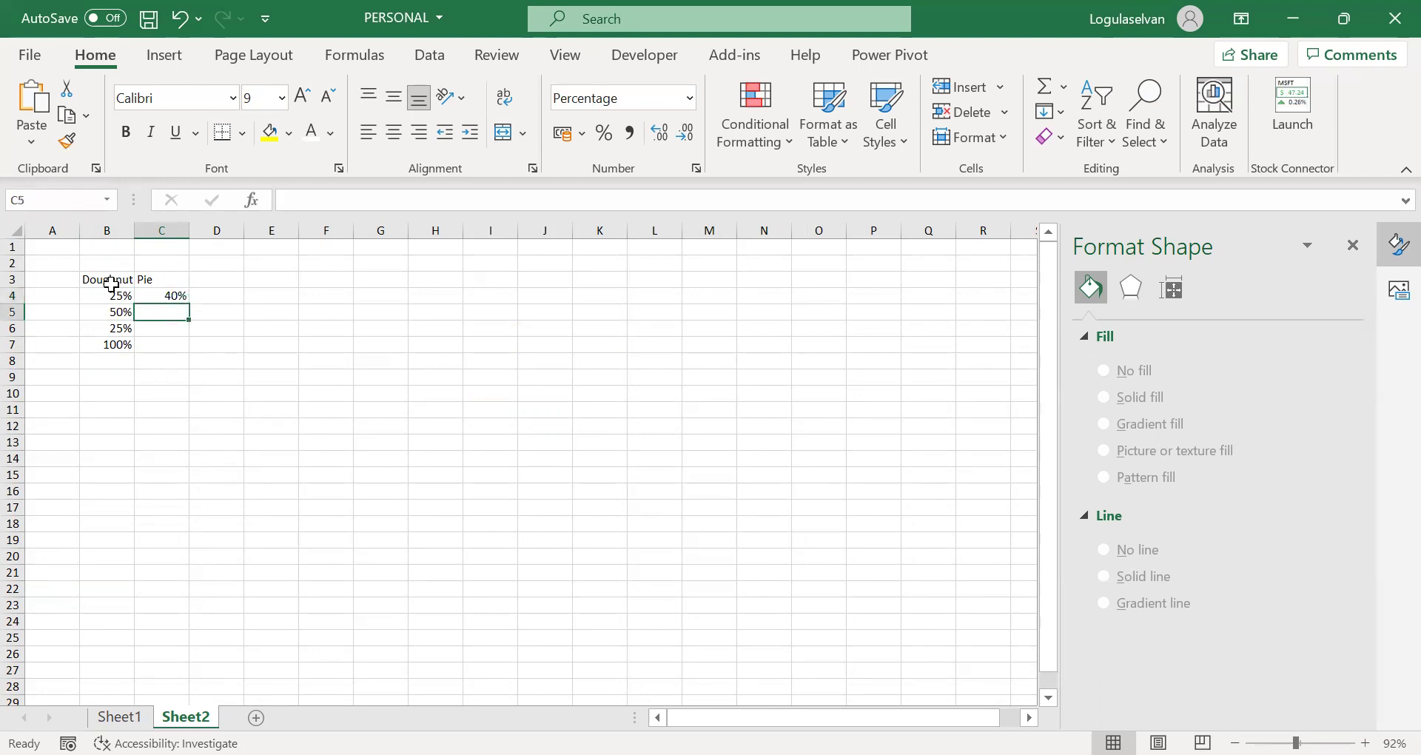
pyautogui.write('1')
pyautogui.press('Return')
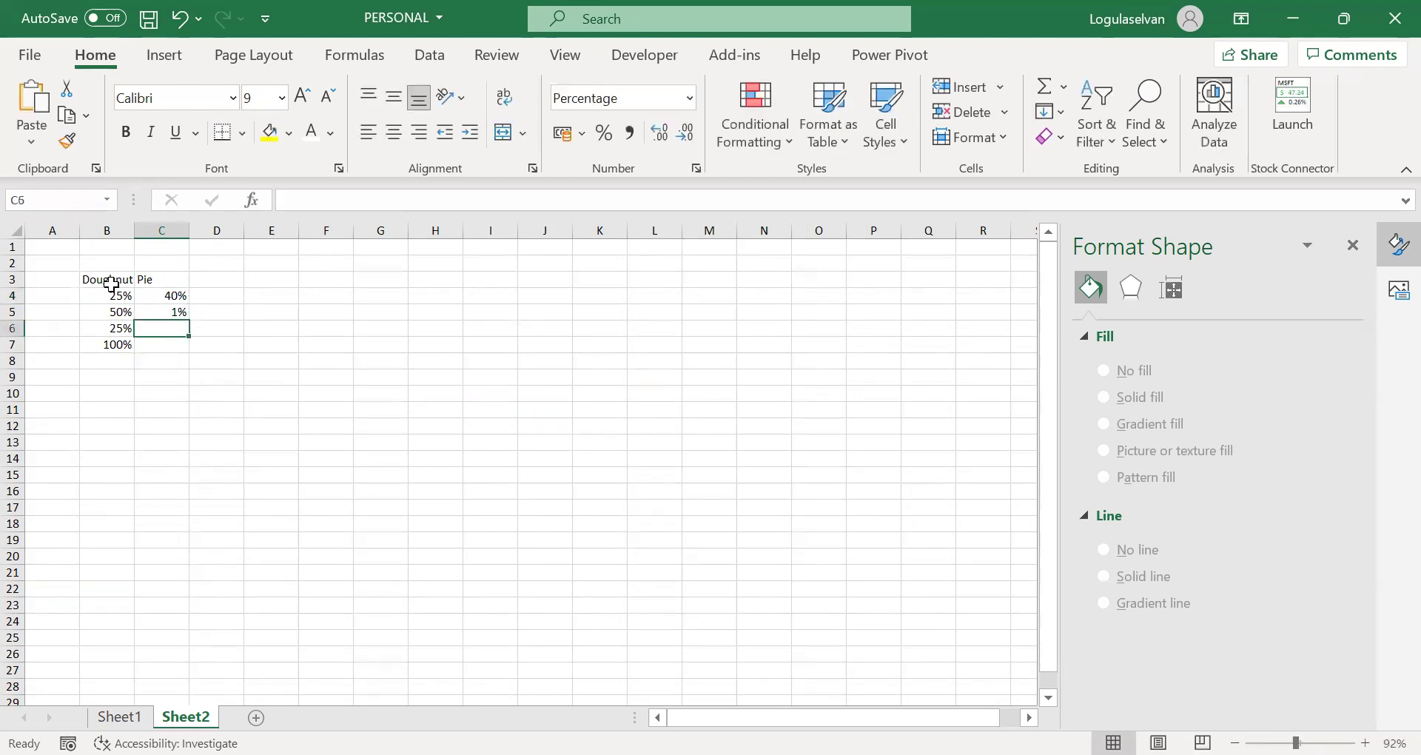
# - Enter the formula =200%-C4-C5 in C6 to calculate the remaining pie share
pyautogui.write('=200%')
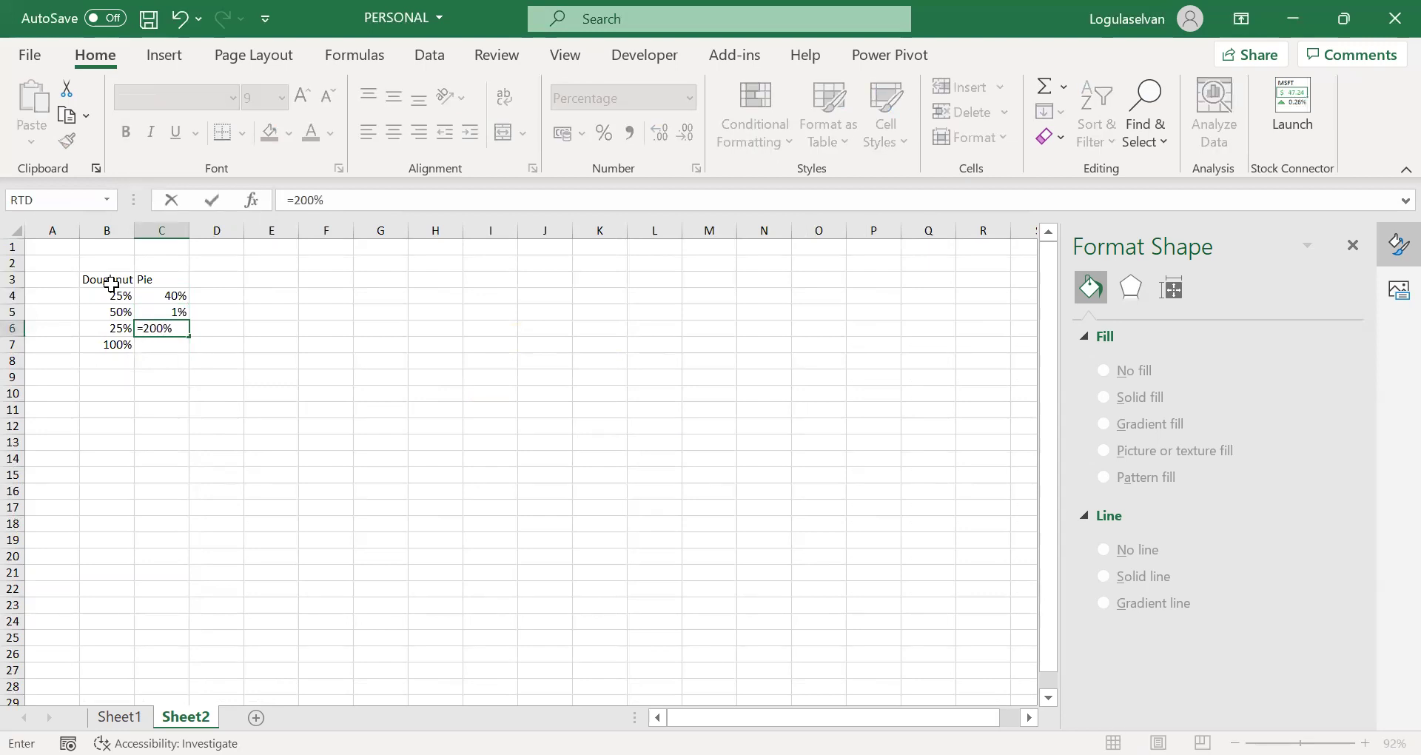
pyautogui.write('-')
pyautogui.press('Up')
pyautogui.press('Up')
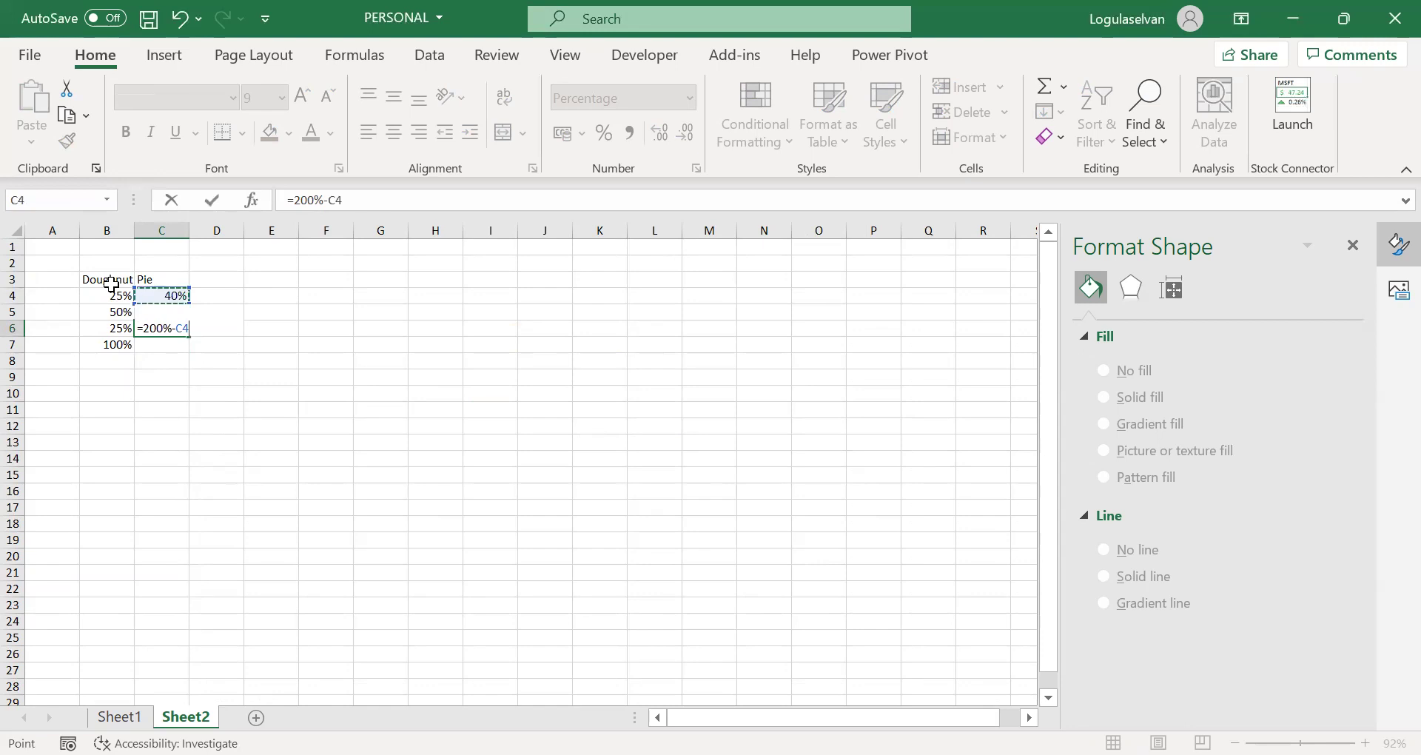
pyautogui.write('-')
pyautogui.press('Up')
pyautogui.press('Return')
pyautogui.press('Up')
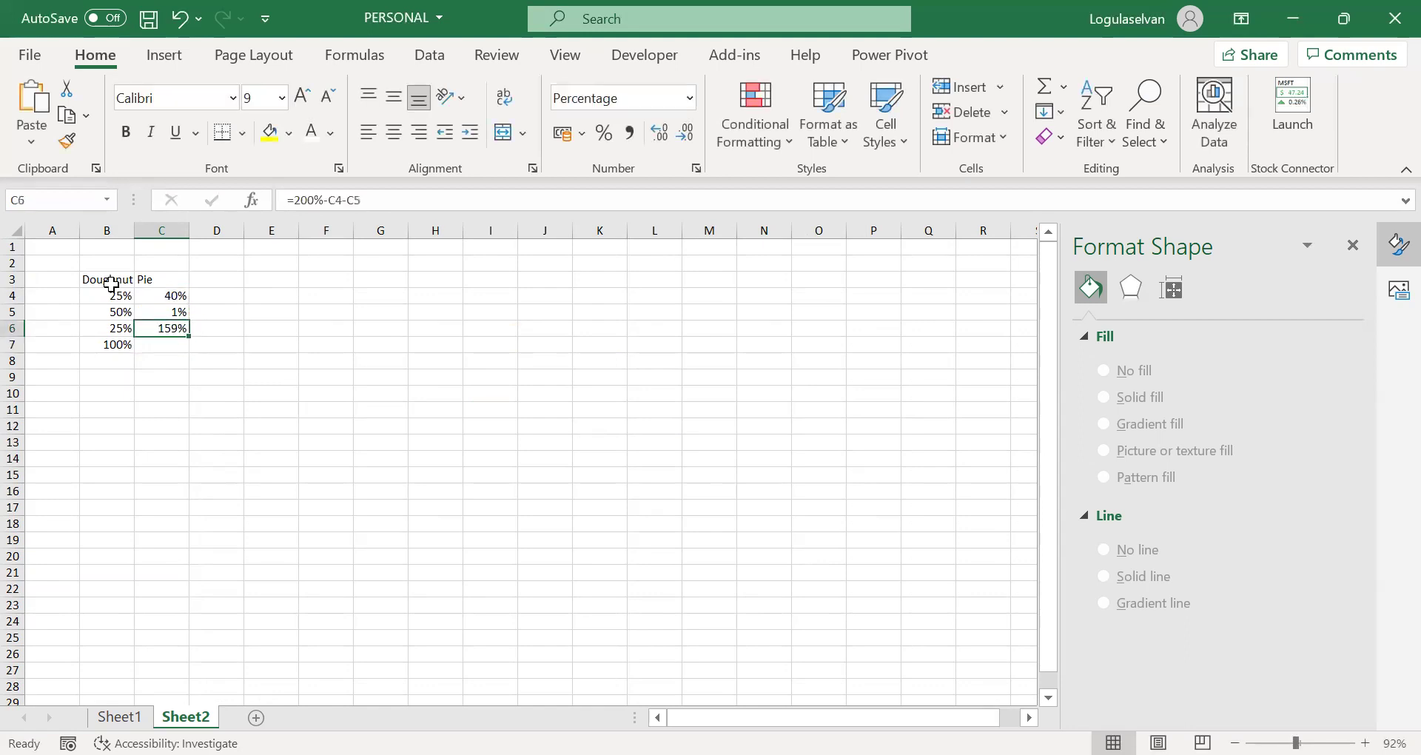
# - Start a custom combo chart from the Doughnut and Pie data in B3:C7
pyautogui.click(111, 284)
pyautogui.hotkey('shift', 'Right')
pyautogui.hotkey('shift', 'Down')
pyautogui.hotkey('shift', 'Down')
pyautogui.hotkey('shift', 'Down')
pyautogui.hotkey('shift', 'Down')
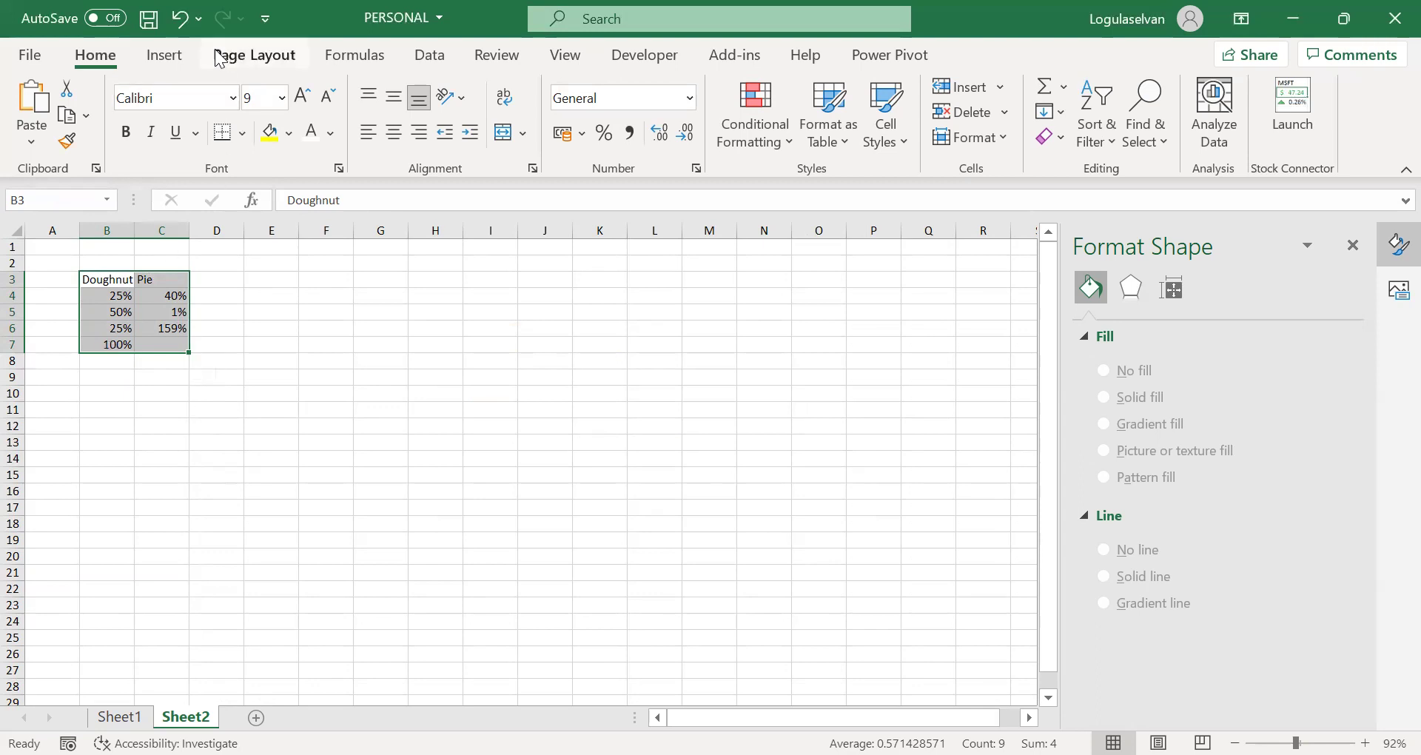
pyautogui.click(164, 57)
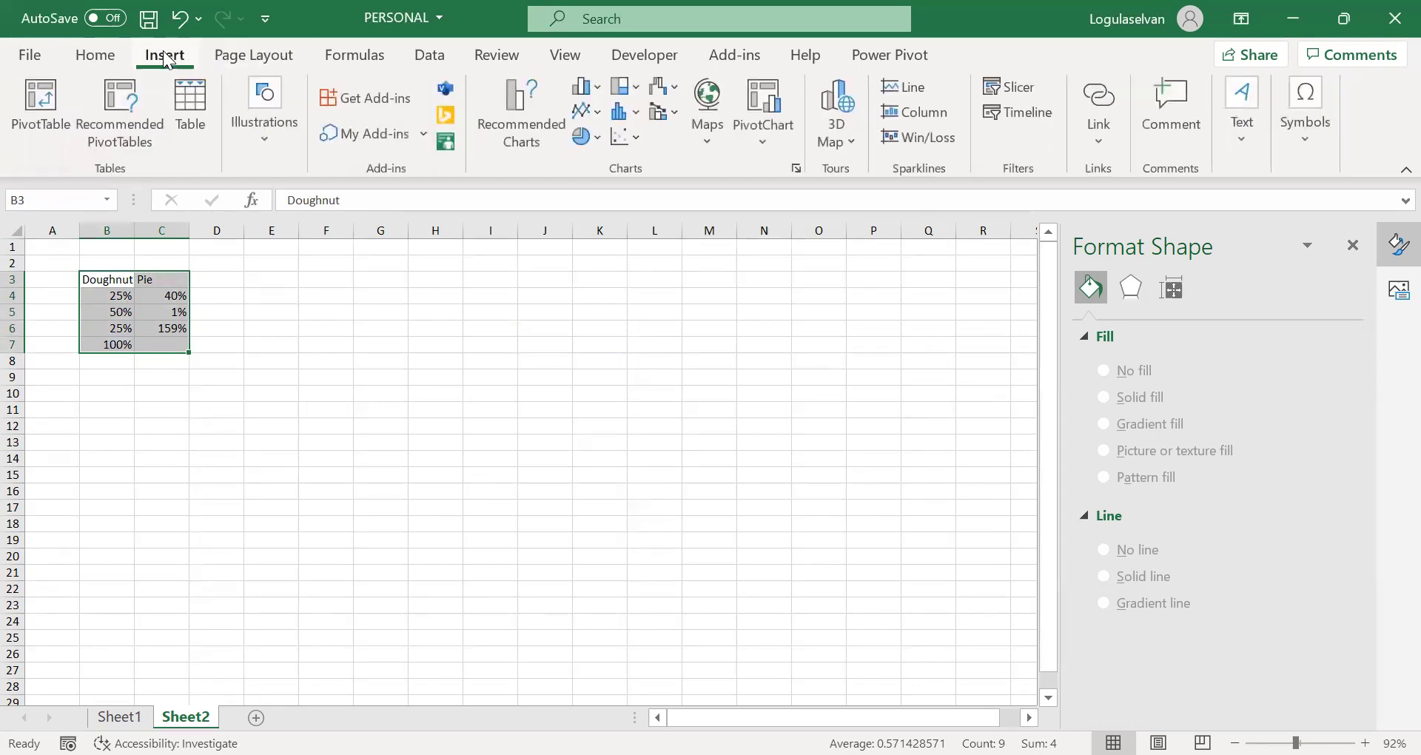
pyautogui.click(677, 113)
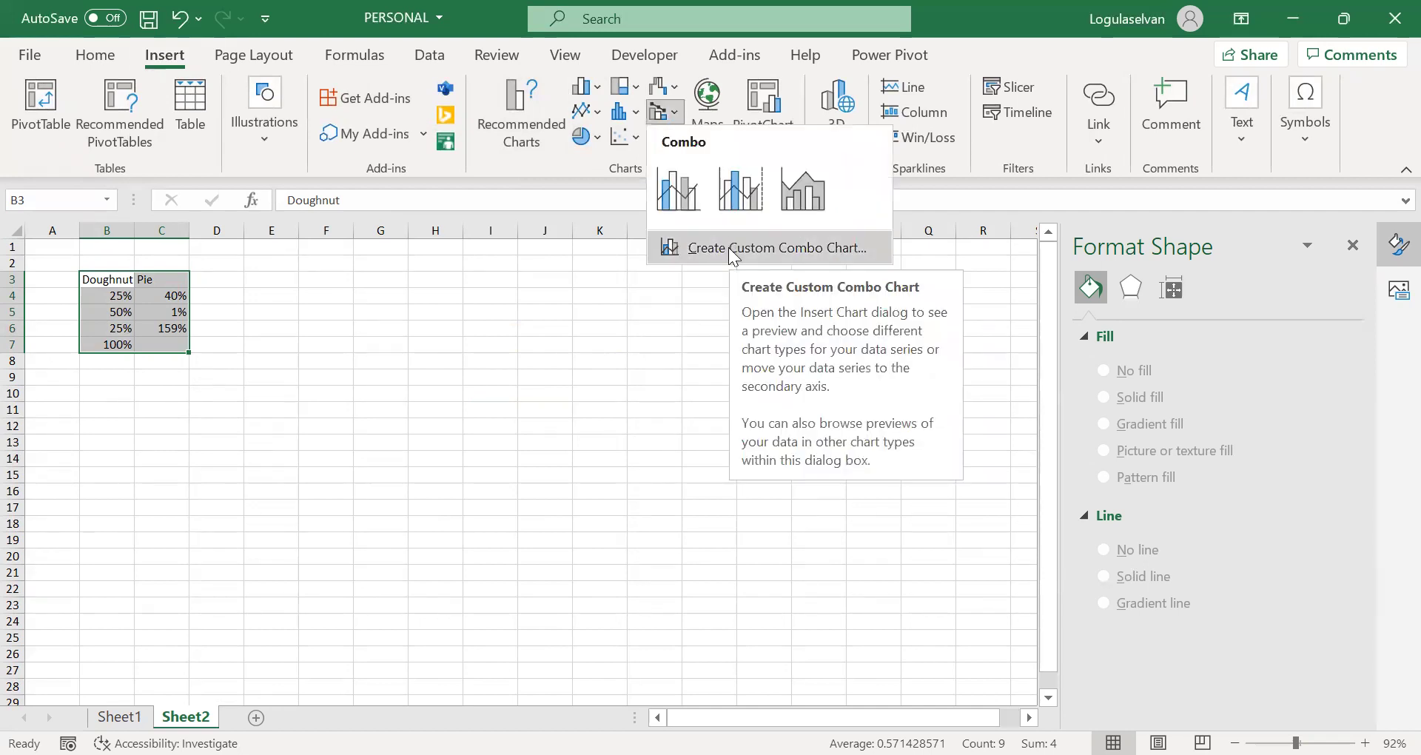
pyautogui.click(728, 248)
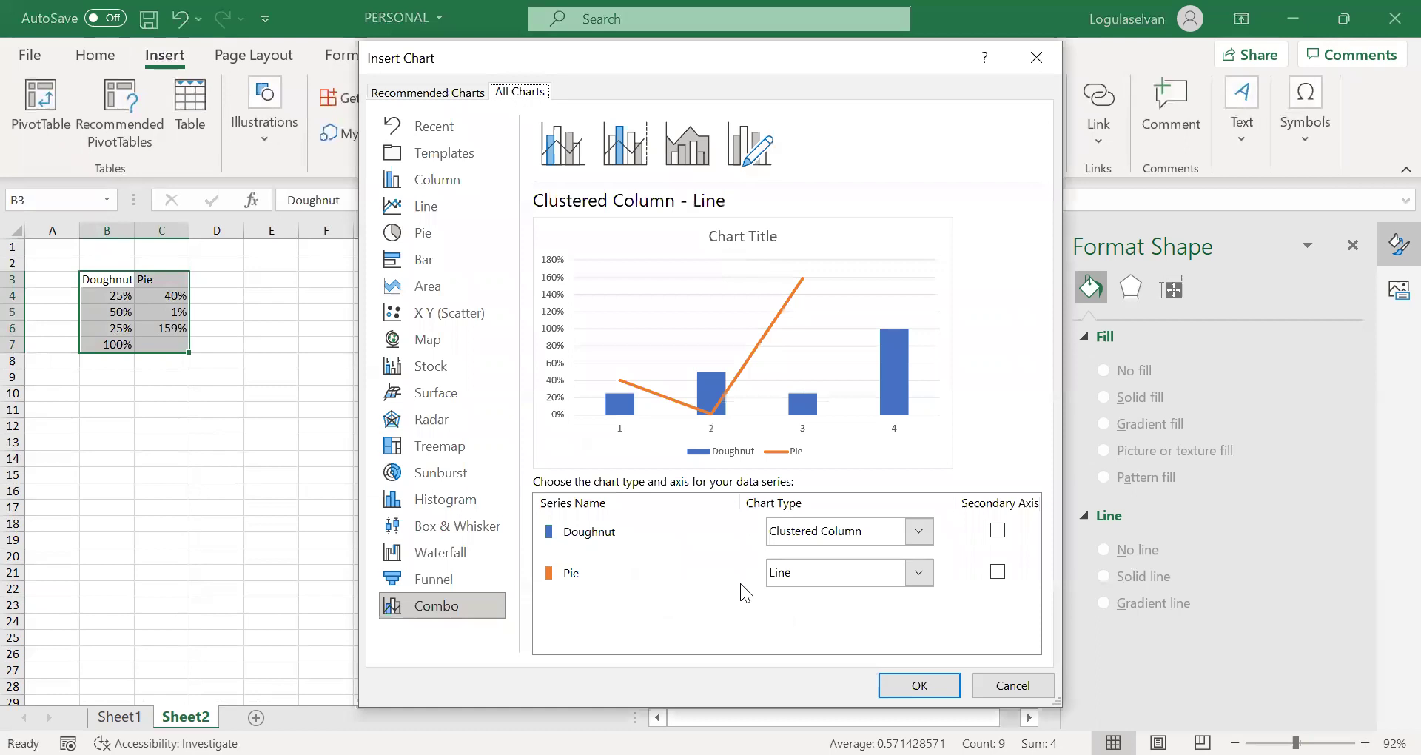
# - Set the Doughnut series to the Doughnut chart type and the Pie series to the Pie chart type
pyautogui.click(920, 531)
pyautogui.click(1026, 482)
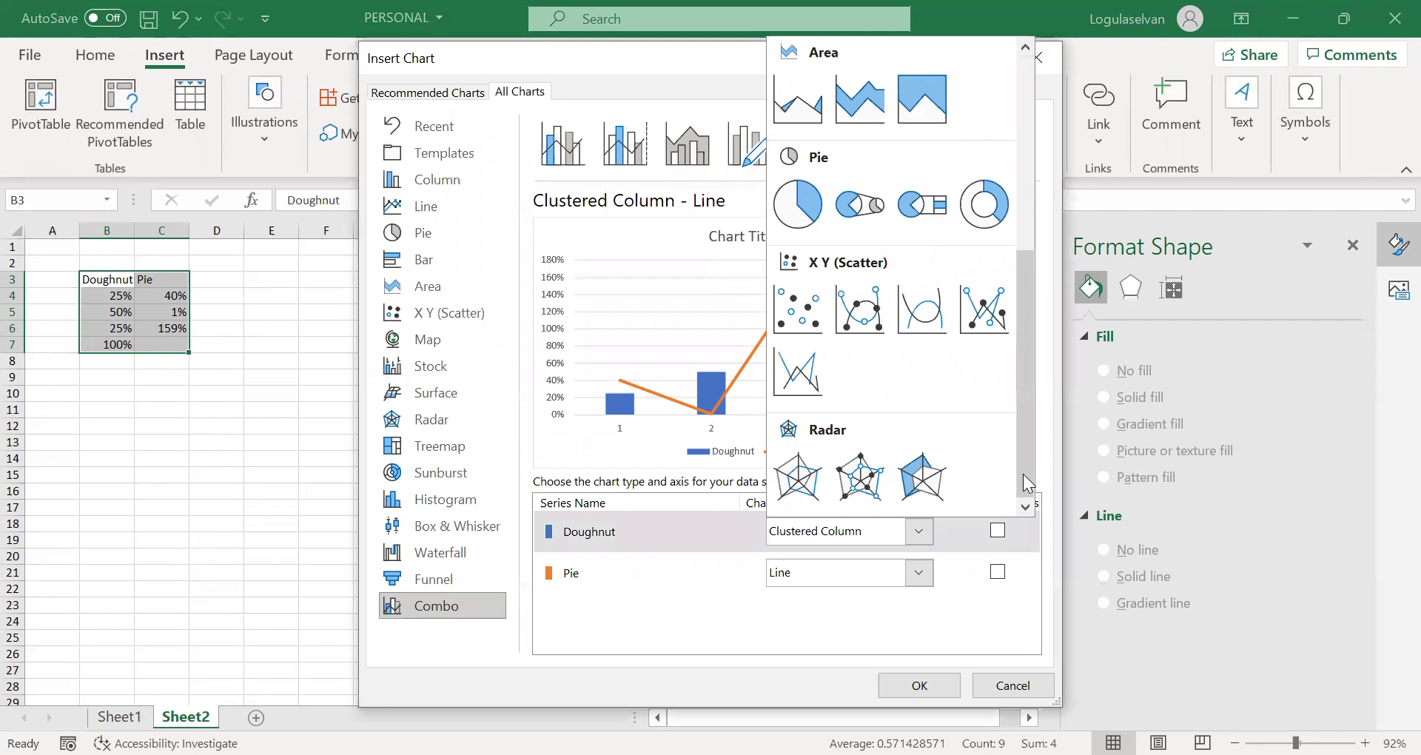
pyautogui.click(982, 202)
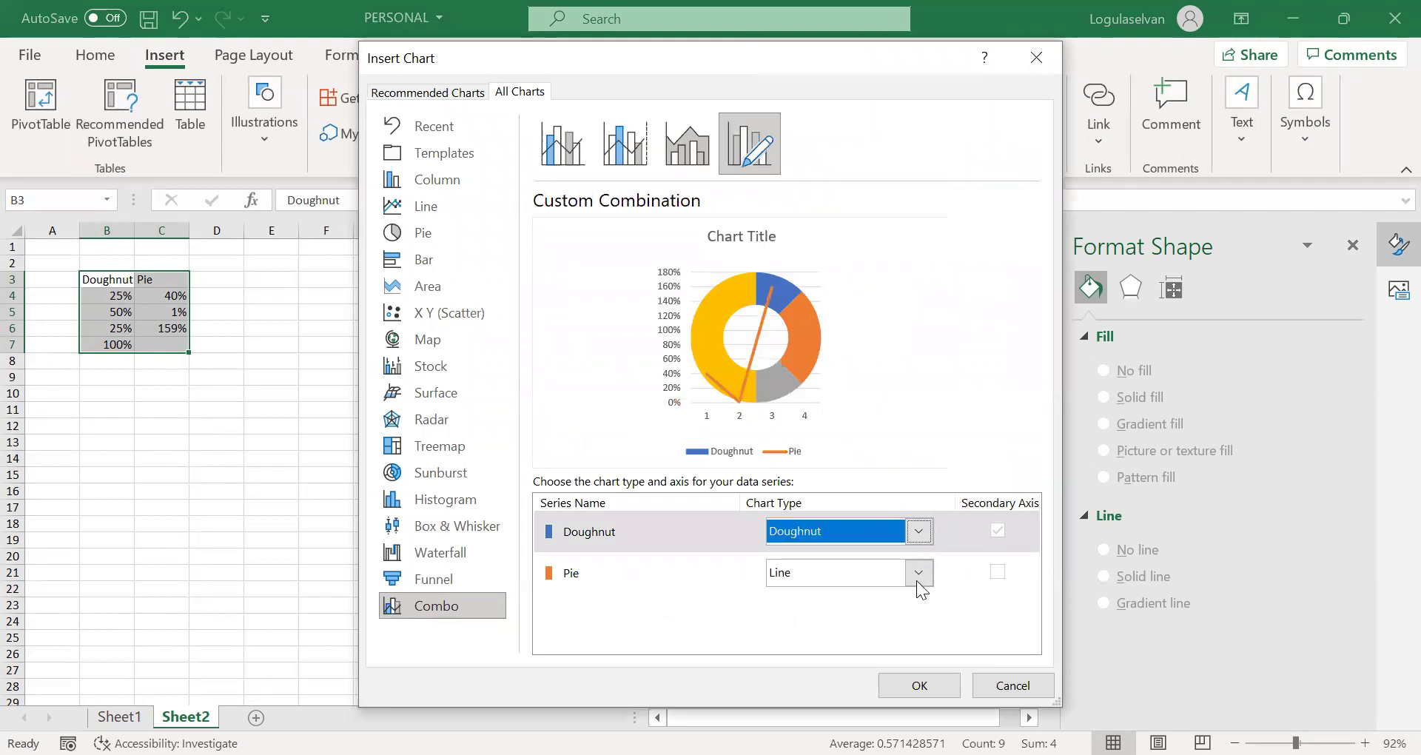
pyautogui.click(917, 573)
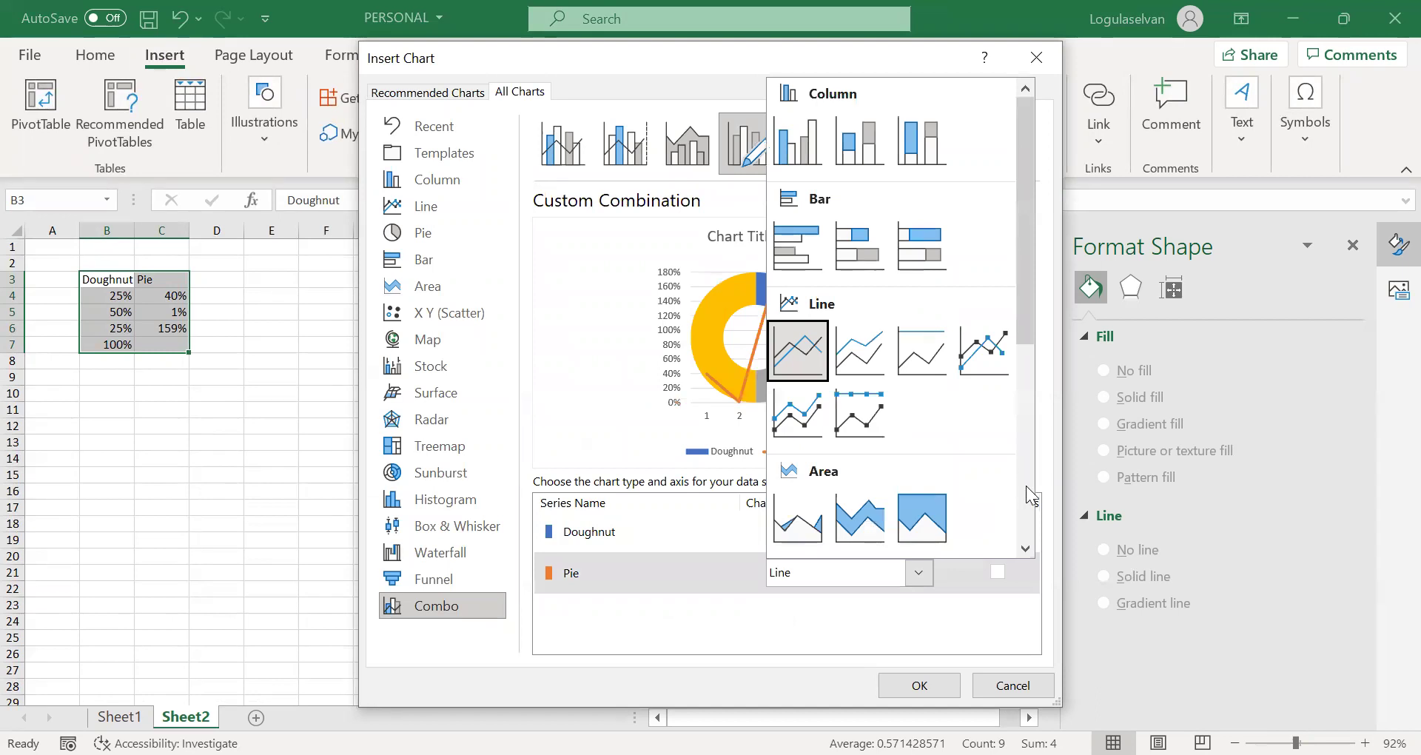
pyautogui.click(1026, 485)
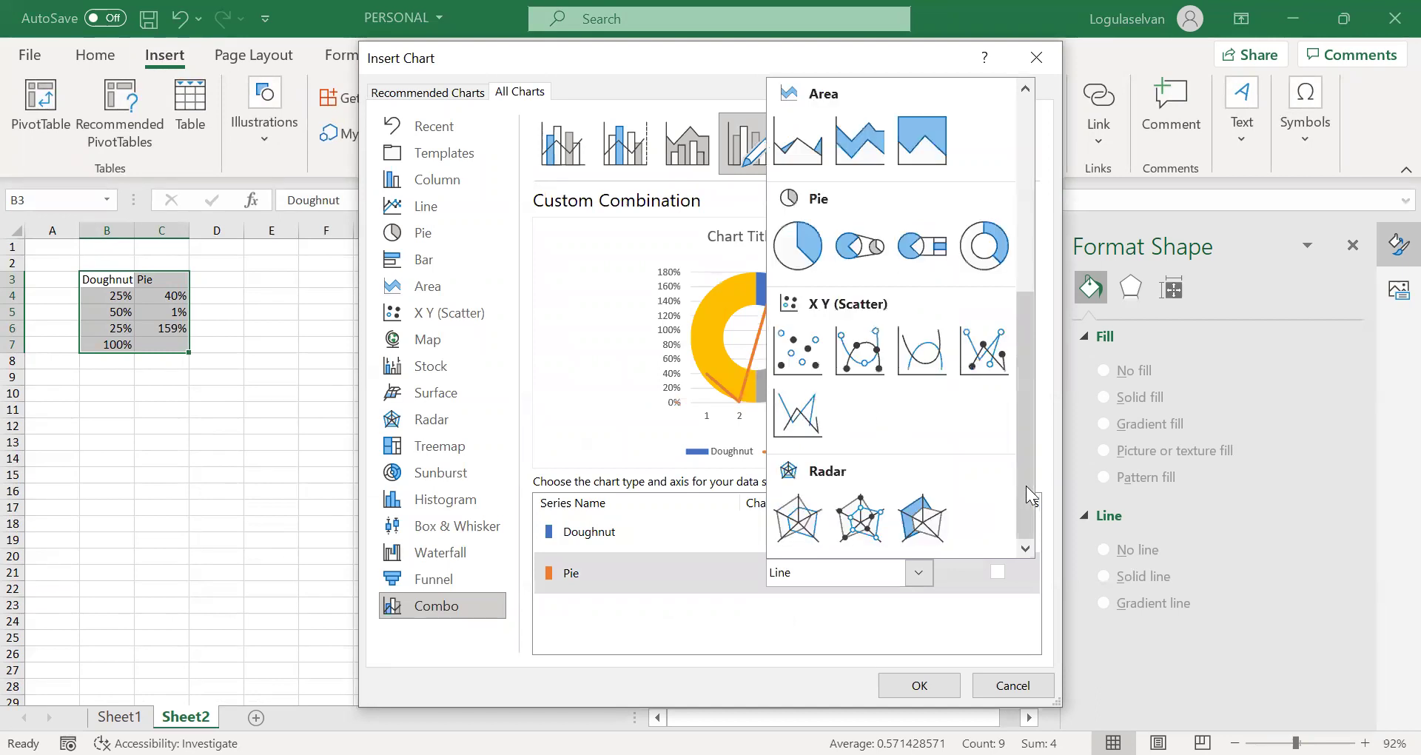
pyautogui.click(798, 247)
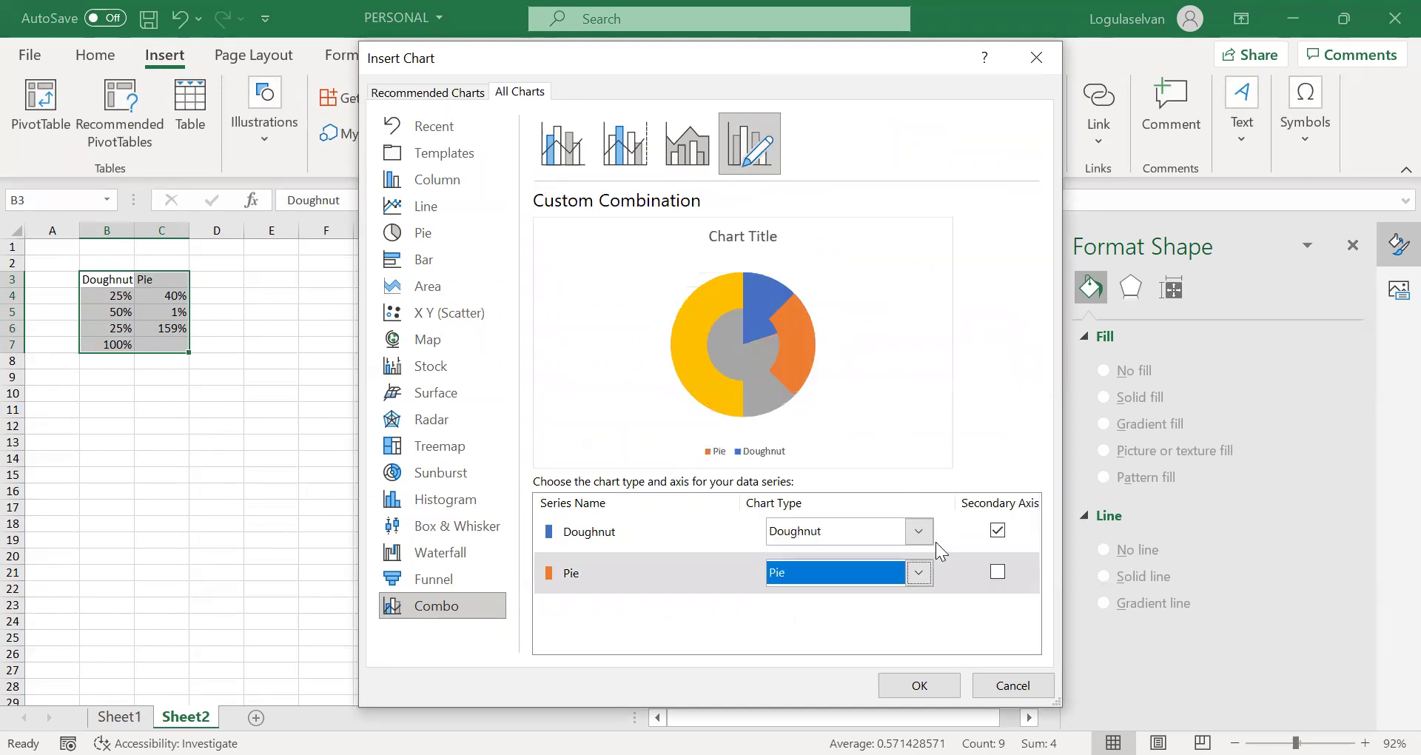
# - Assign the Pie series to the secondary axis instead of the Doughnut series and insert the combo chart
pyautogui.click(997, 530)
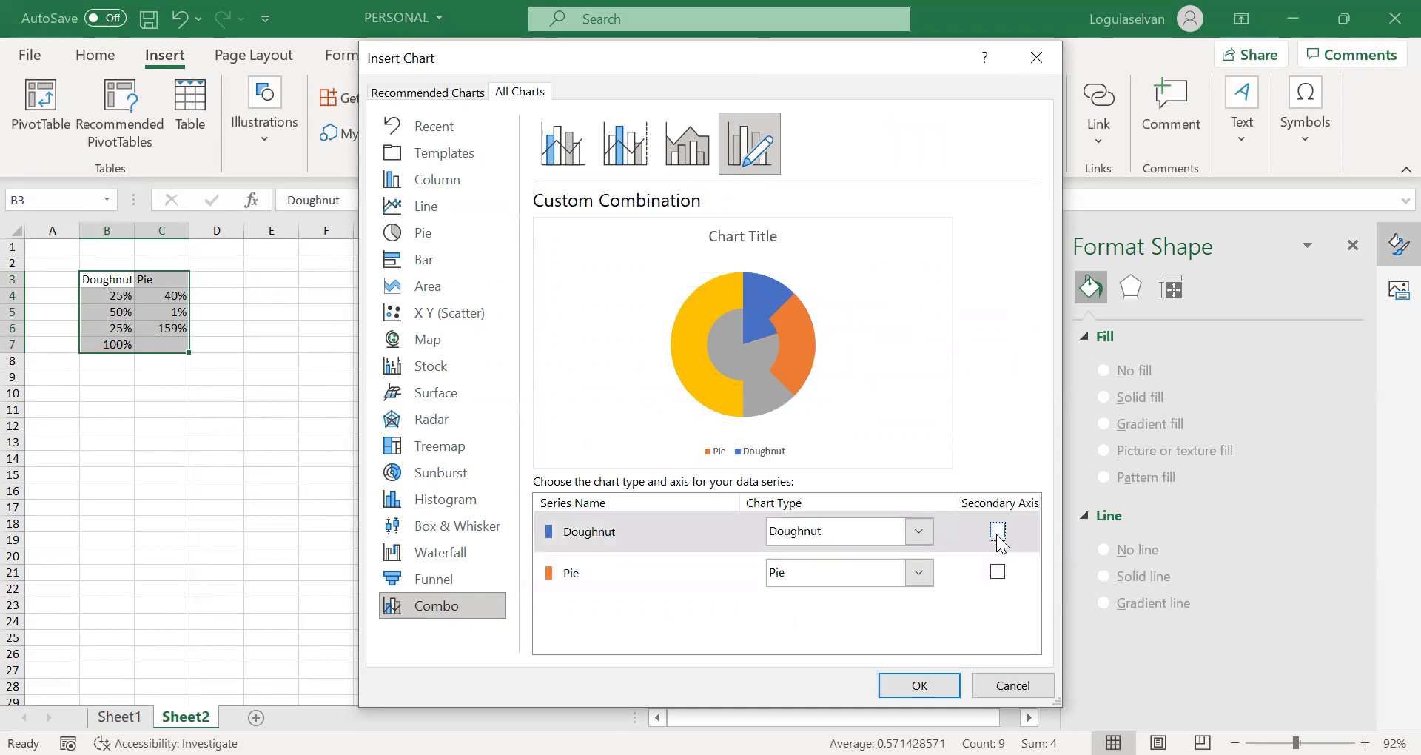
pyautogui.click(998, 573)
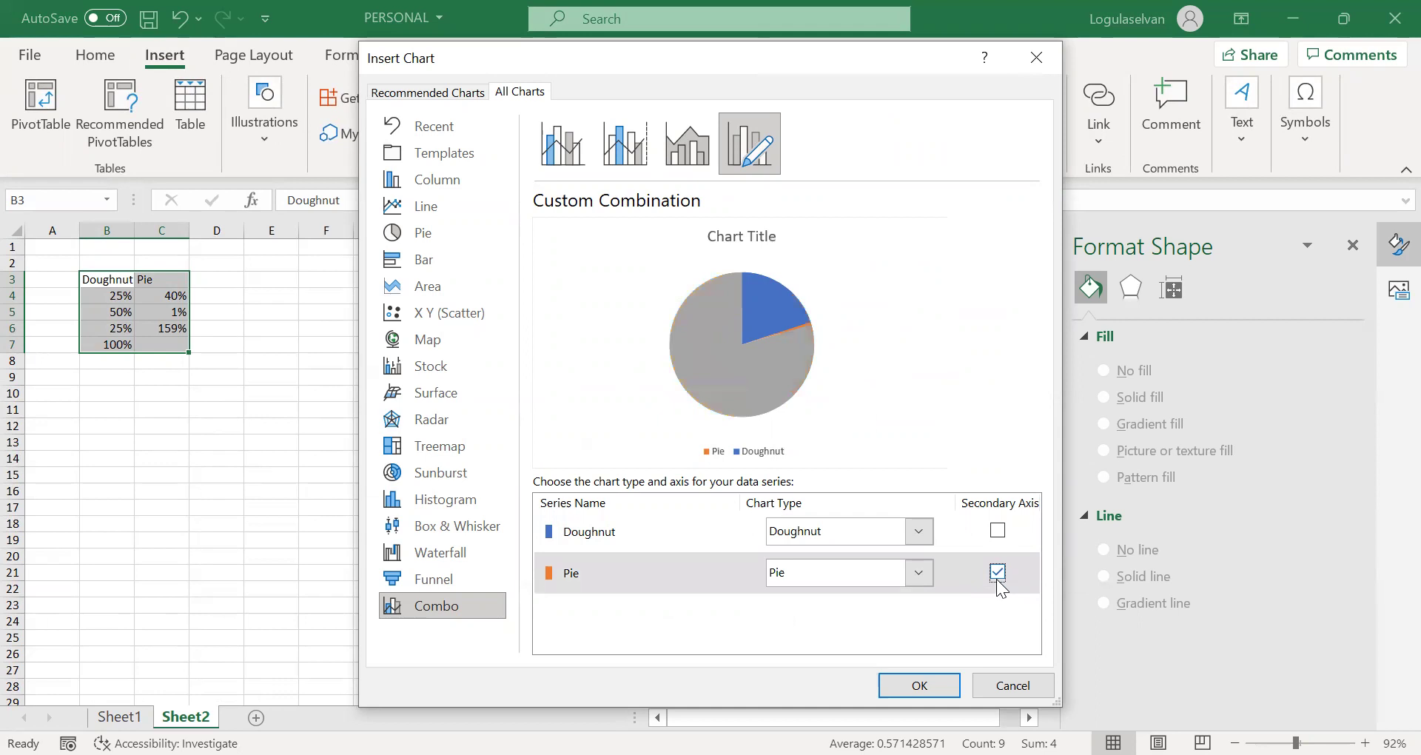
pyautogui.click(921, 681)
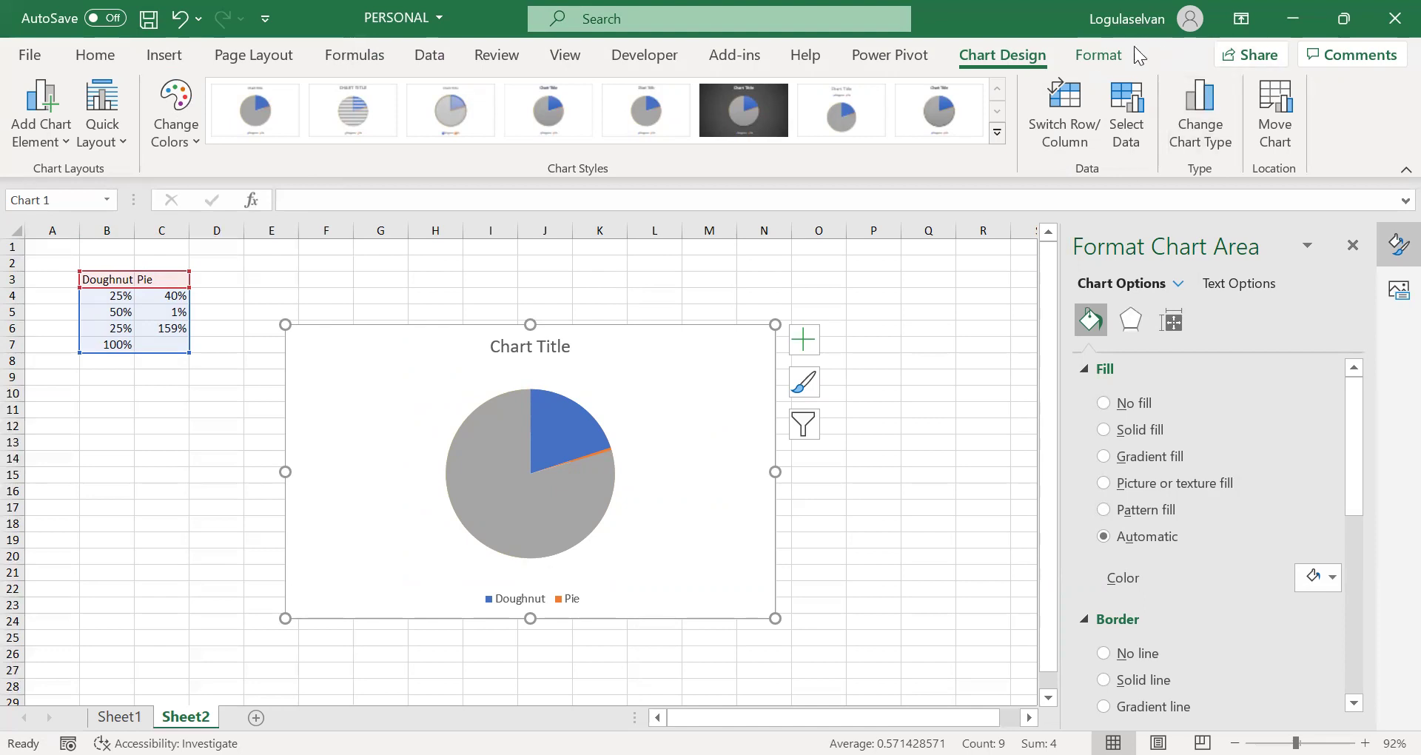
# - Remove the fill from the largest slice of the Pie series, the 159% point
pyautogui.click(1110, 61)
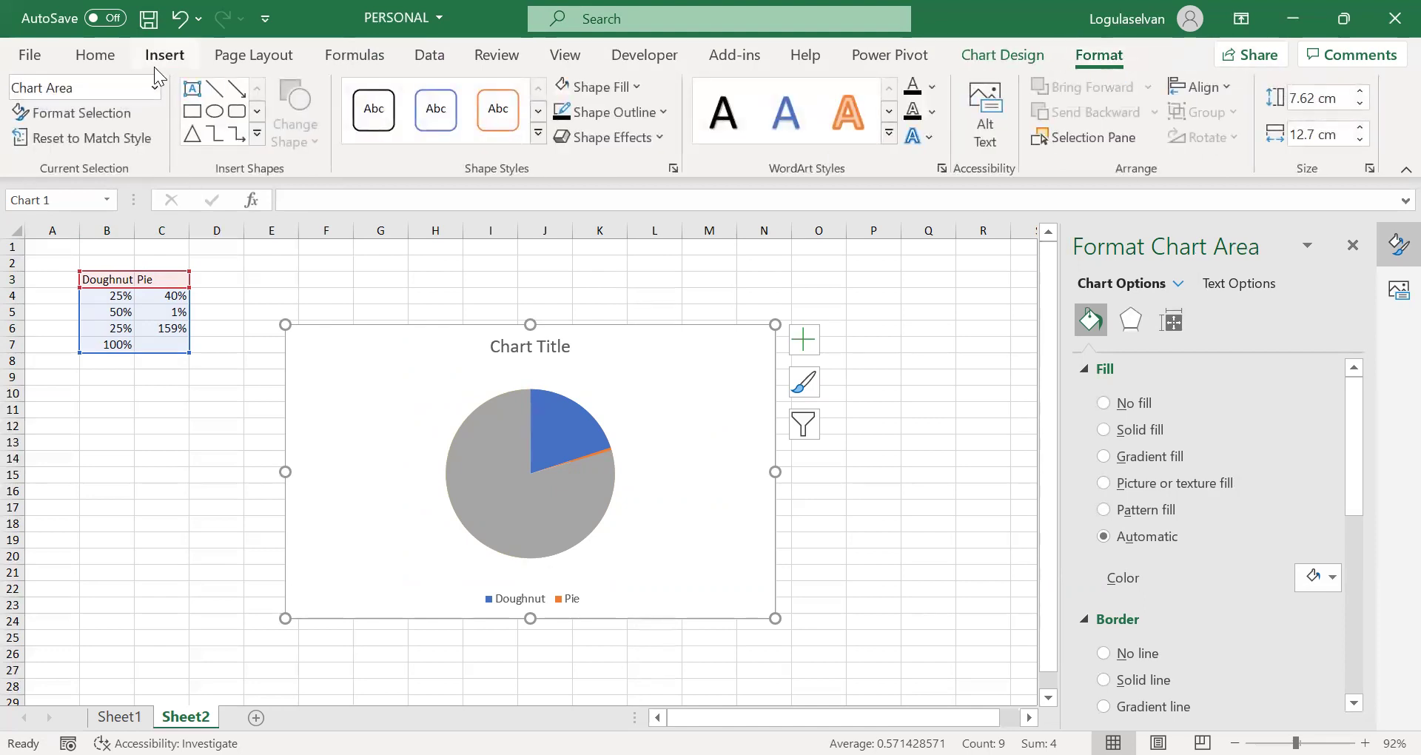
pyautogui.click(154, 86)
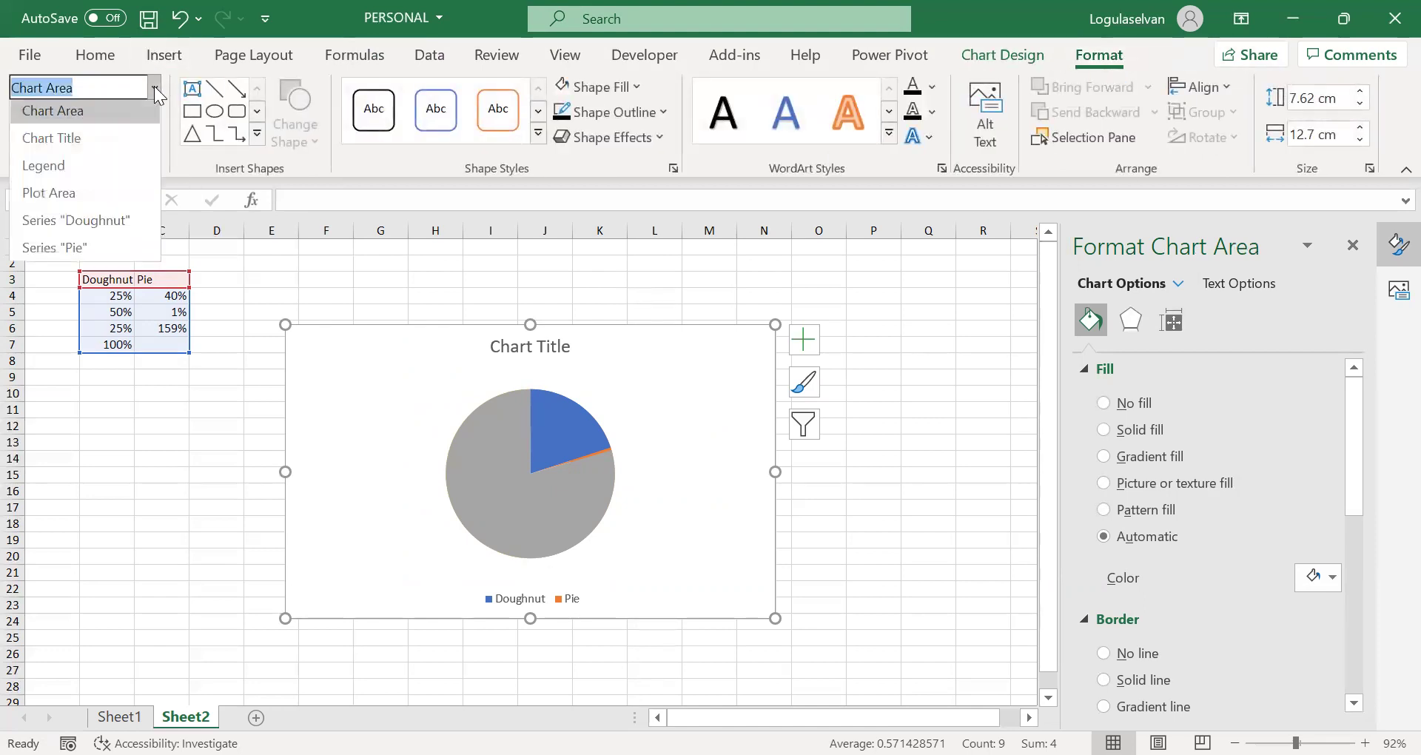
pyautogui.click(83, 252)
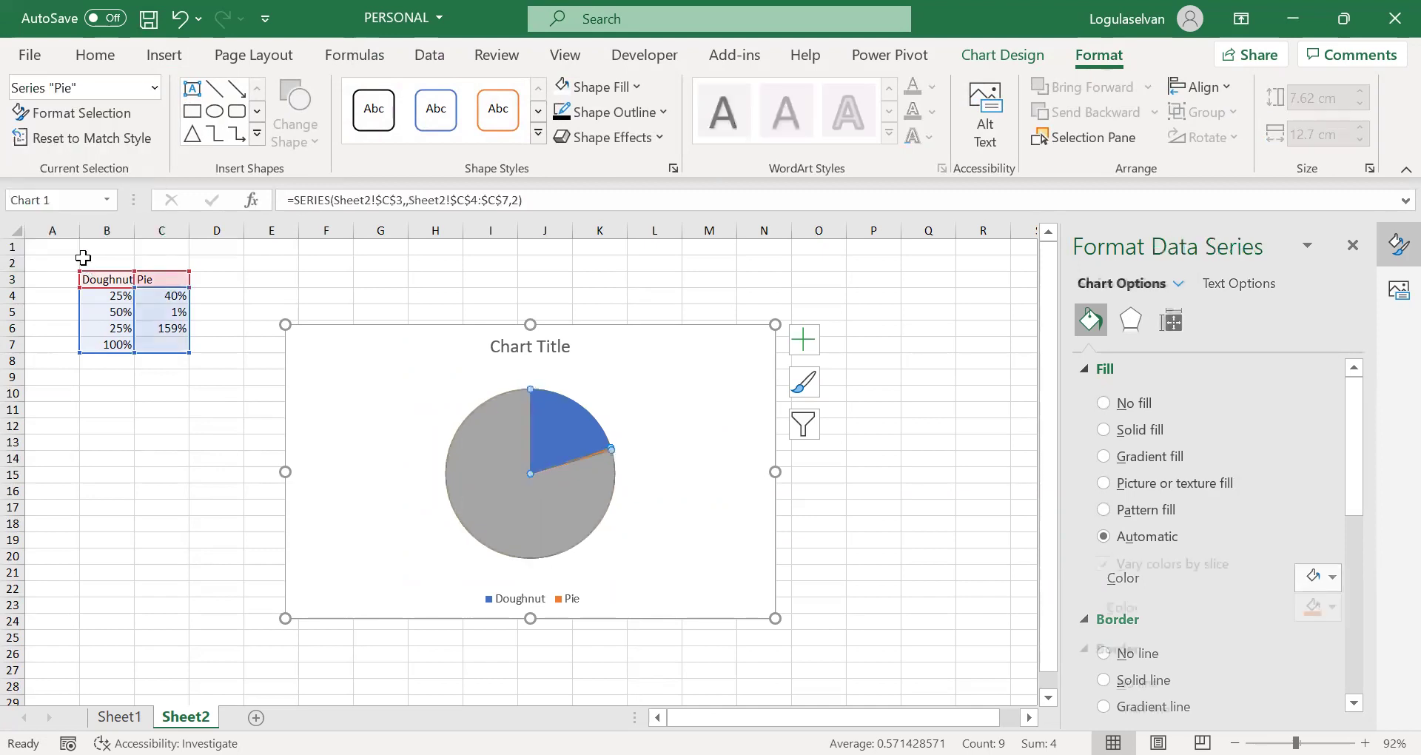
pyautogui.click(502, 511)
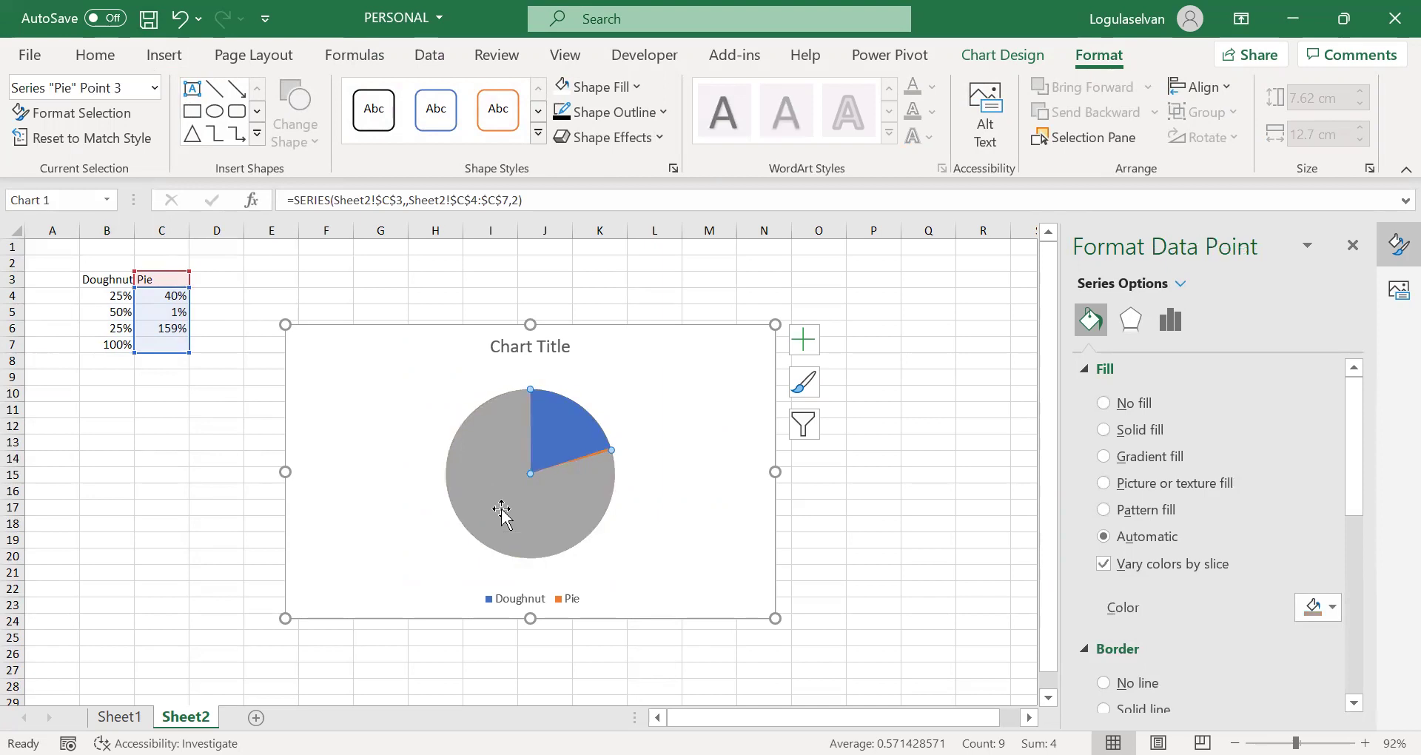
pyautogui.click(631, 87)
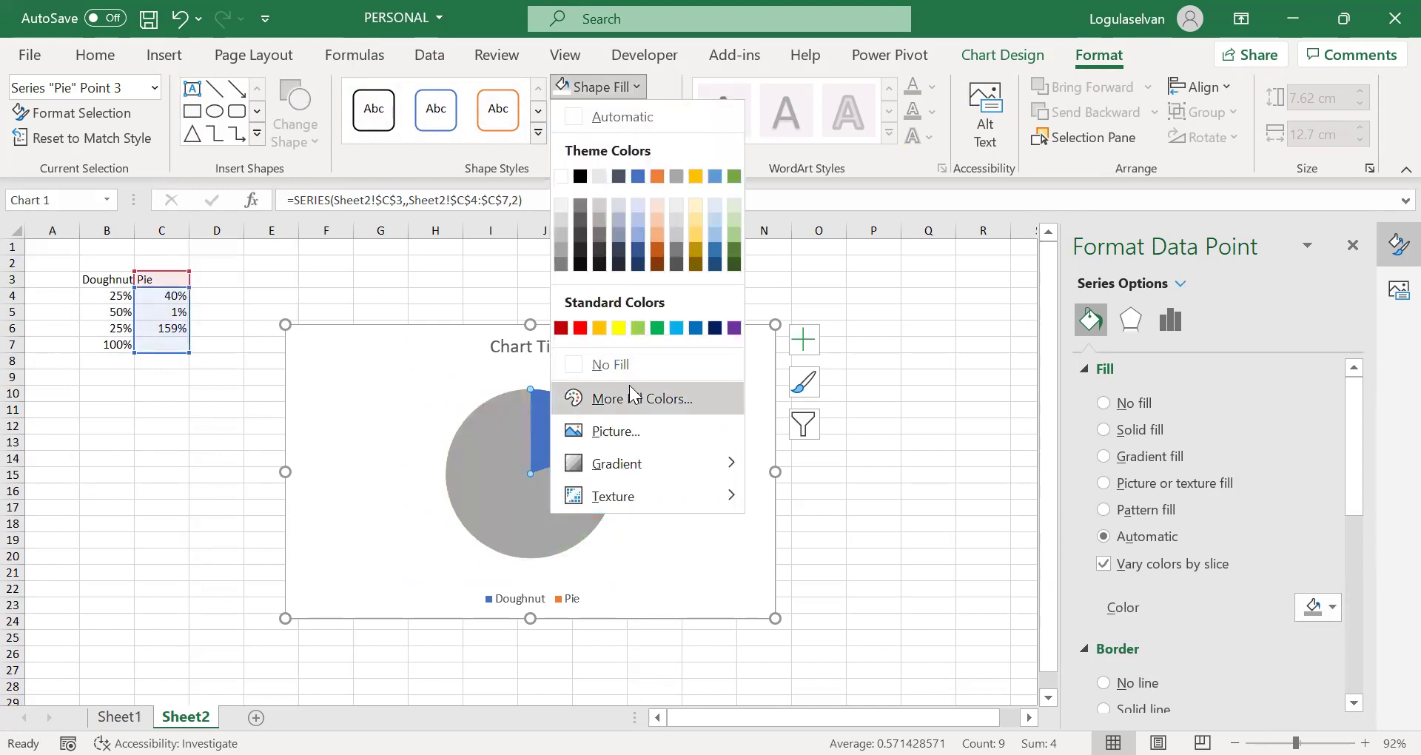
pyautogui.click(614, 365)
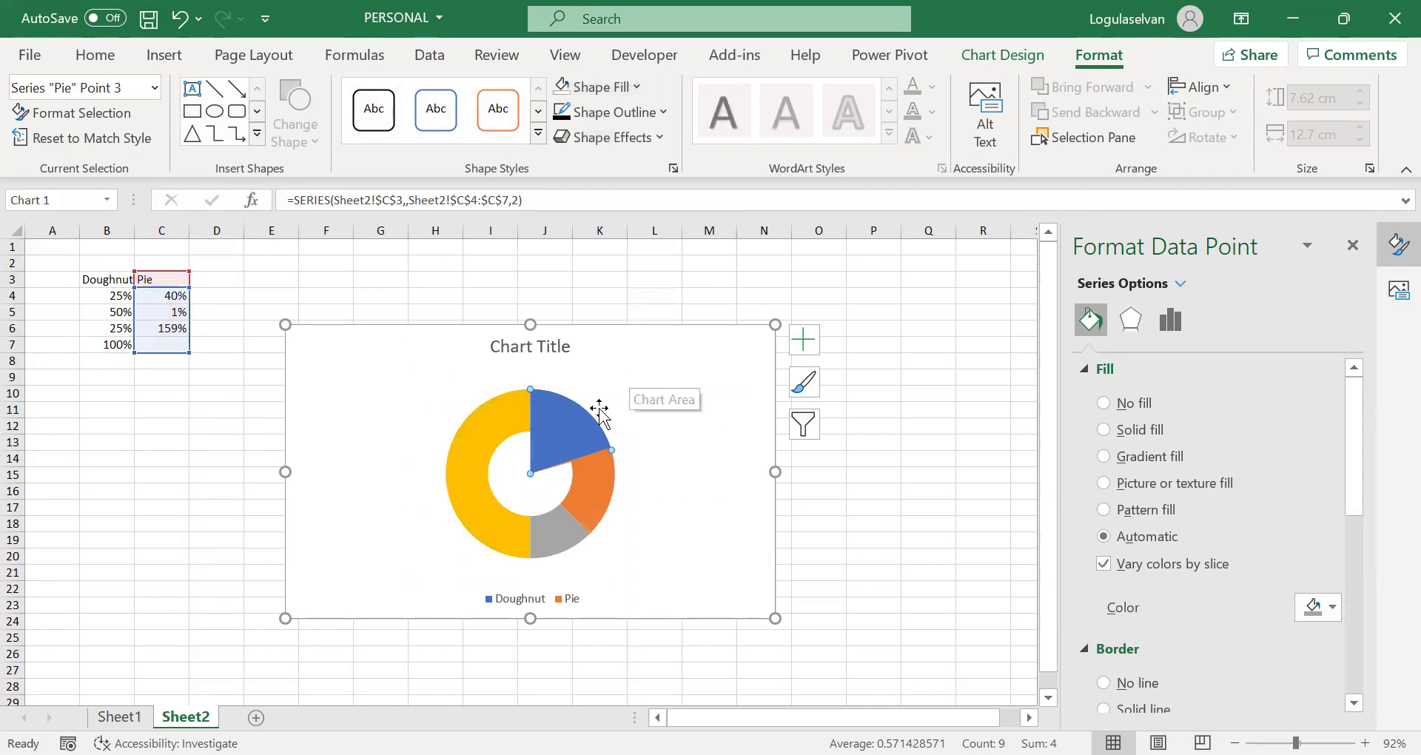
# - Remove the fill from the first slice of the Pie series, the 40% point
pyautogui.click(565, 429)
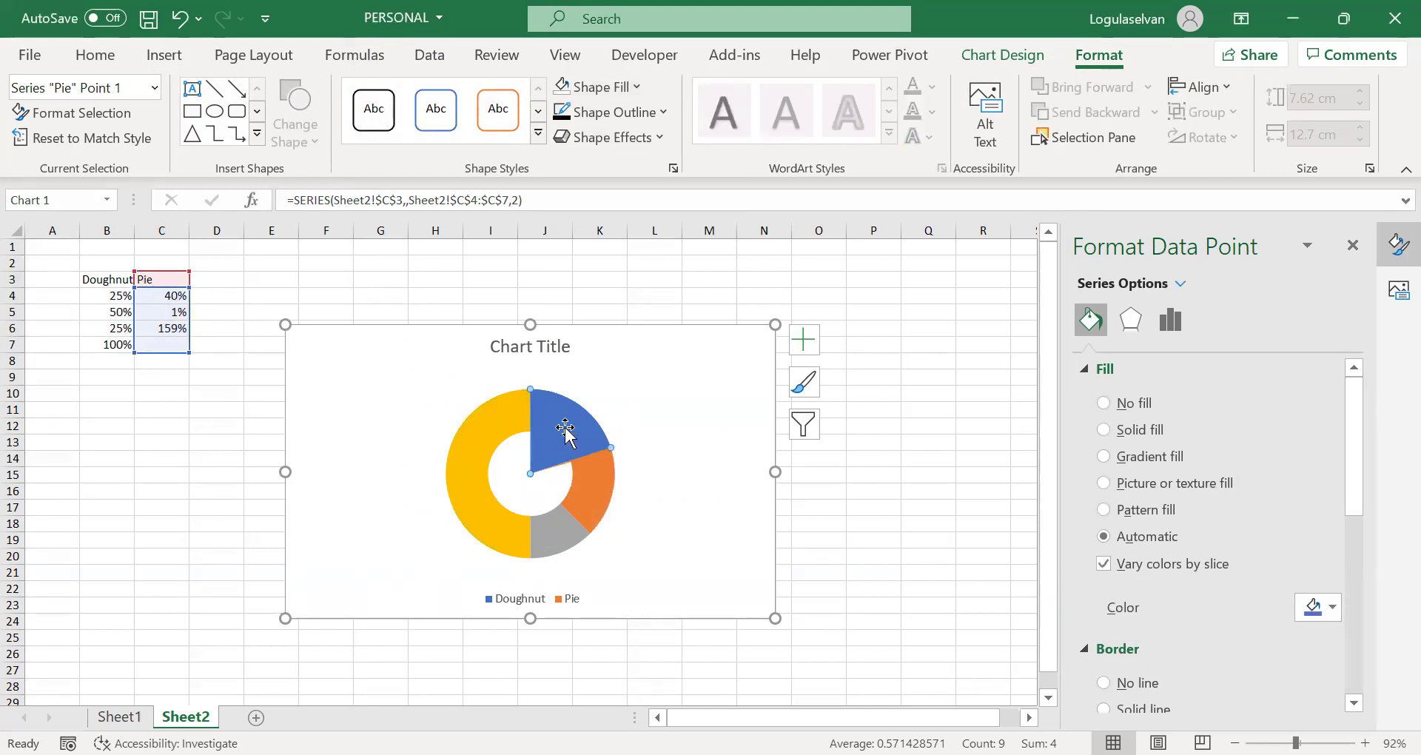
pyautogui.click(634, 87)
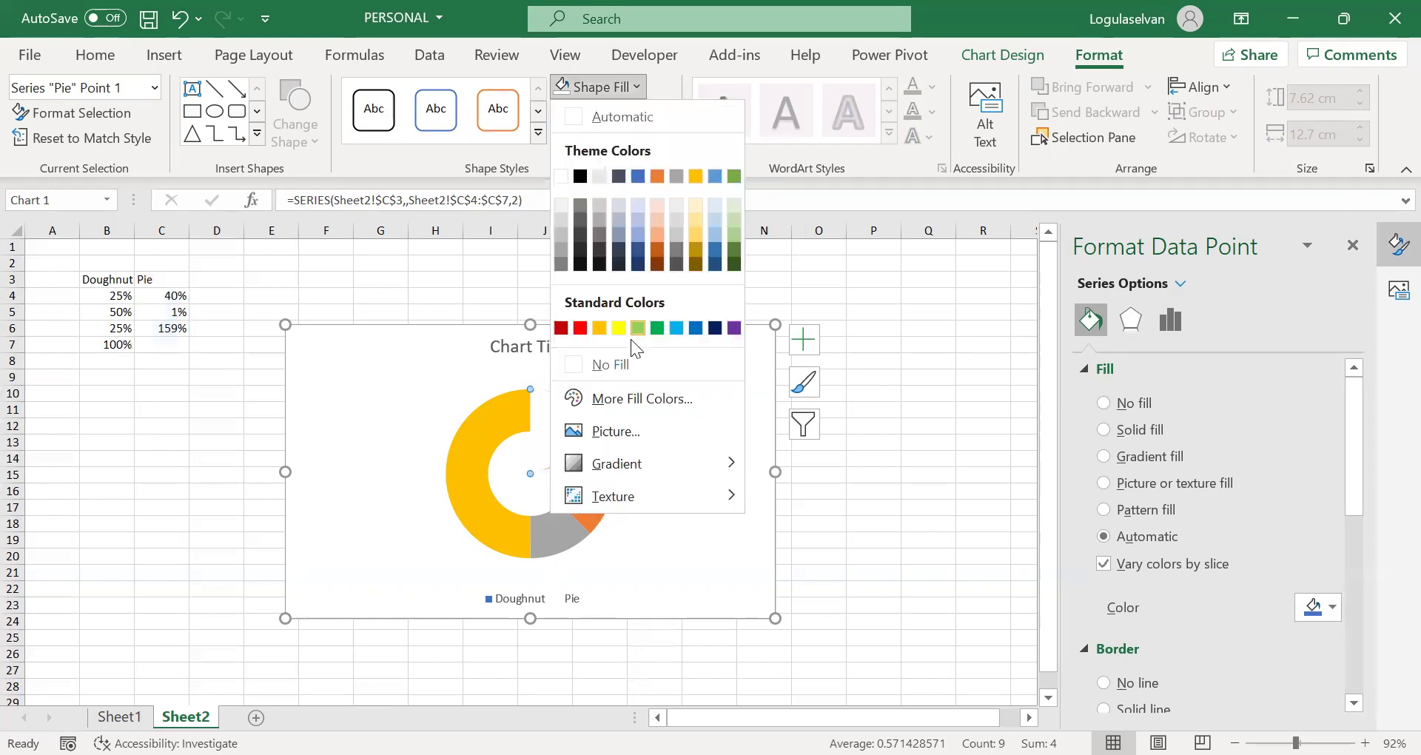
pyautogui.click(626, 364)
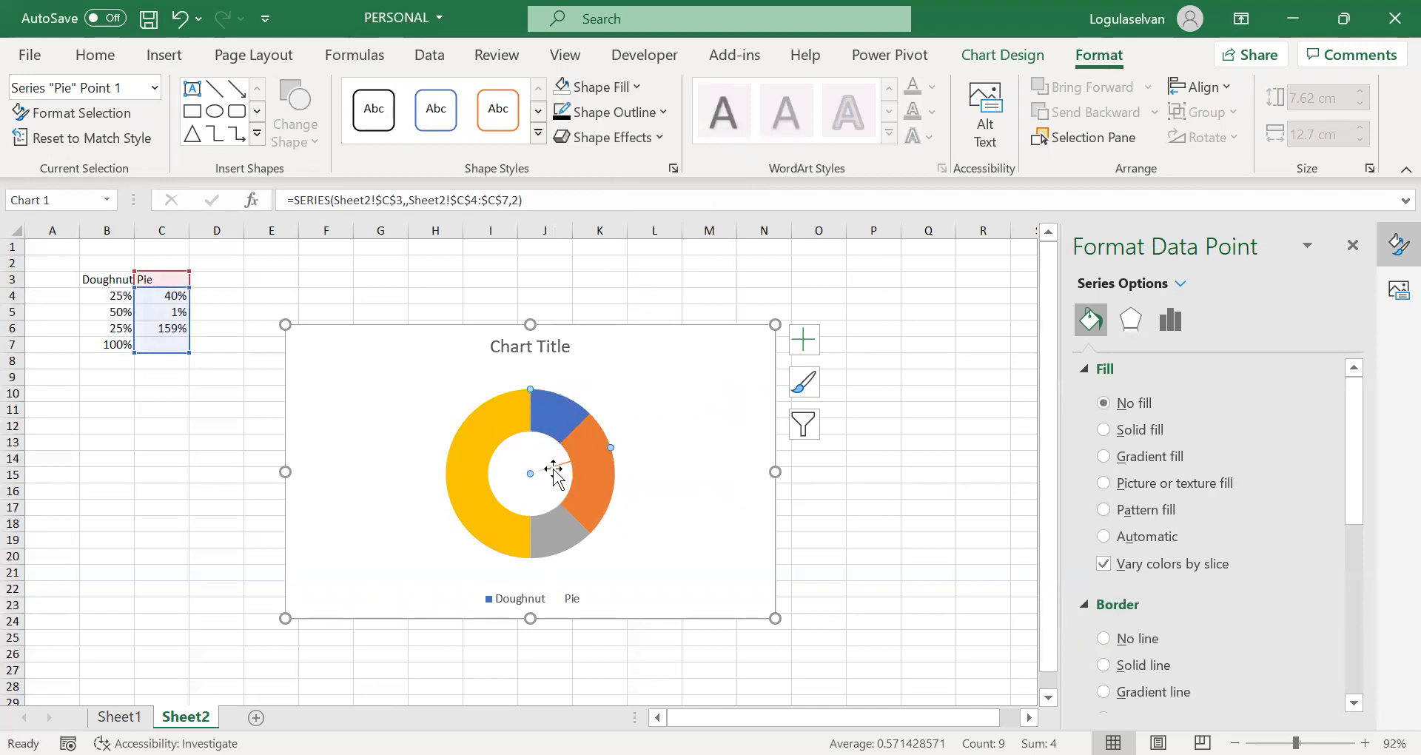
# - Set the Pie series' angle of first slice to 270°
pyautogui.click(513, 419)
pyautogui.click(123, 114)
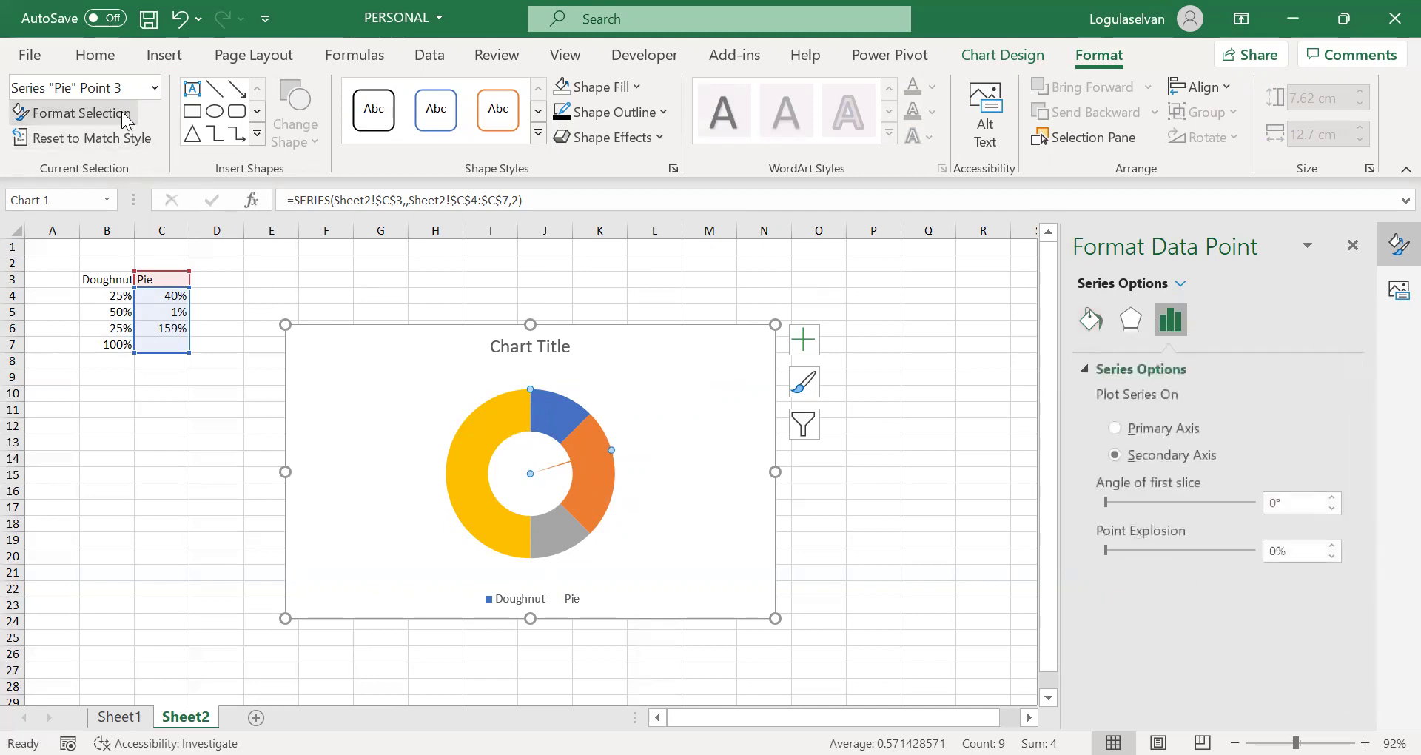
pyautogui.click(1292, 502)
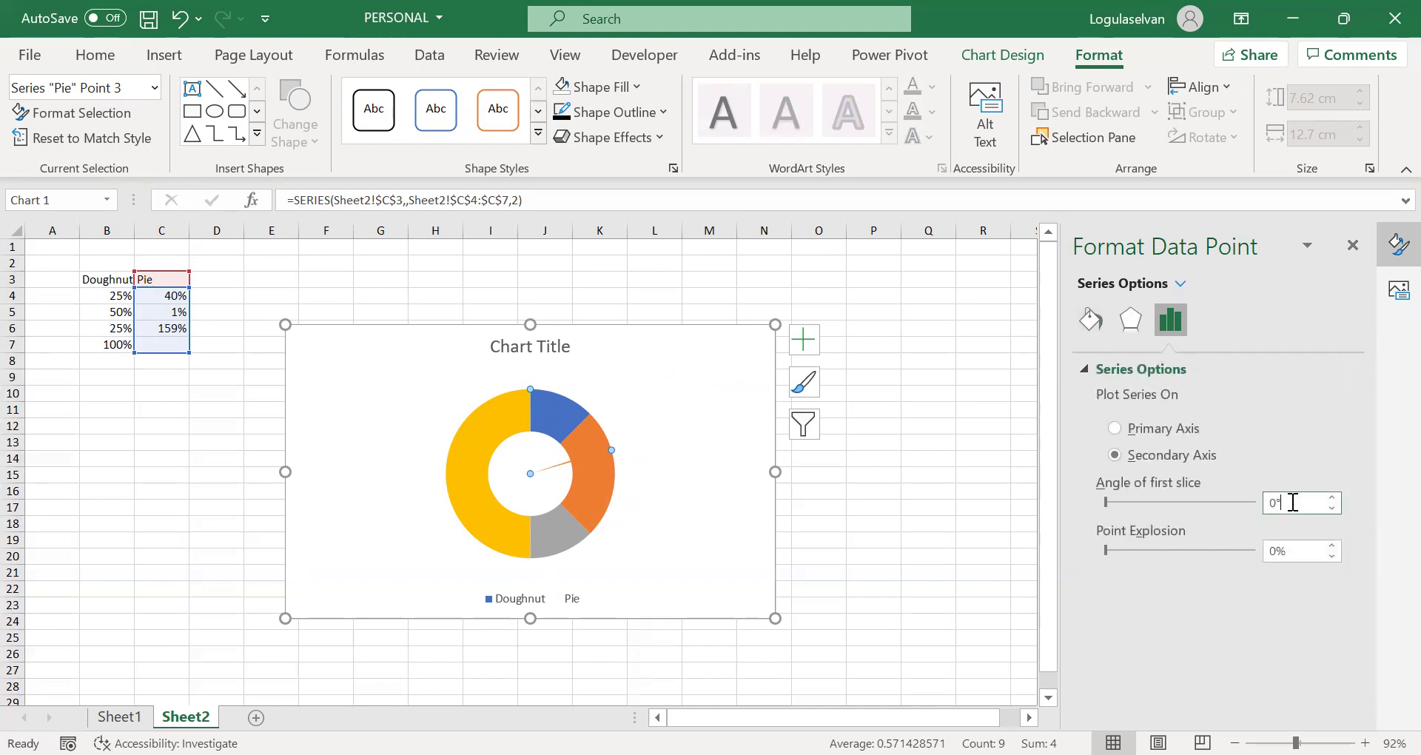
pyautogui.doubleClick(1293, 502)
pyautogui.write('270')
pyautogui.press('Return')
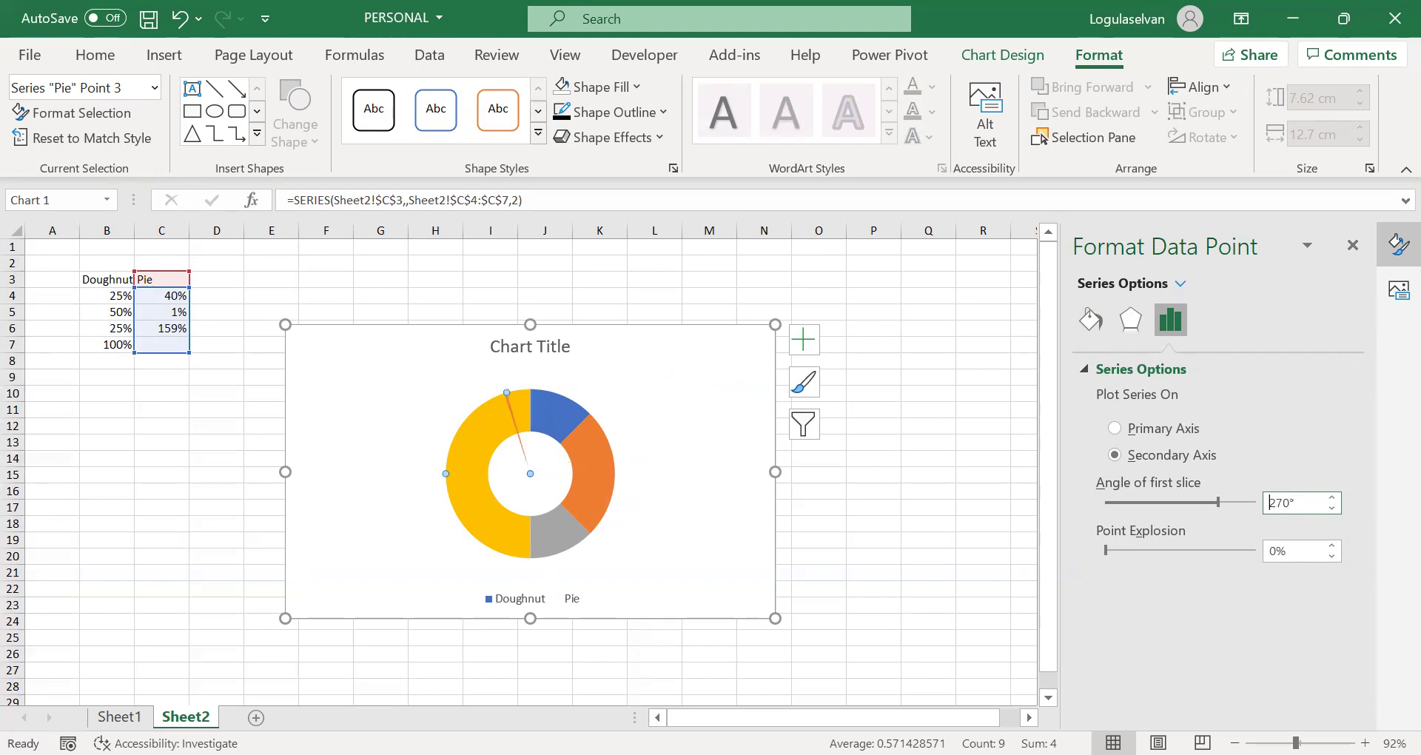
# - Fill the thin 1% needle slice of the Pie series with black
pyautogui.click(517, 441)
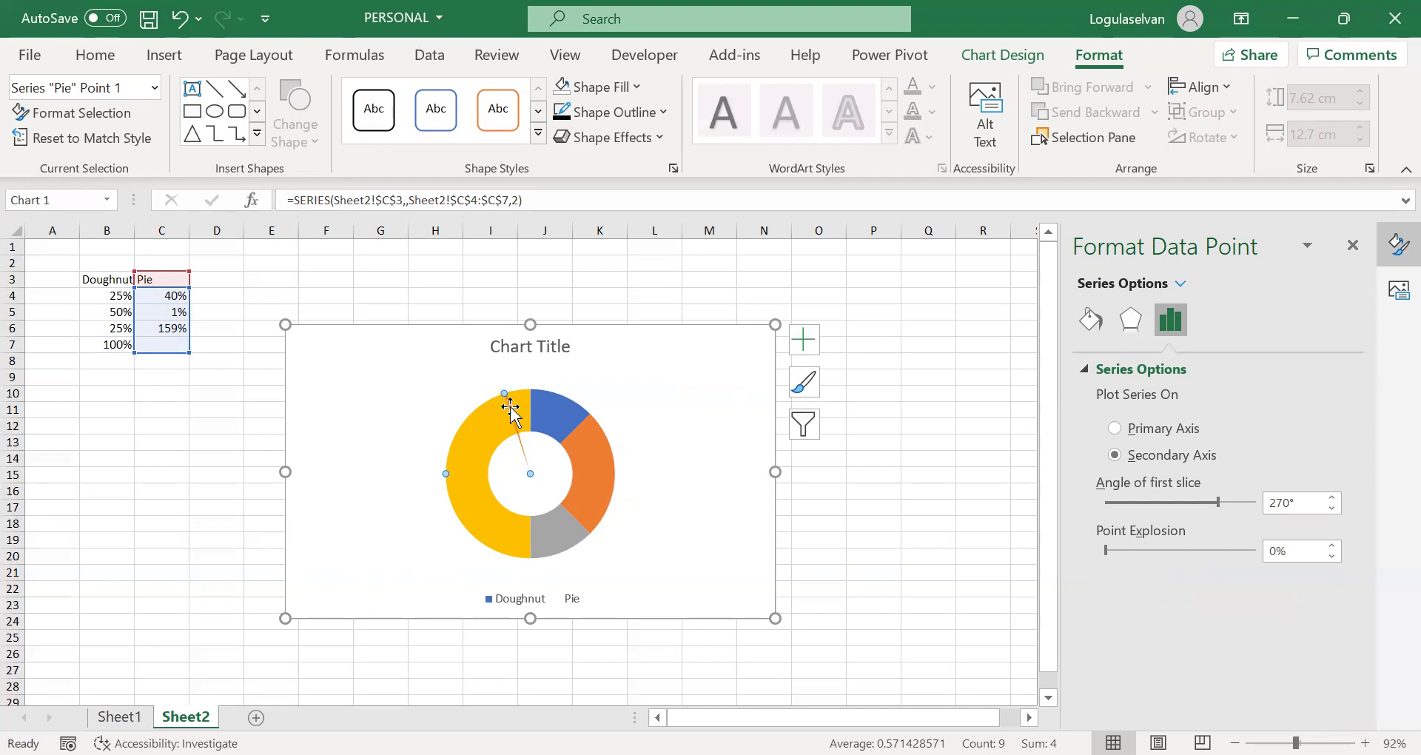
pyautogui.click(510, 407)
pyautogui.click(510, 425)
pyautogui.click(511, 412)
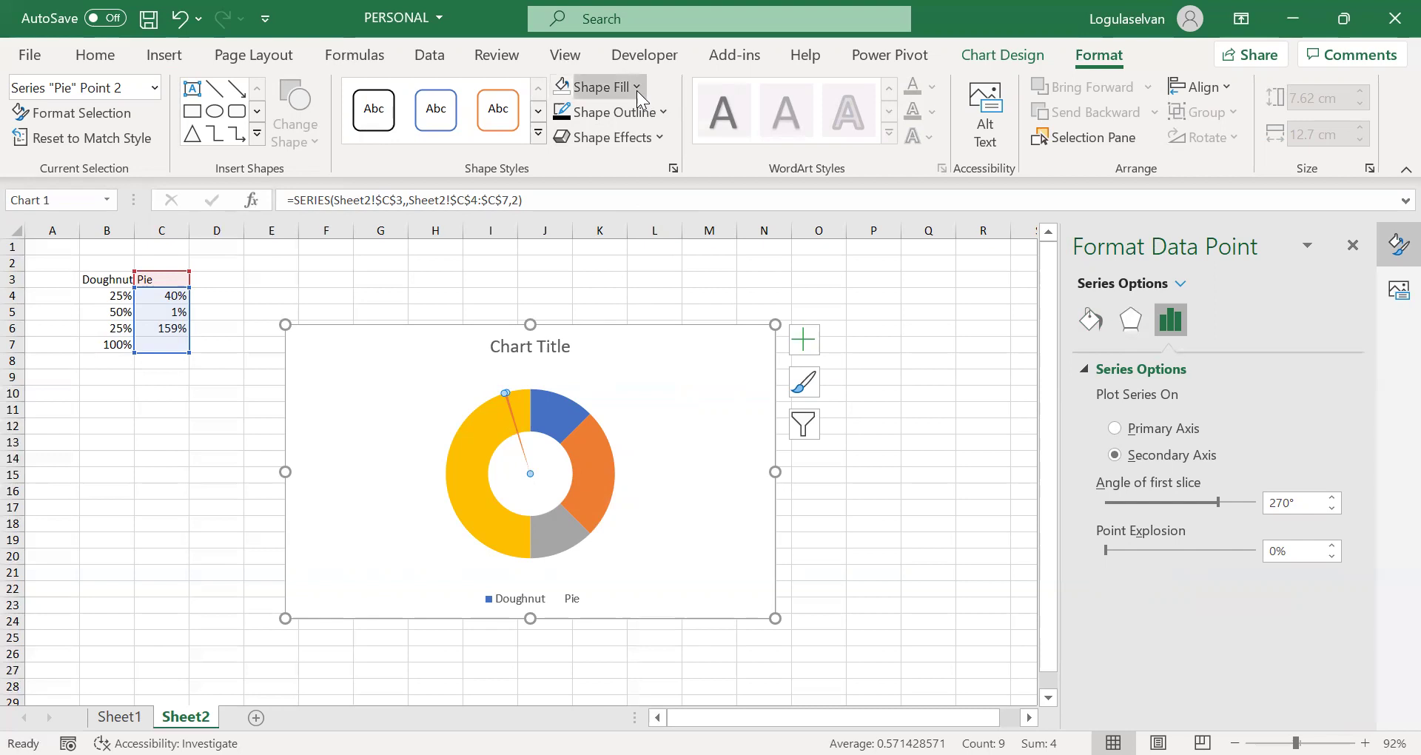
pyautogui.click(636, 91)
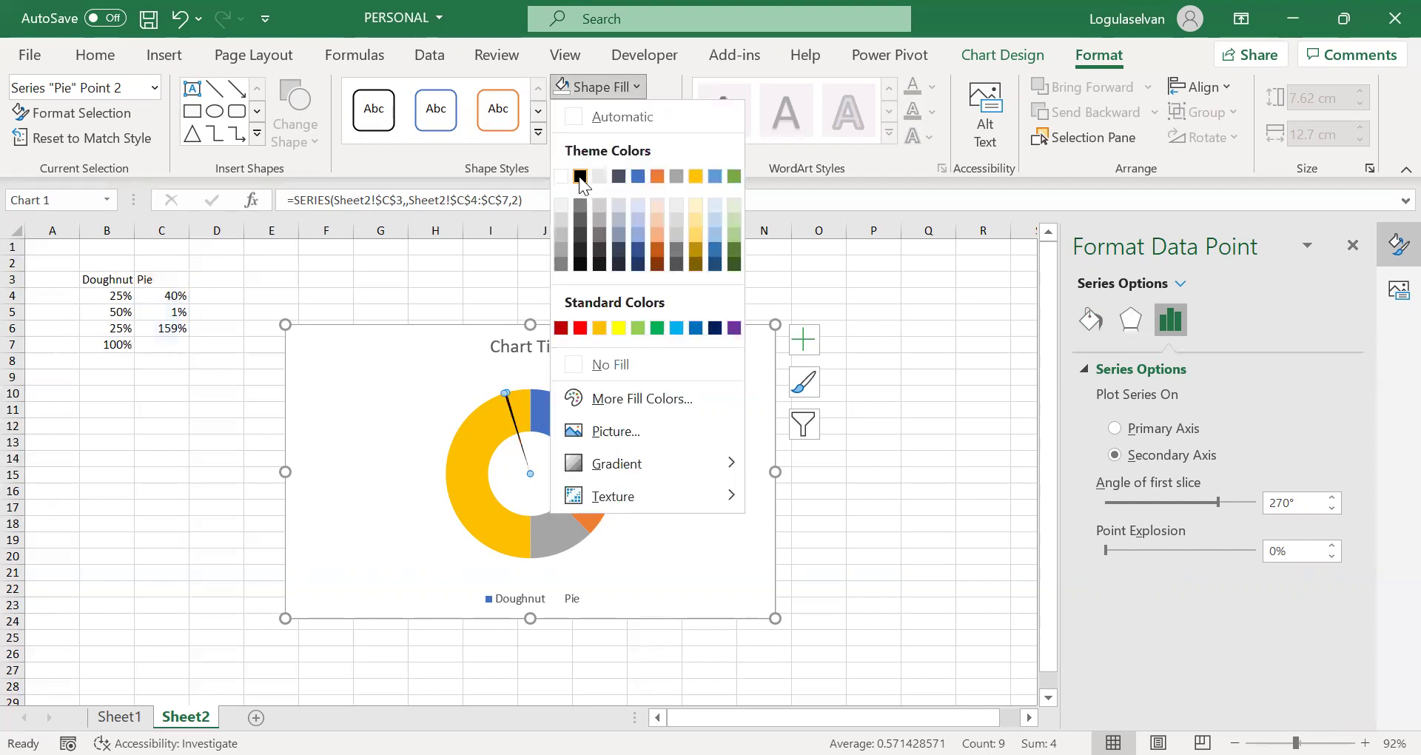
pyautogui.click(579, 176)
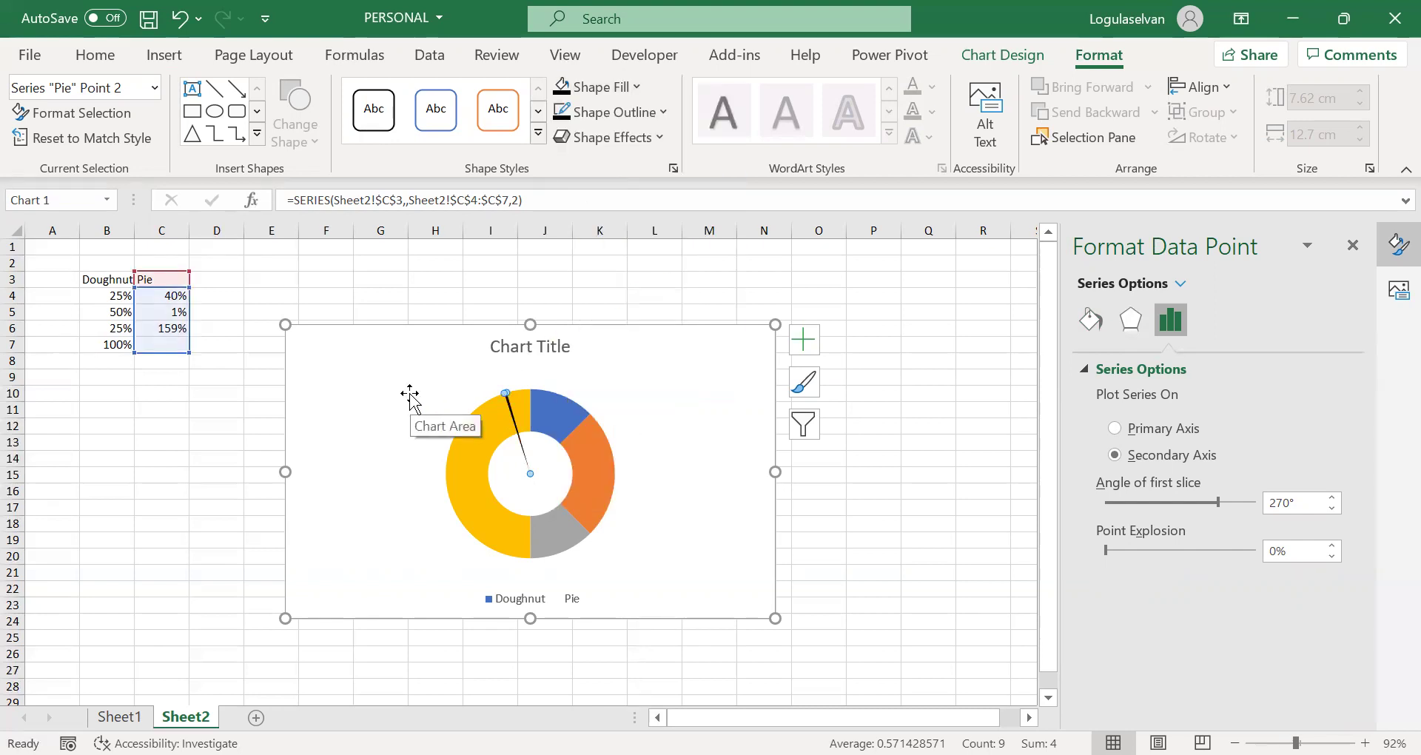
# - Filter all four Pie categories out of the chart so that only the Doughnut series is plotted
pyautogui.click(670, 442)
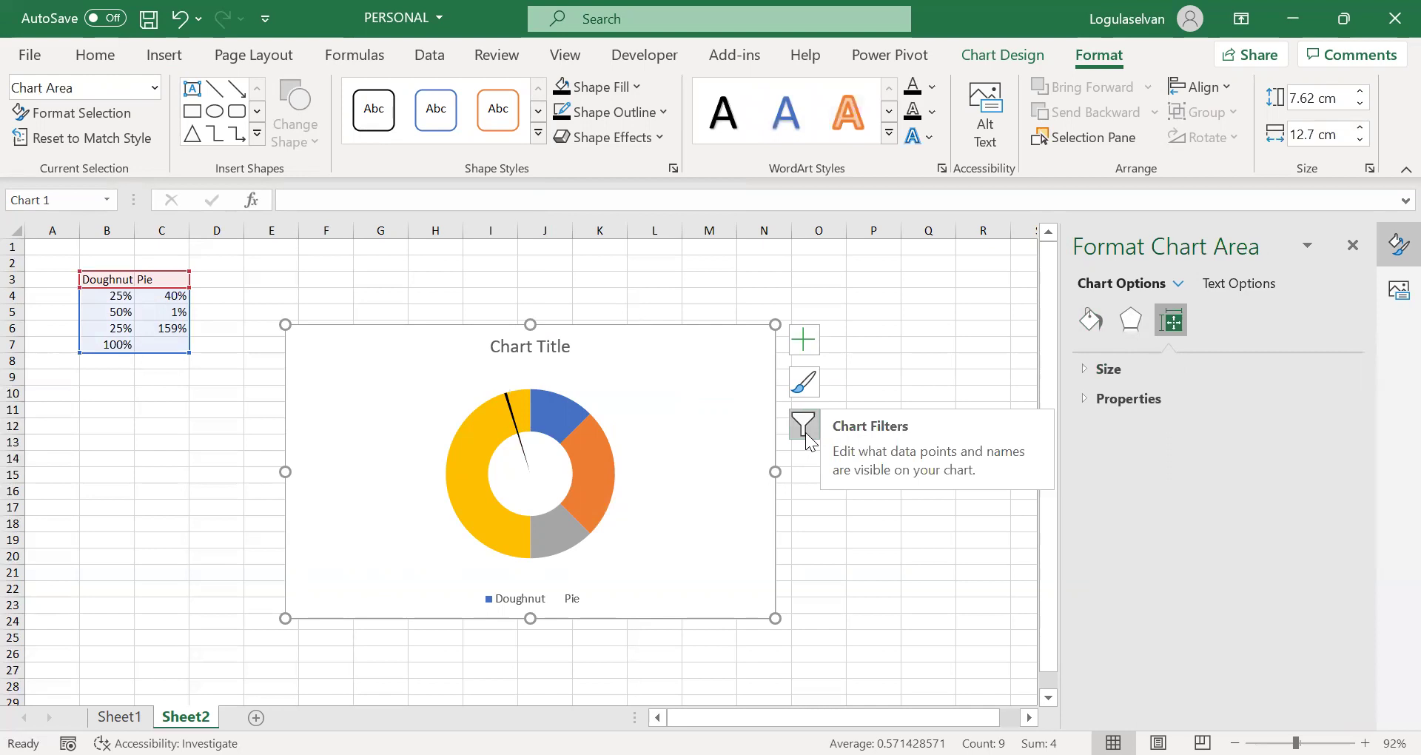
pyautogui.click(803, 425)
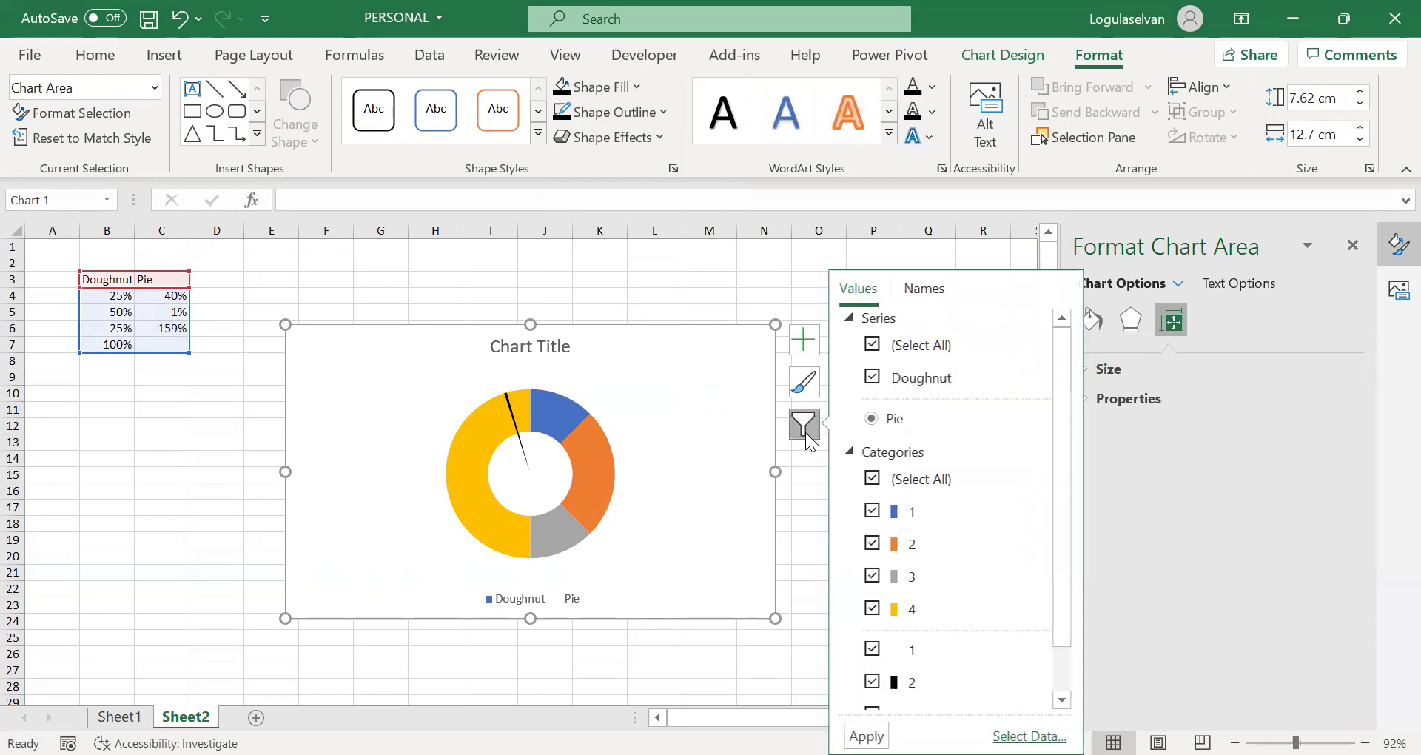
pyautogui.click(872, 649)
pyautogui.click(873, 681)
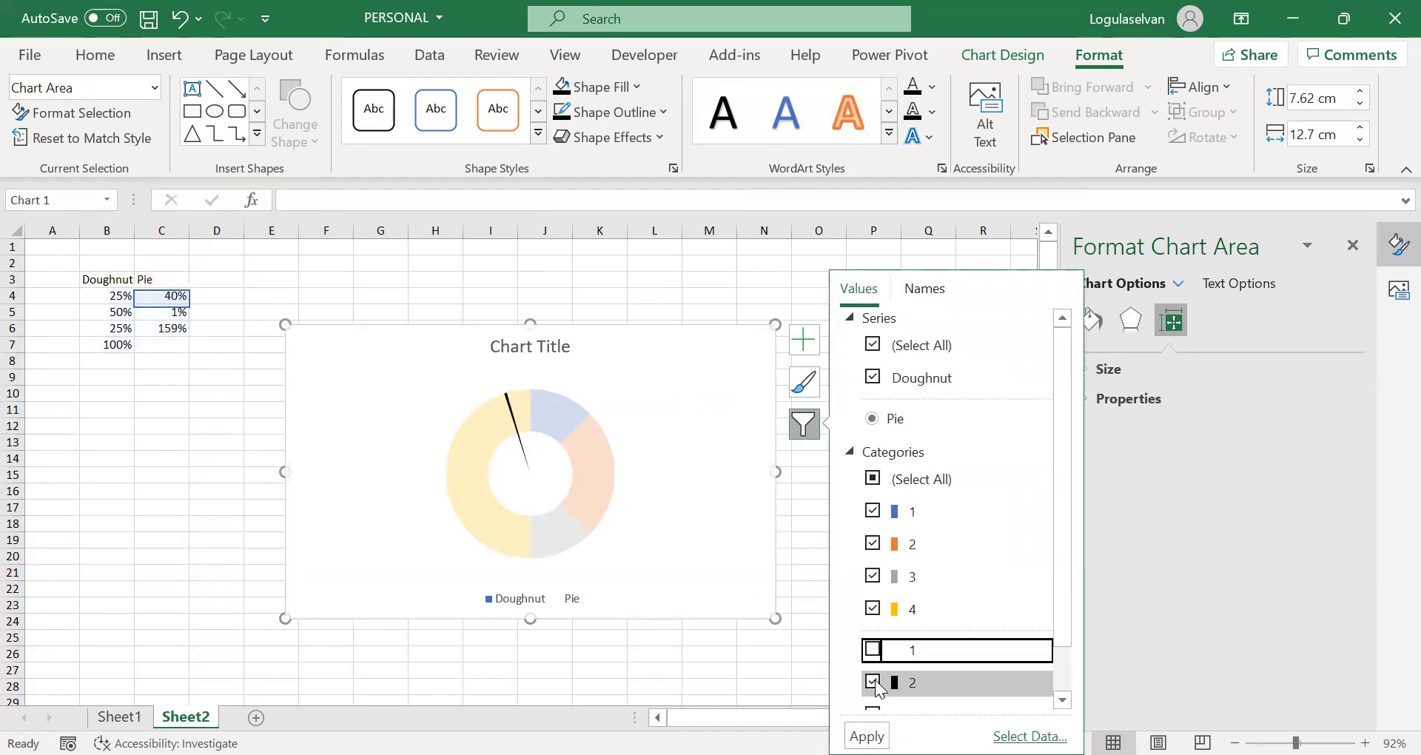
pyautogui.scroll(-1, 1069, 675)
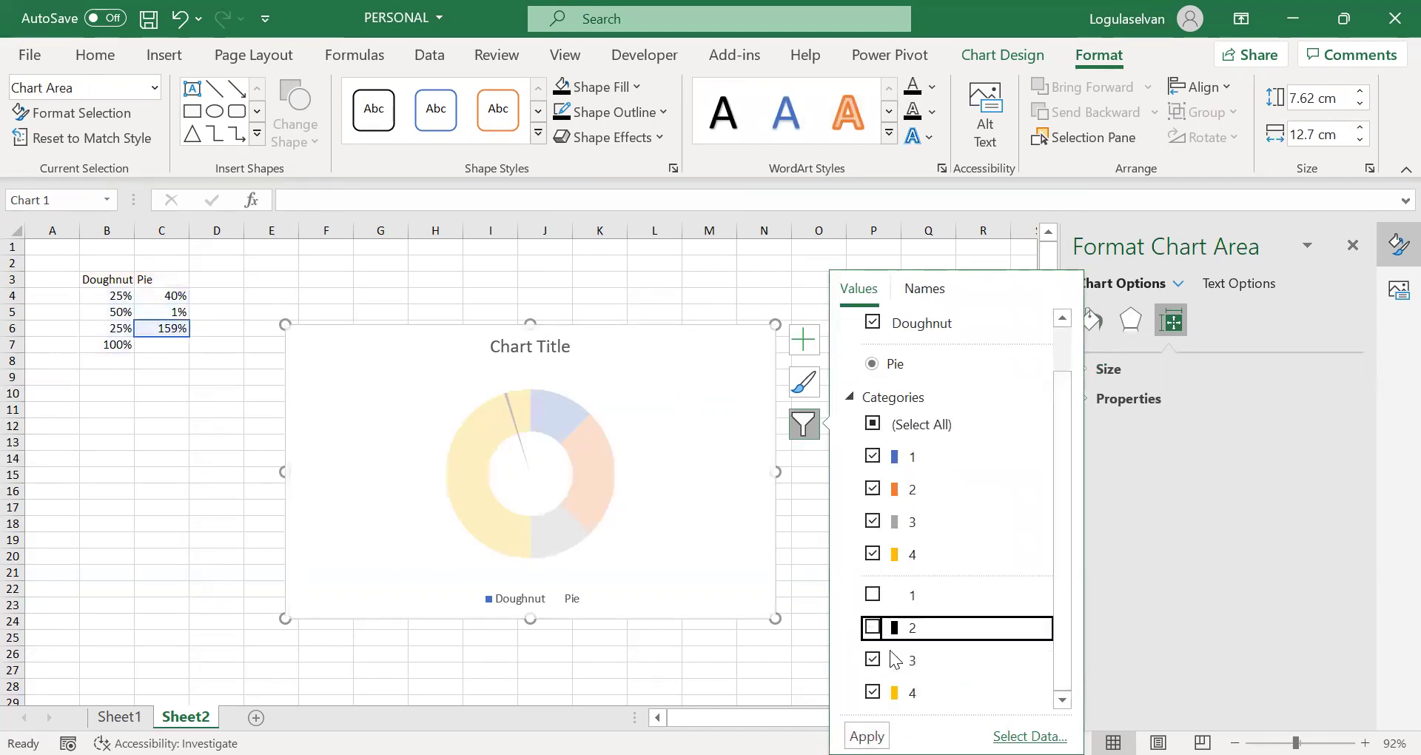
pyautogui.click(872, 658)
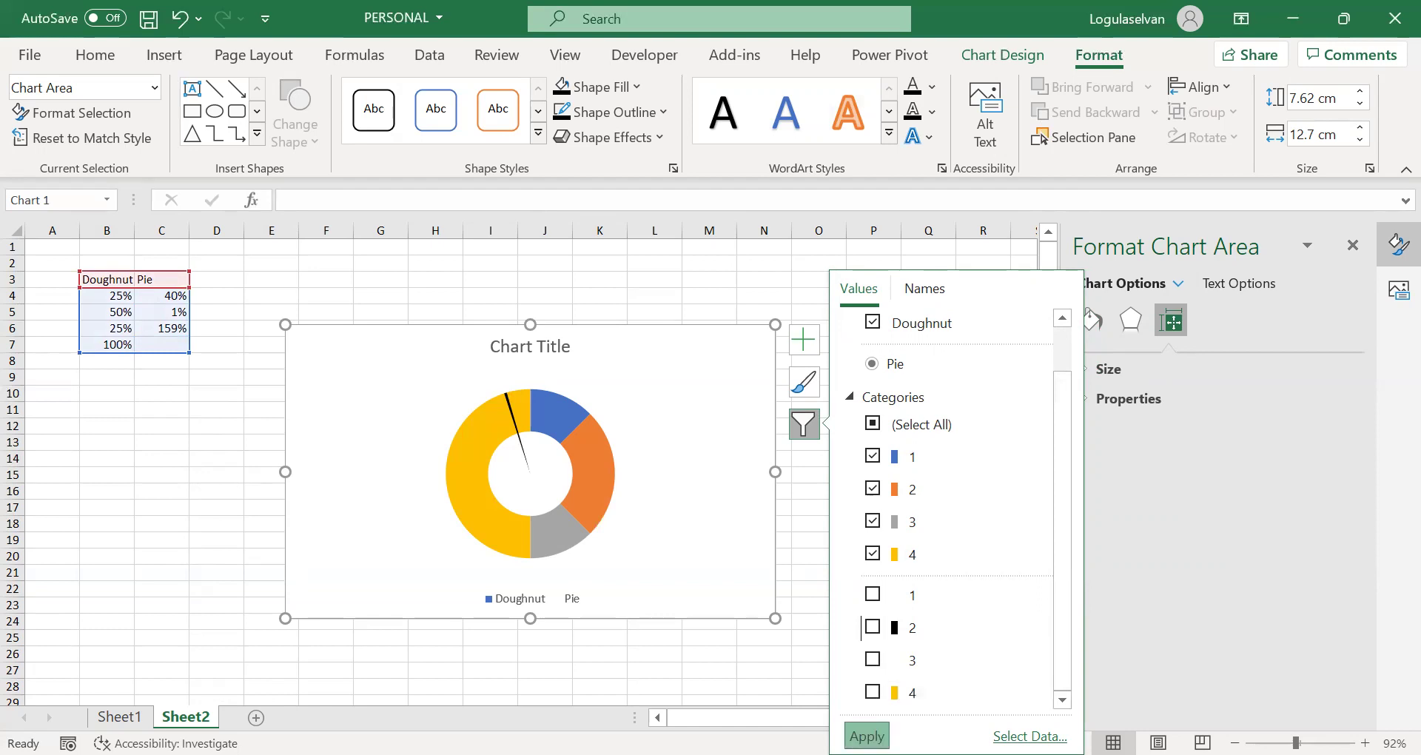
pyautogui.click(866, 737)
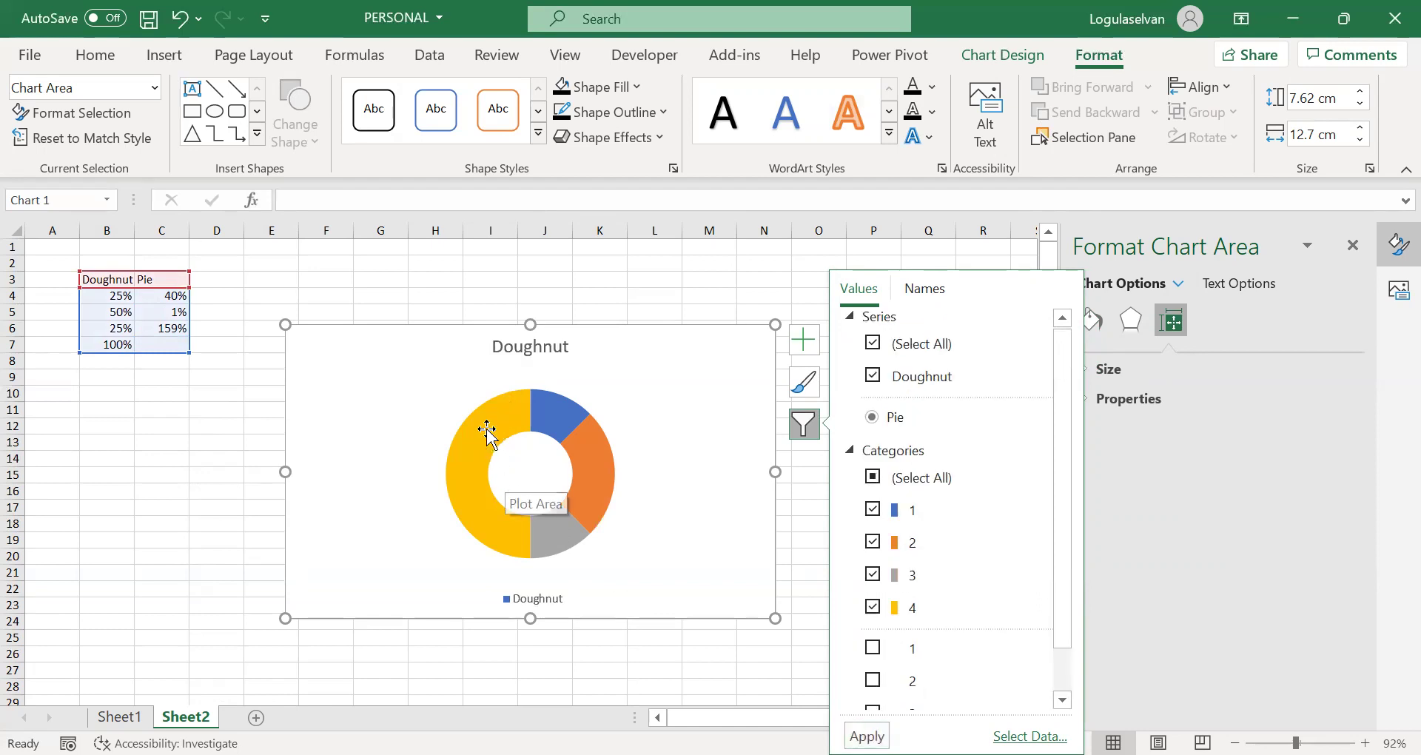
# - Set the Doughnut series' angle of first slice to 270°
pyautogui.moveTo(495, 414)
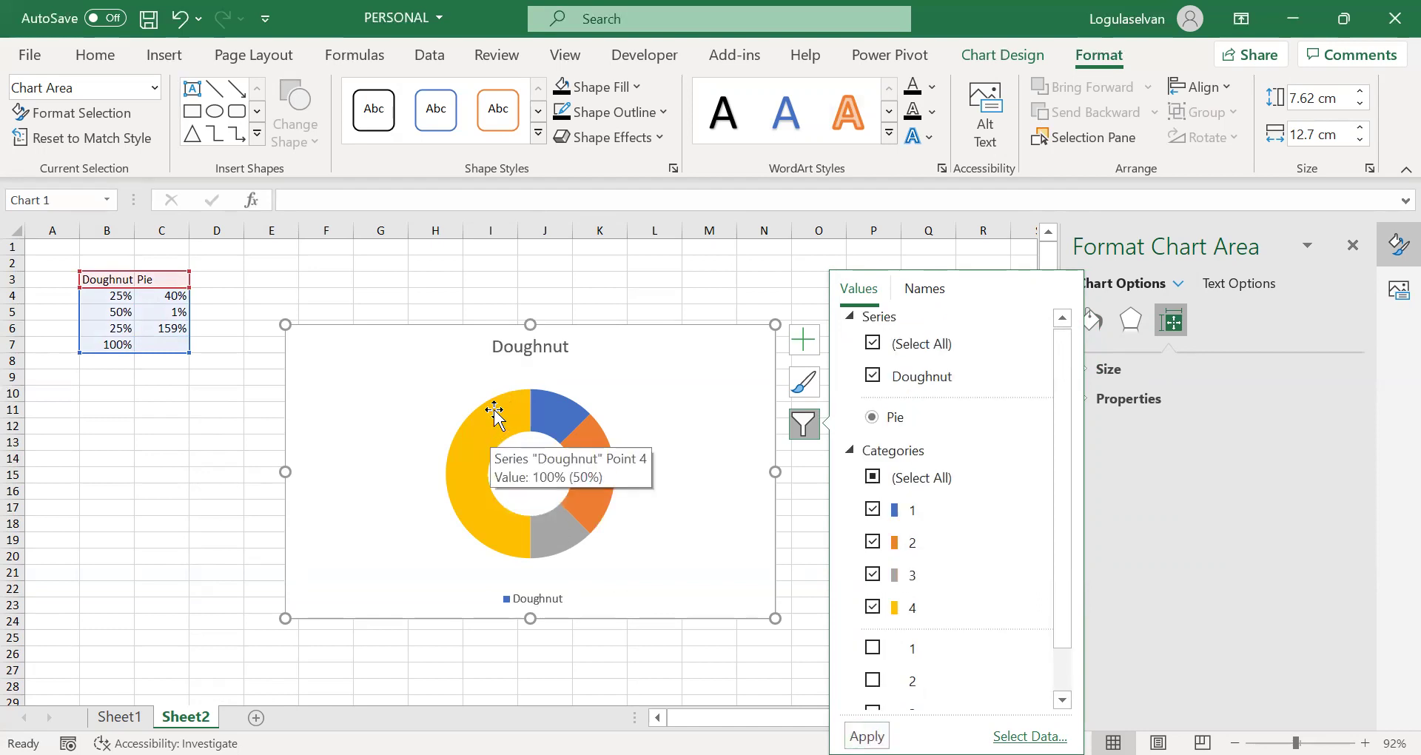
pyautogui.click(155, 90)
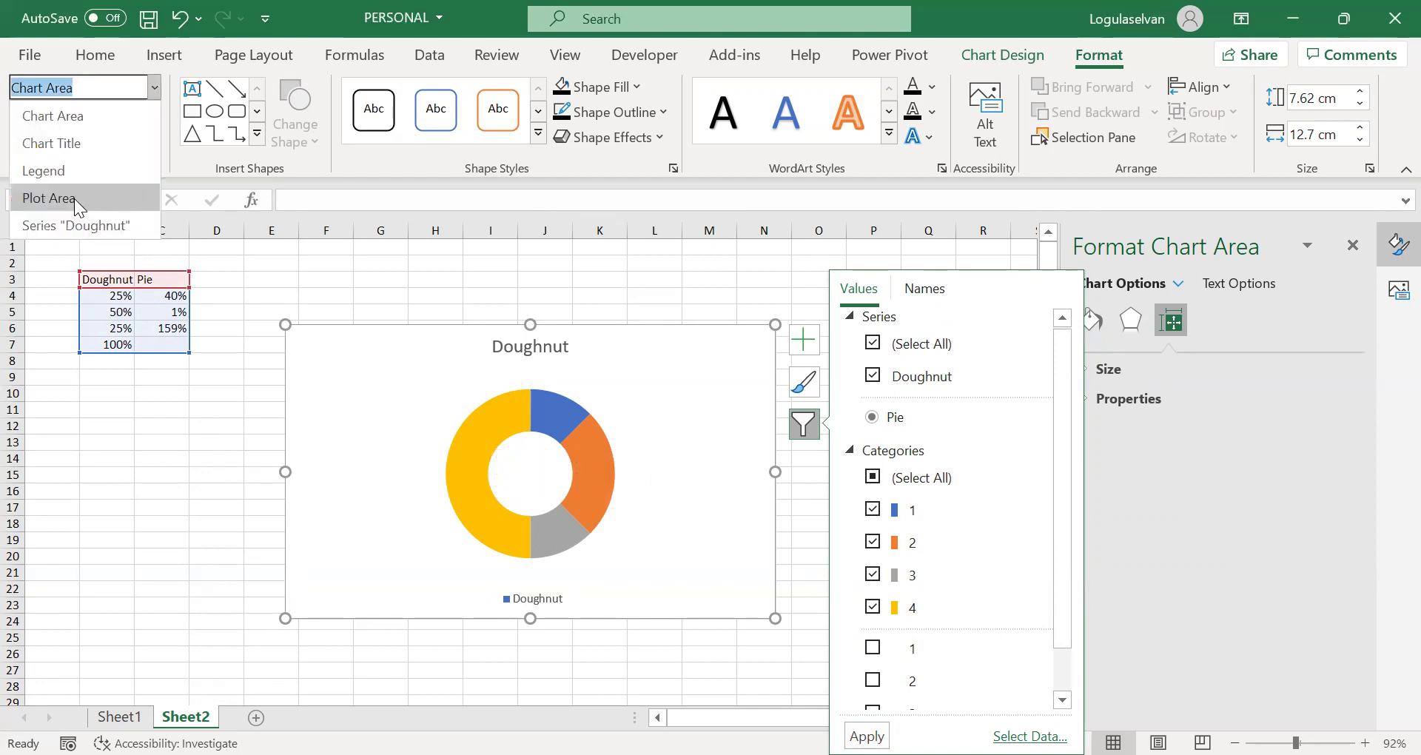
pyautogui.click(77, 225)
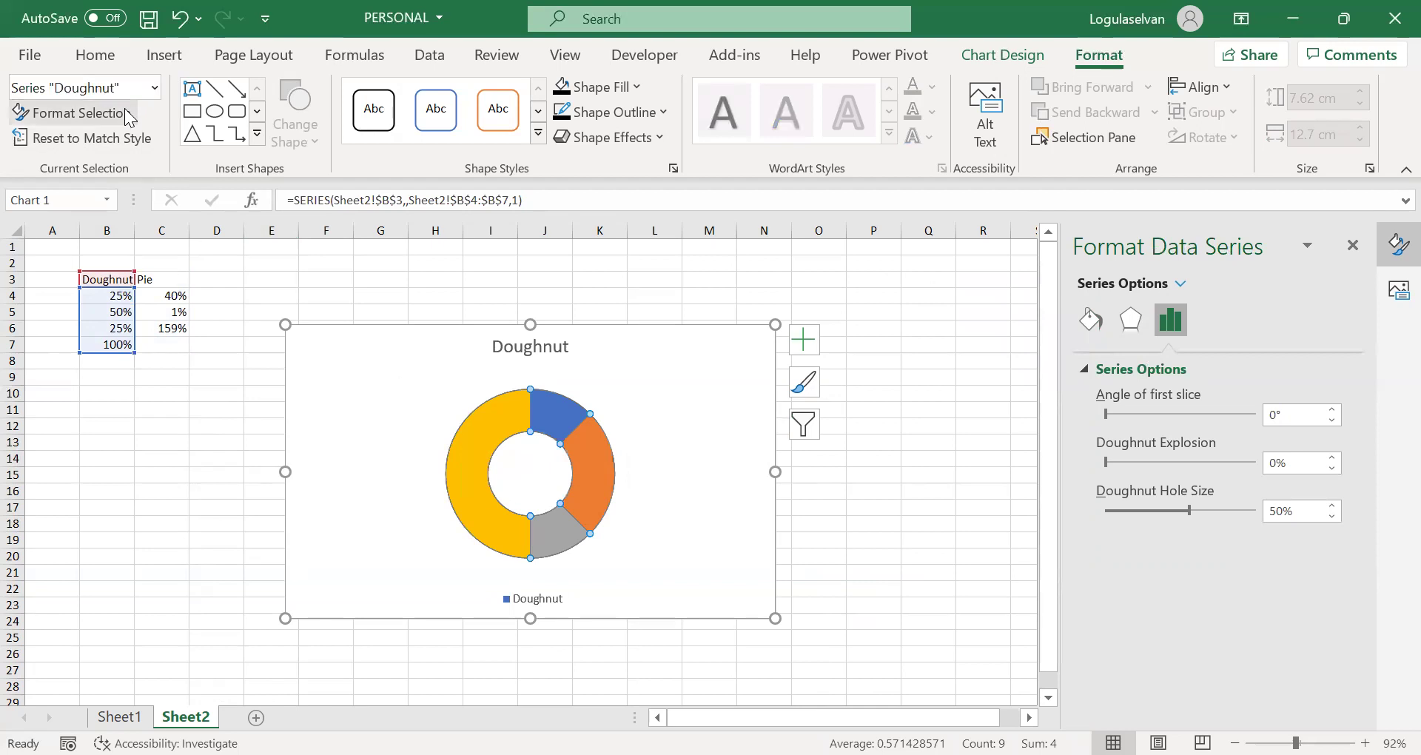
pyautogui.doubleClick(1282, 418)
pyautogui.write('270')
pyautogui.press('Return')
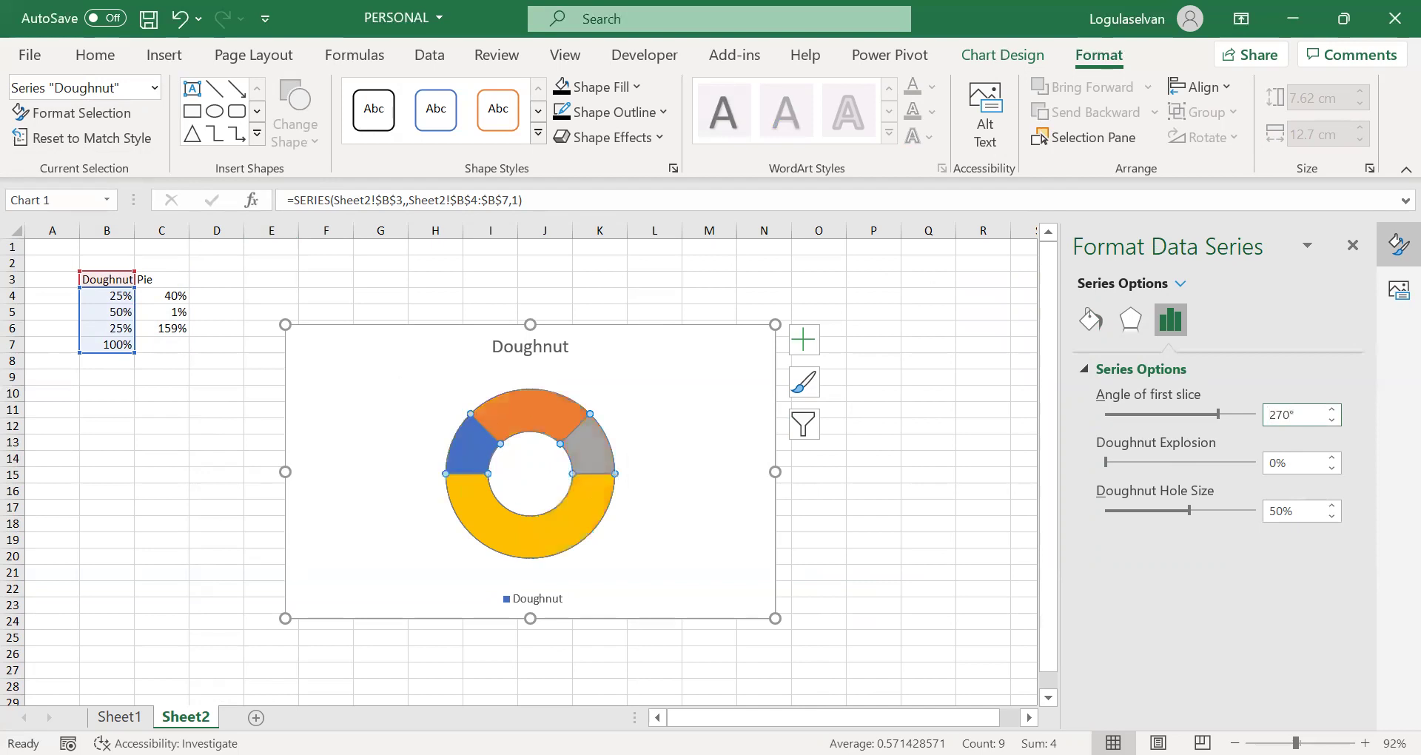
# - Remove the fill from the 100% slice forming the lower half of the doughnut
pyautogui.click(568, 524)
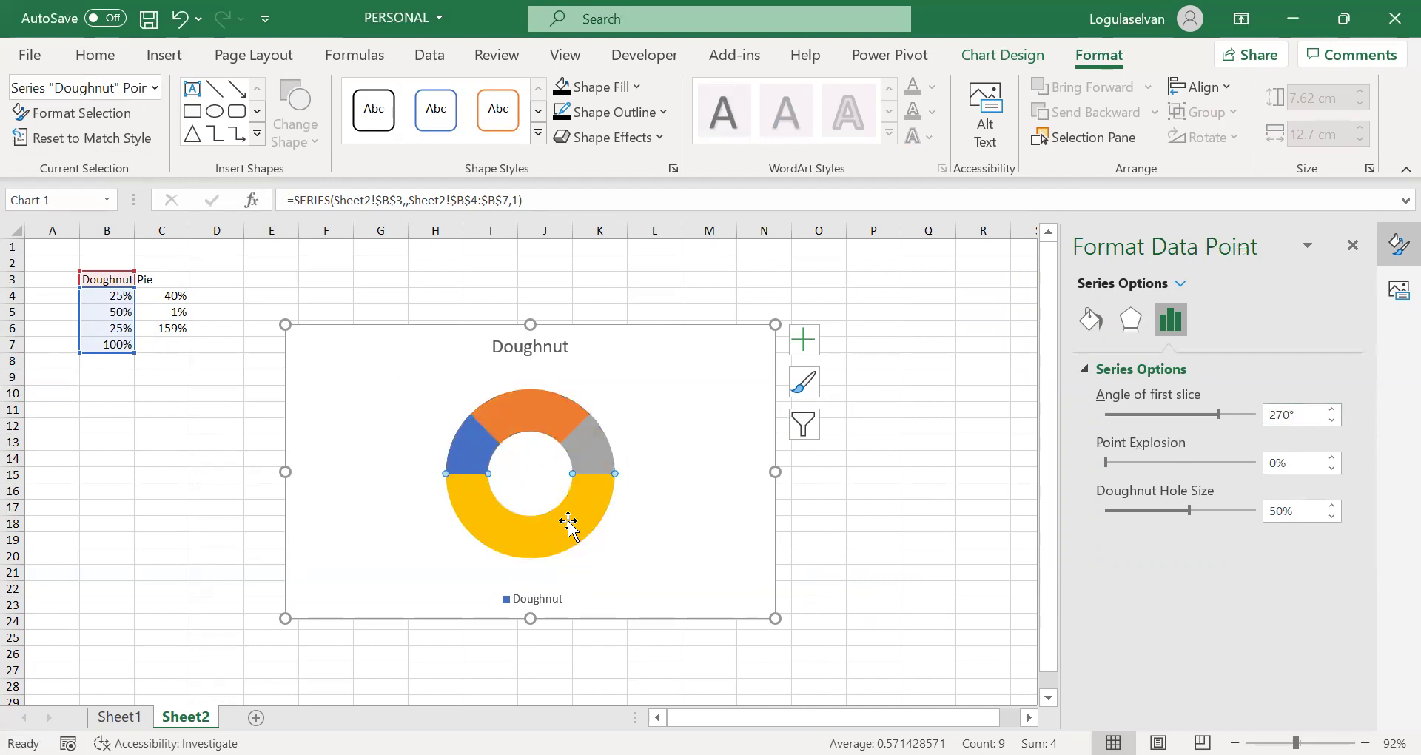
pyautogui.click(635, 87)
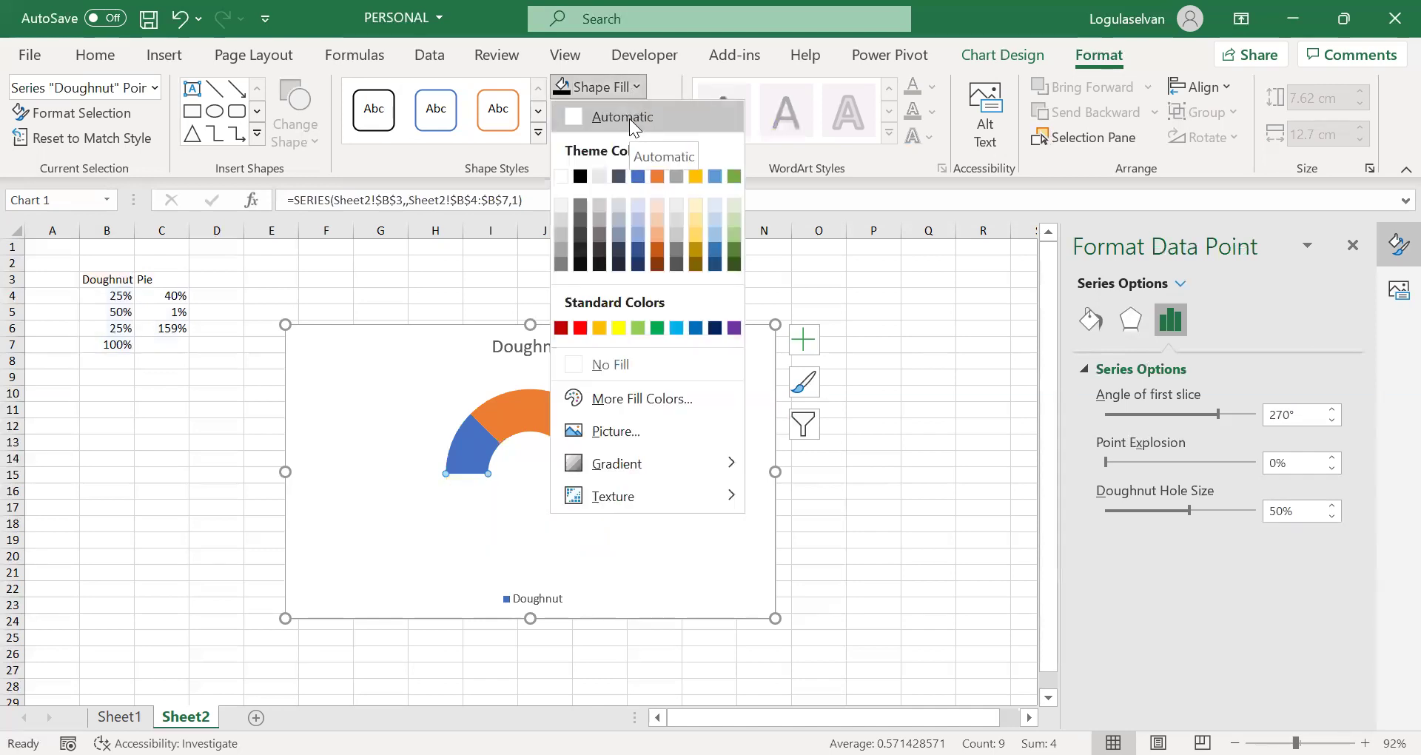
pyautogui.click(603, 364)
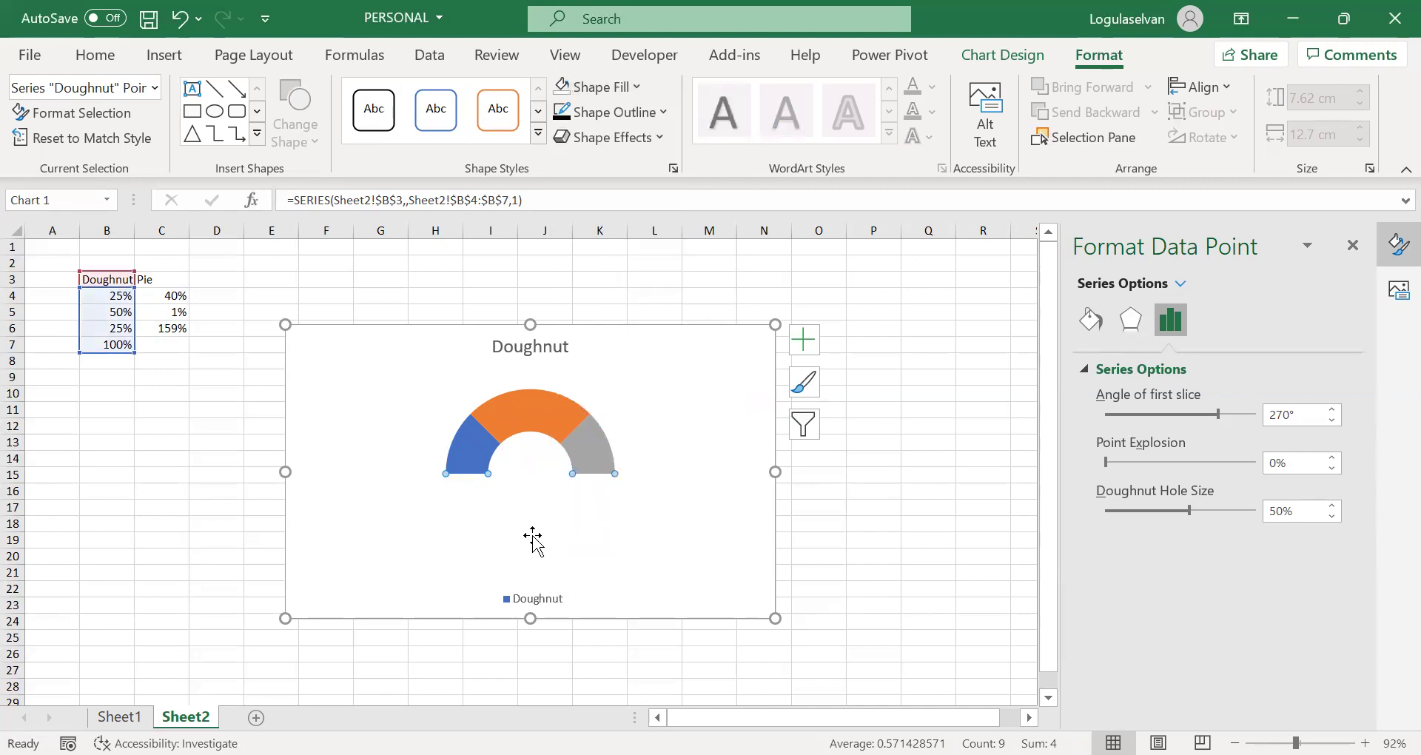
pyautogui.moveTo(575, 509)
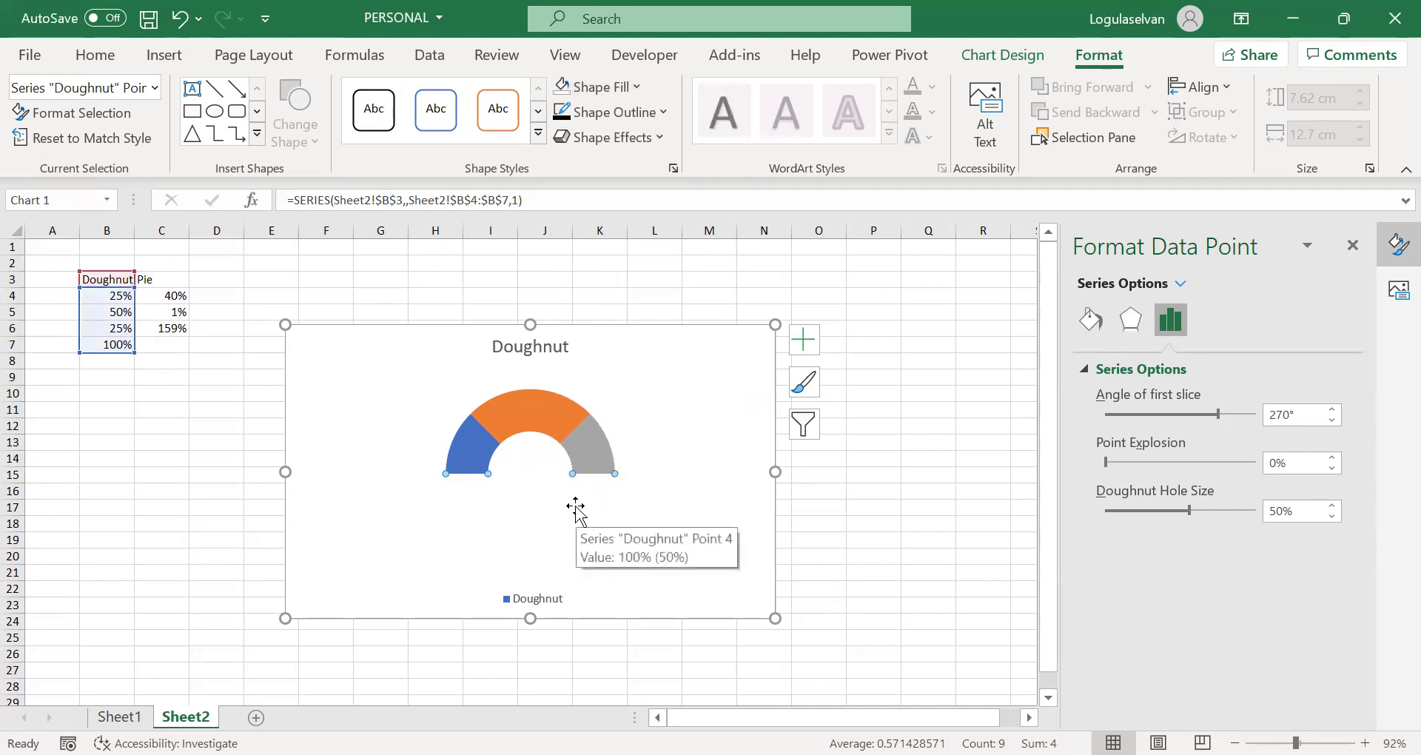
# - Fill the three slices of the doughnut's upper half red, yellow and light green from left to right
pyautogui.click(476, 450)
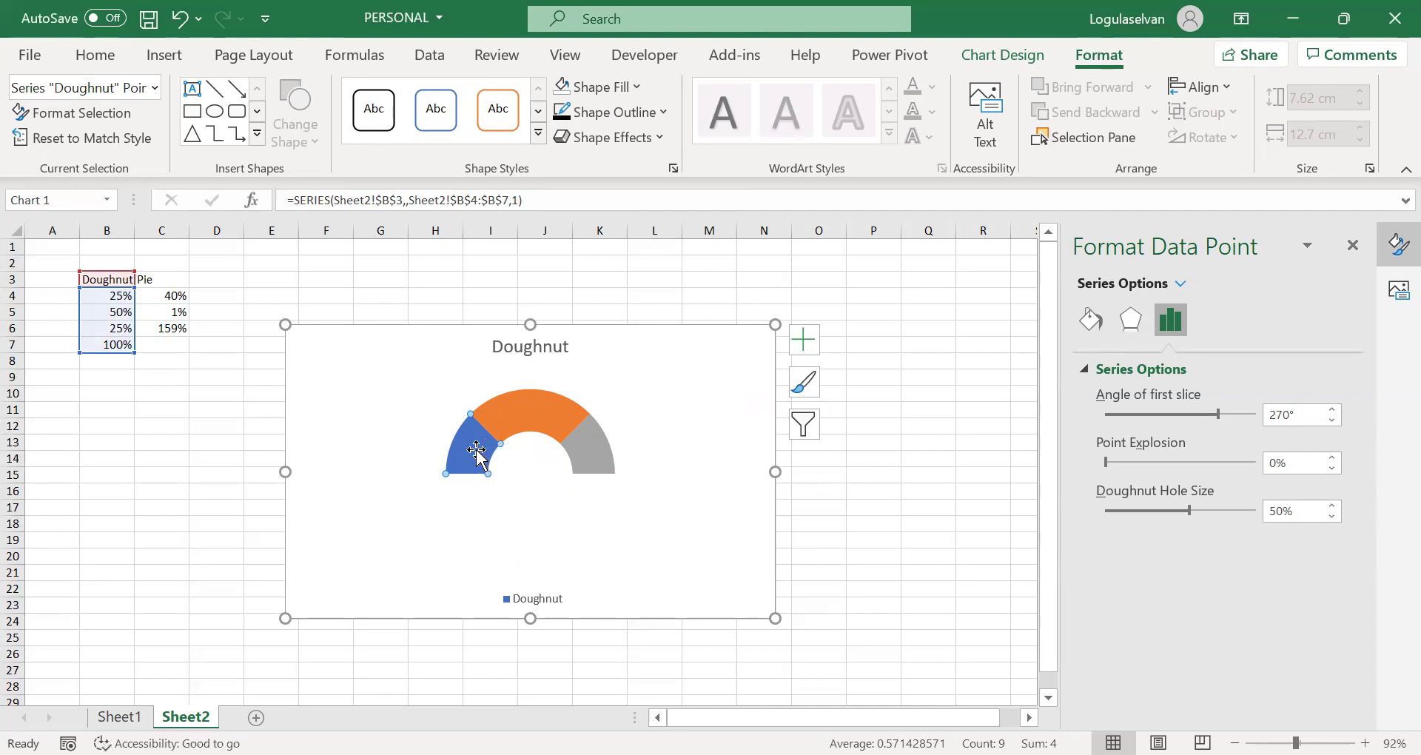
pyautogui.click(636, 87)
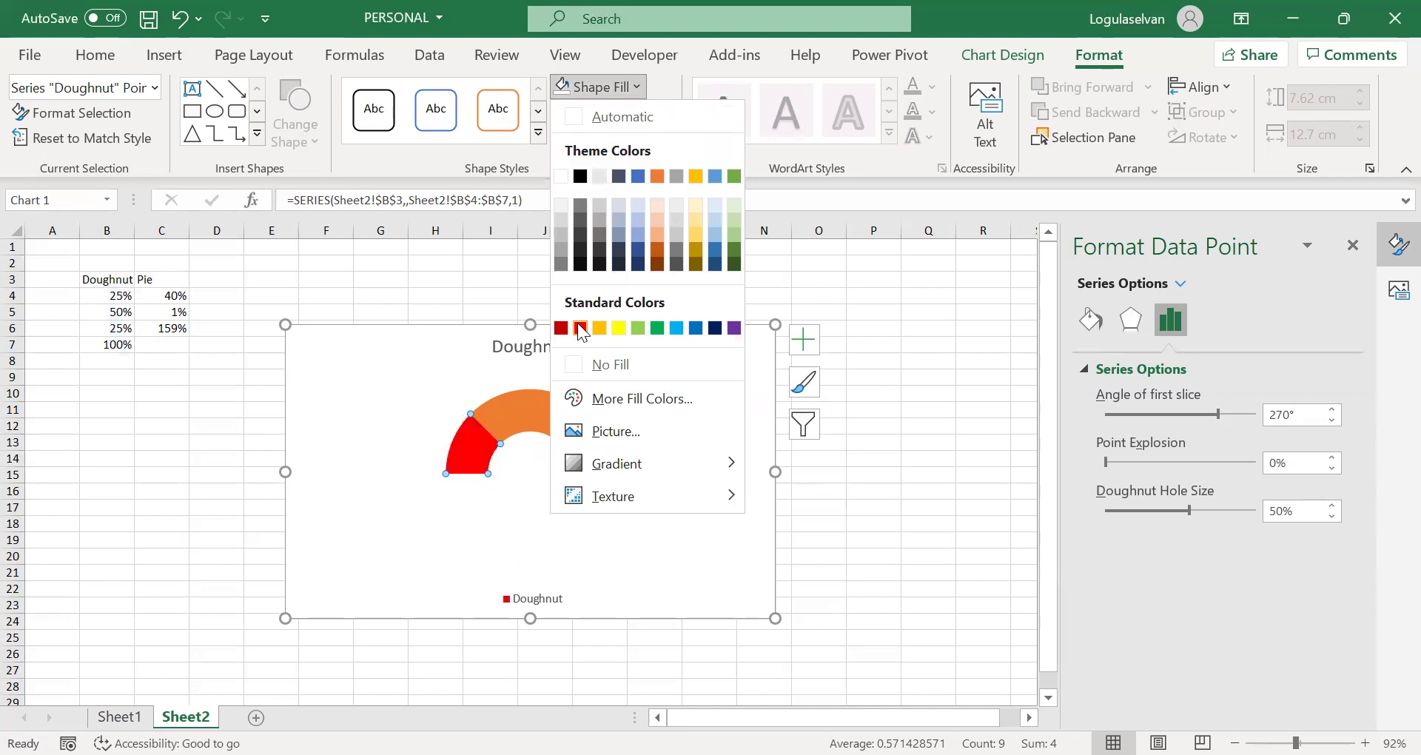
pyautogui.click(544, 423)
pyautogui.click(634, 87)
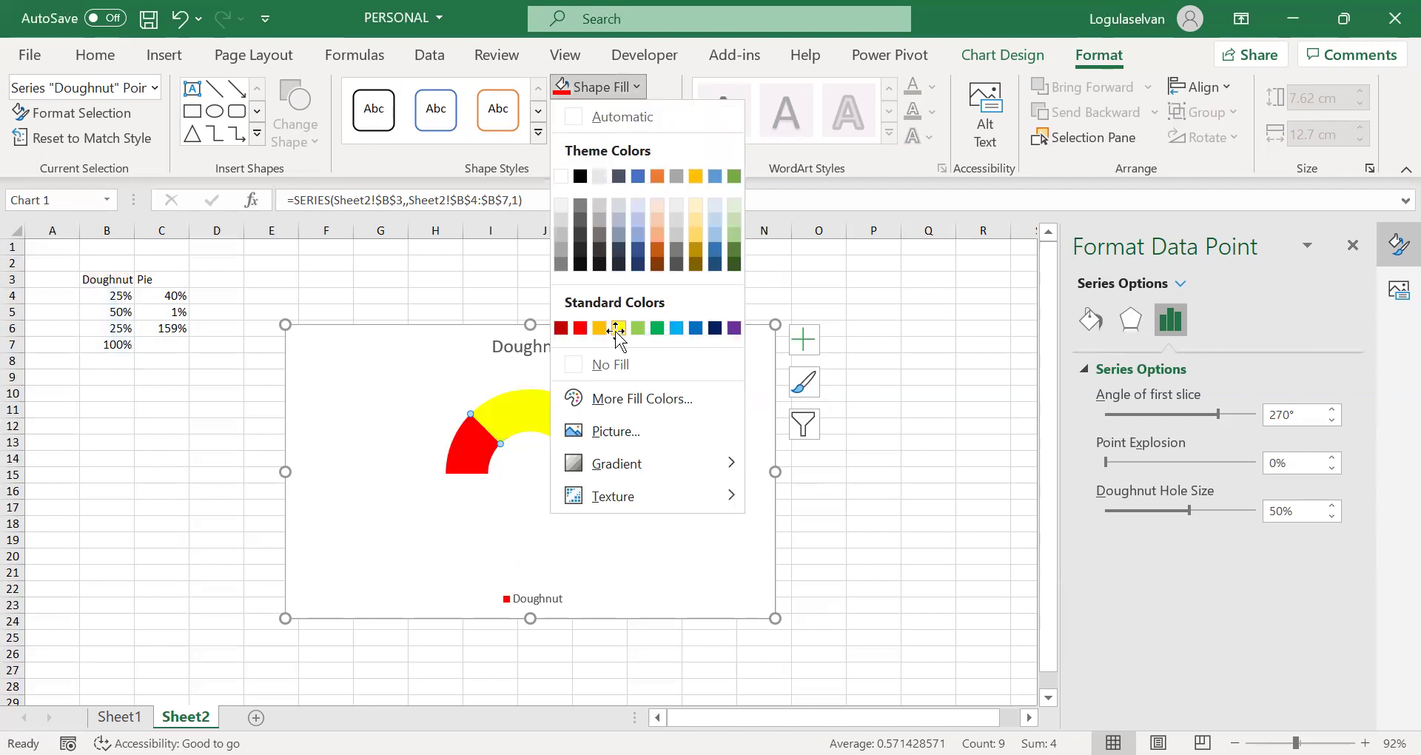
pyautogui.click(616, 331)
pyautogui.click(598, 448)
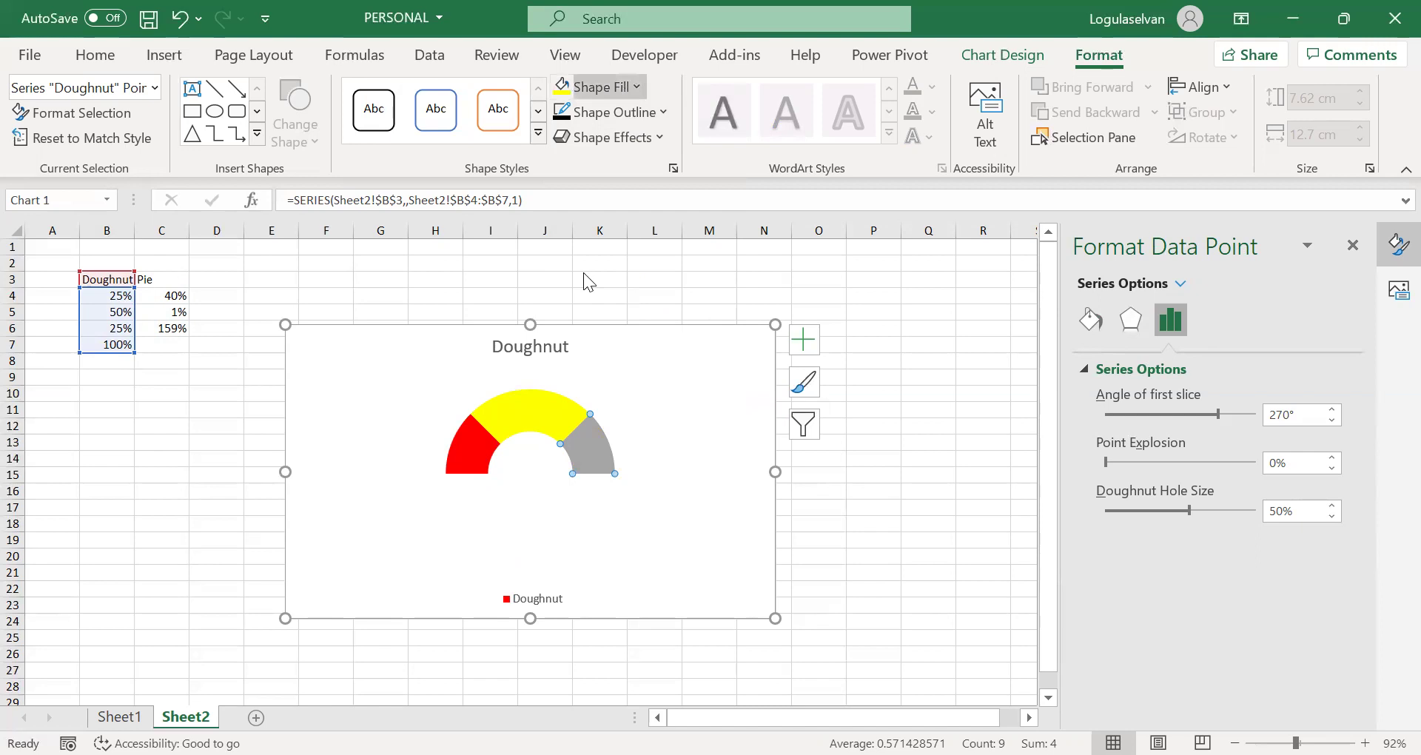
pyautogui.click(635, 87)
pyautogui.click(636, 329)
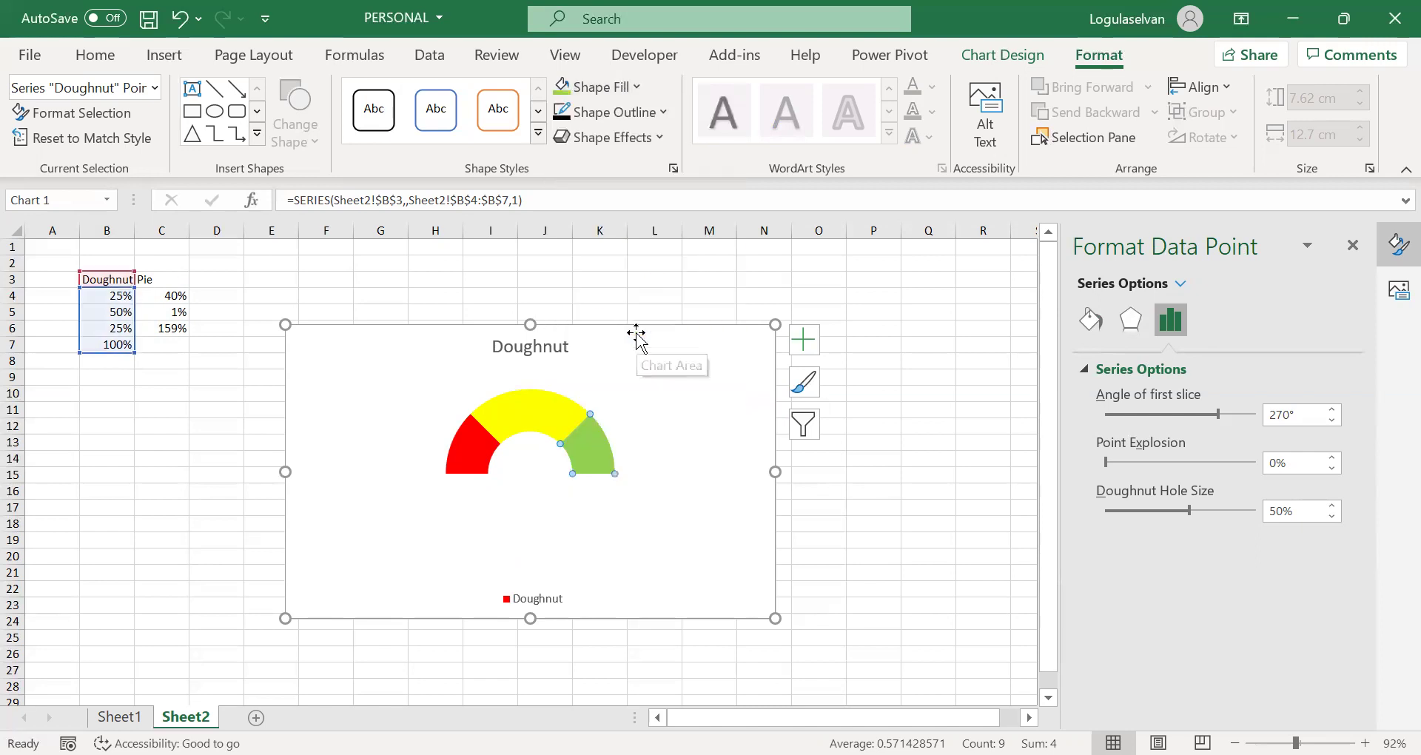
pyautogui.click(522, 492)
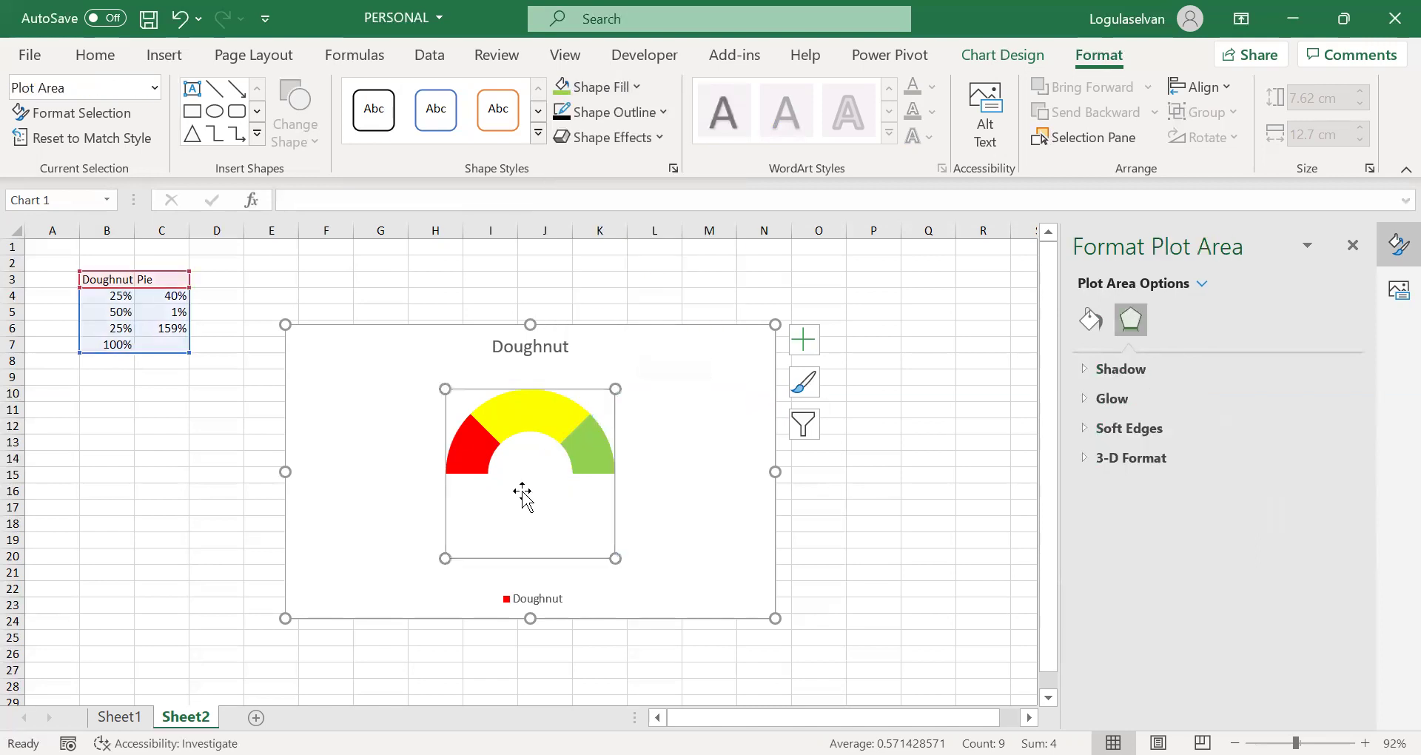
pyautogui.click(474, 453)
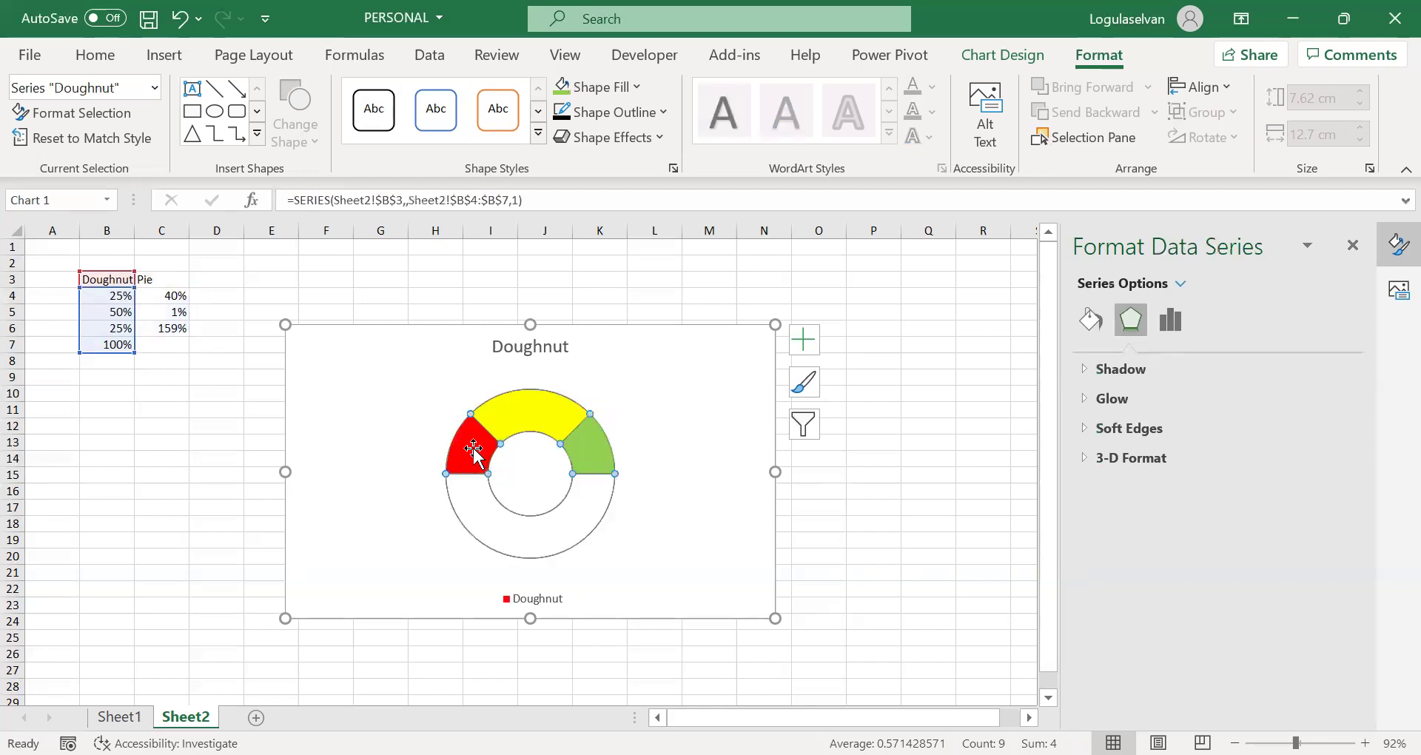
pyautogui.moveTo(478, 427)
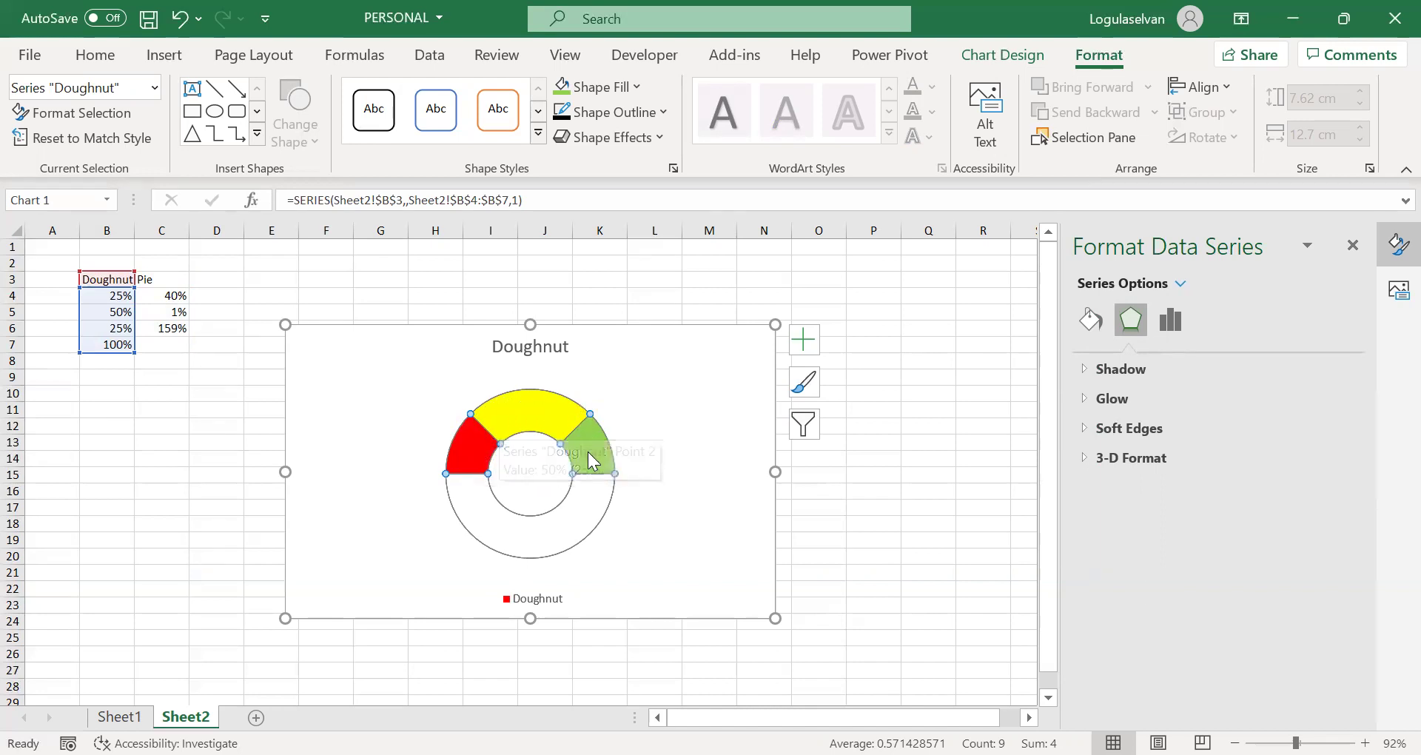
pyautogui.moveTo(594, 469)
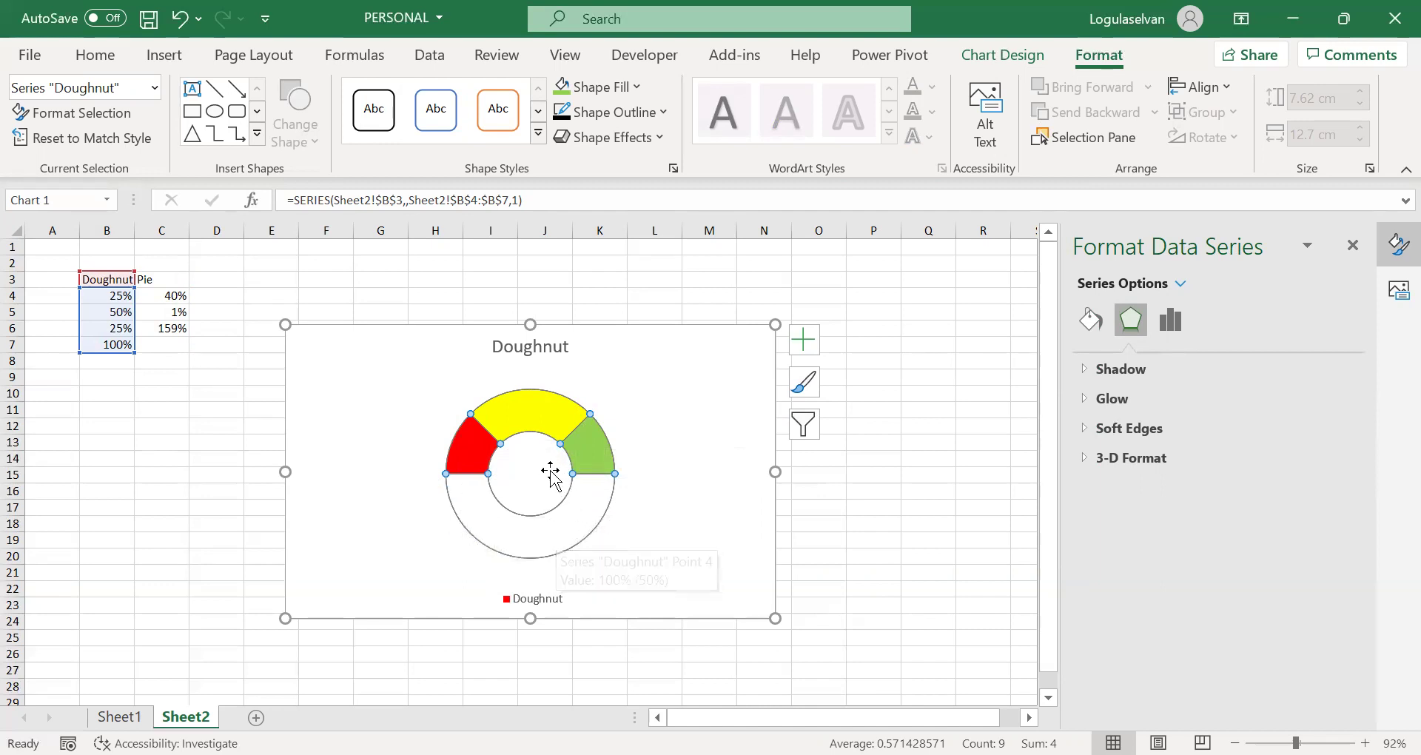
pyautogui.click(688, 482)
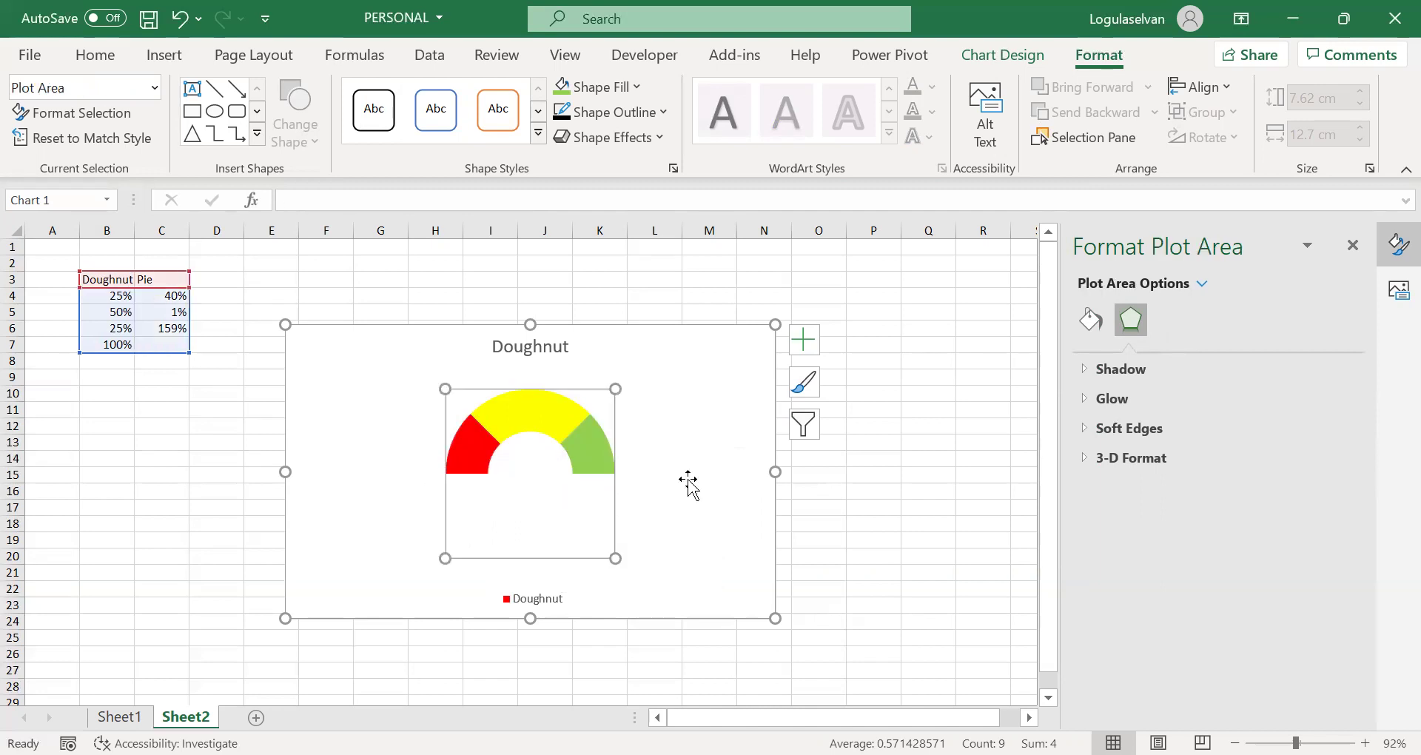
# - Restore all Doughnut and Pie categories through the chart filter so that both series are plotted
pyautogui.click(804, 425)
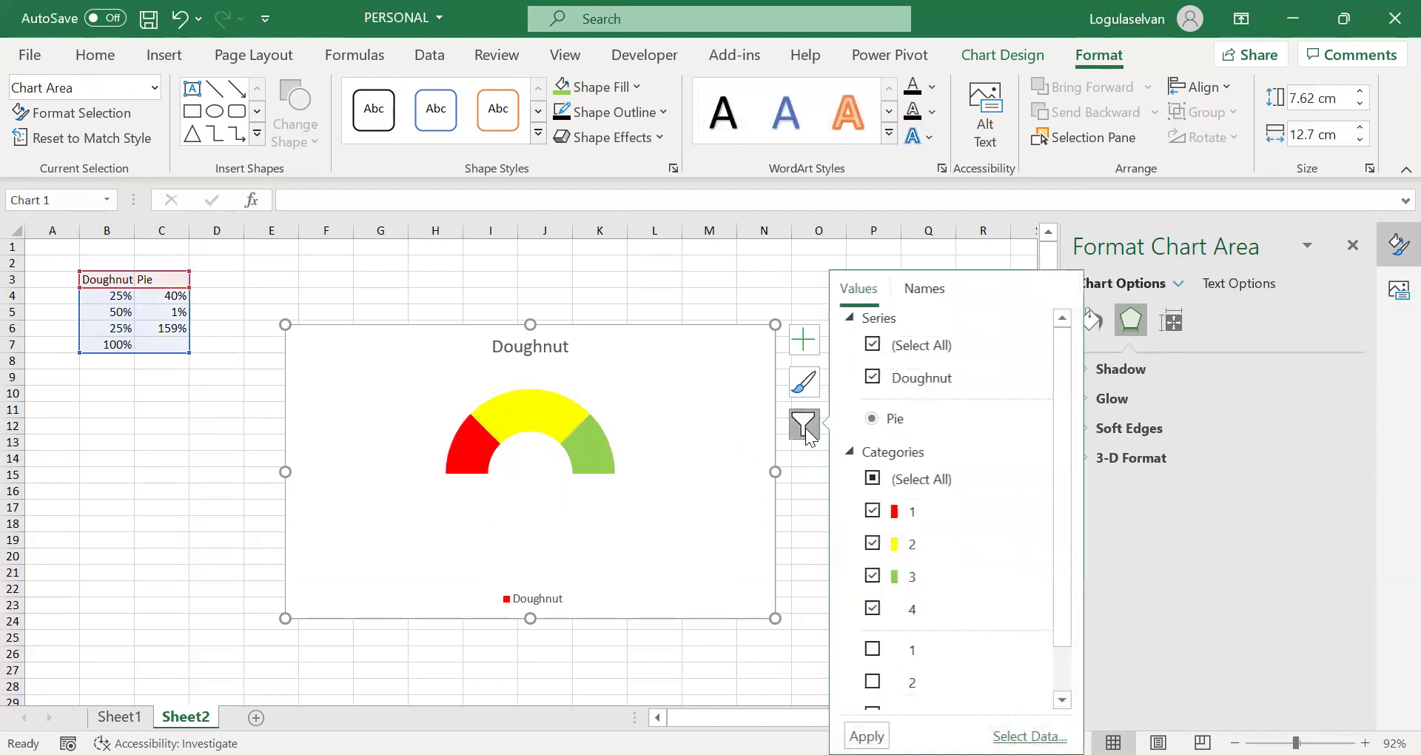
pyautogui.click(873, 479)
pyautogui.click(872, 480)
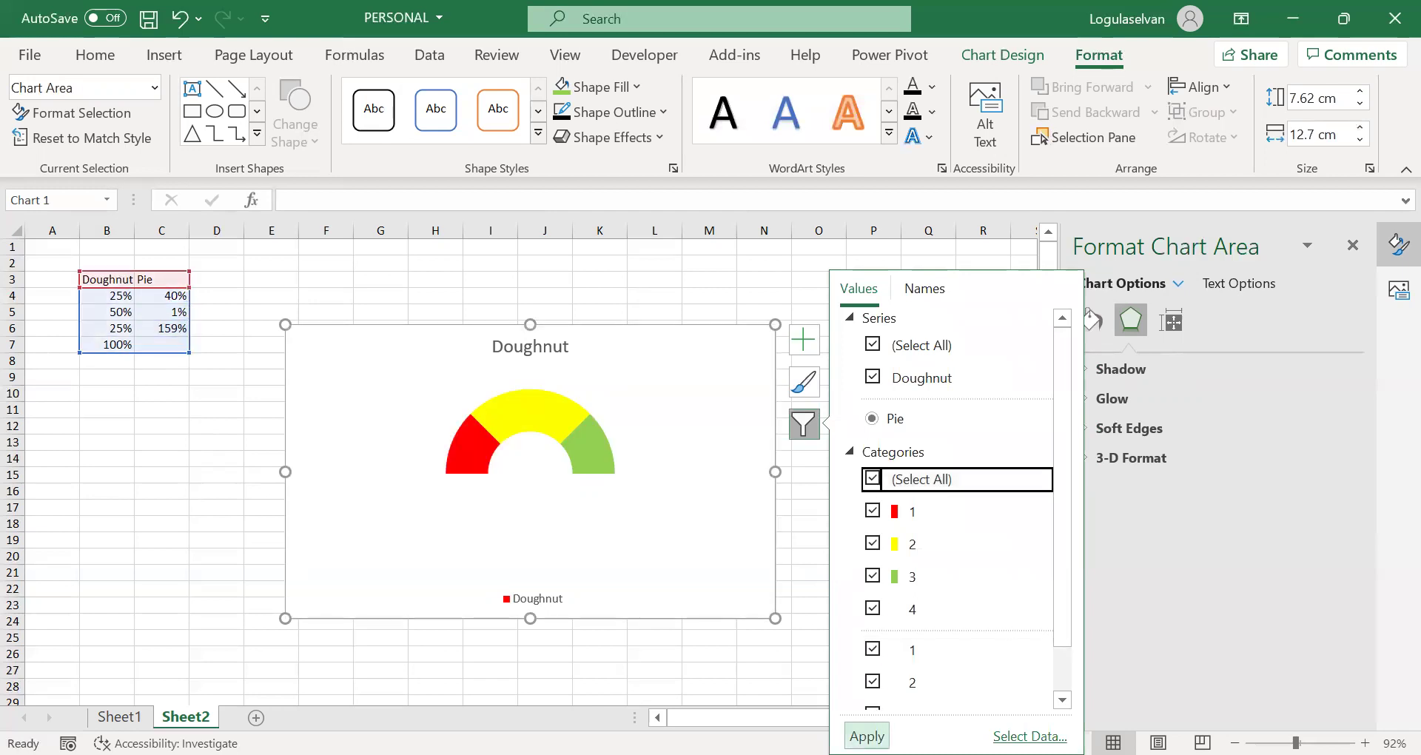
pyautogui.click(867, 736)
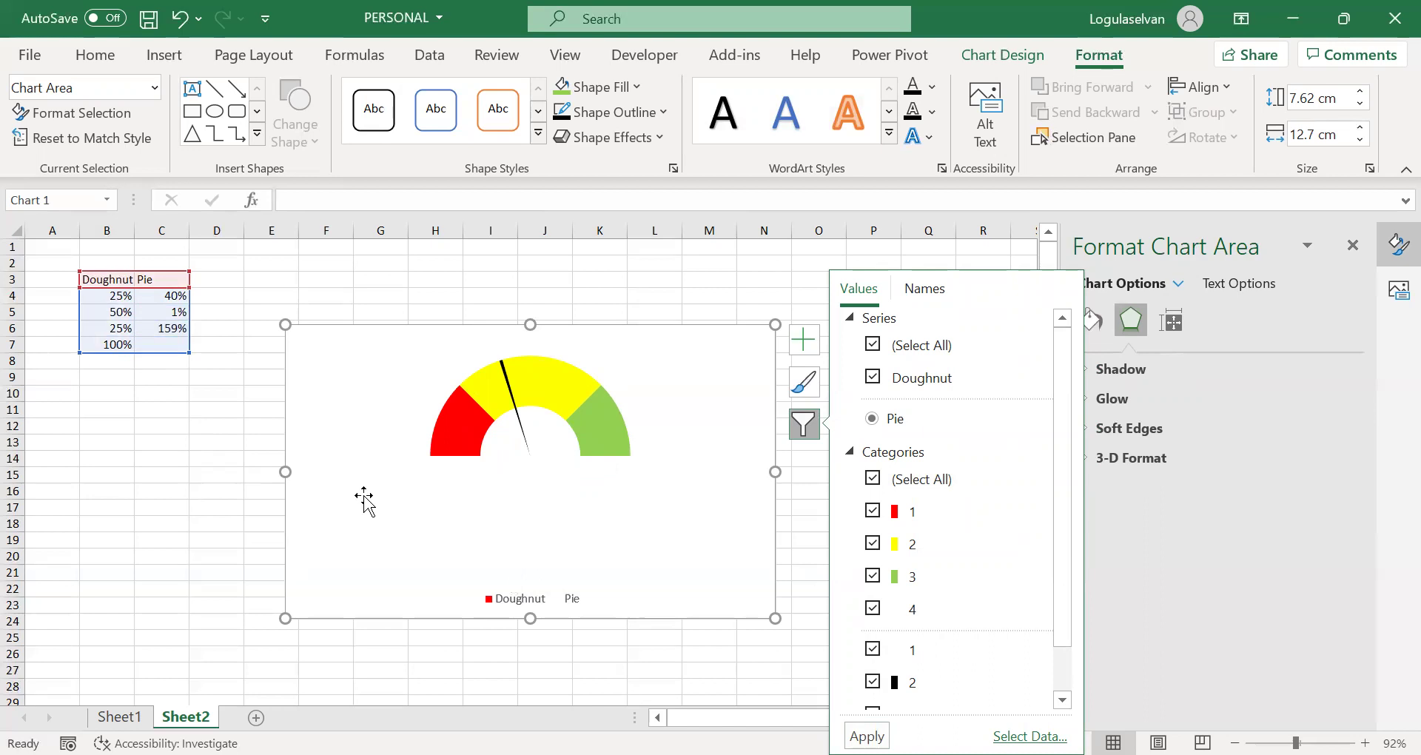
# - Delete the chart legend and enlarge the plot area slightly within the chart
pyautogui.click(536, 605)
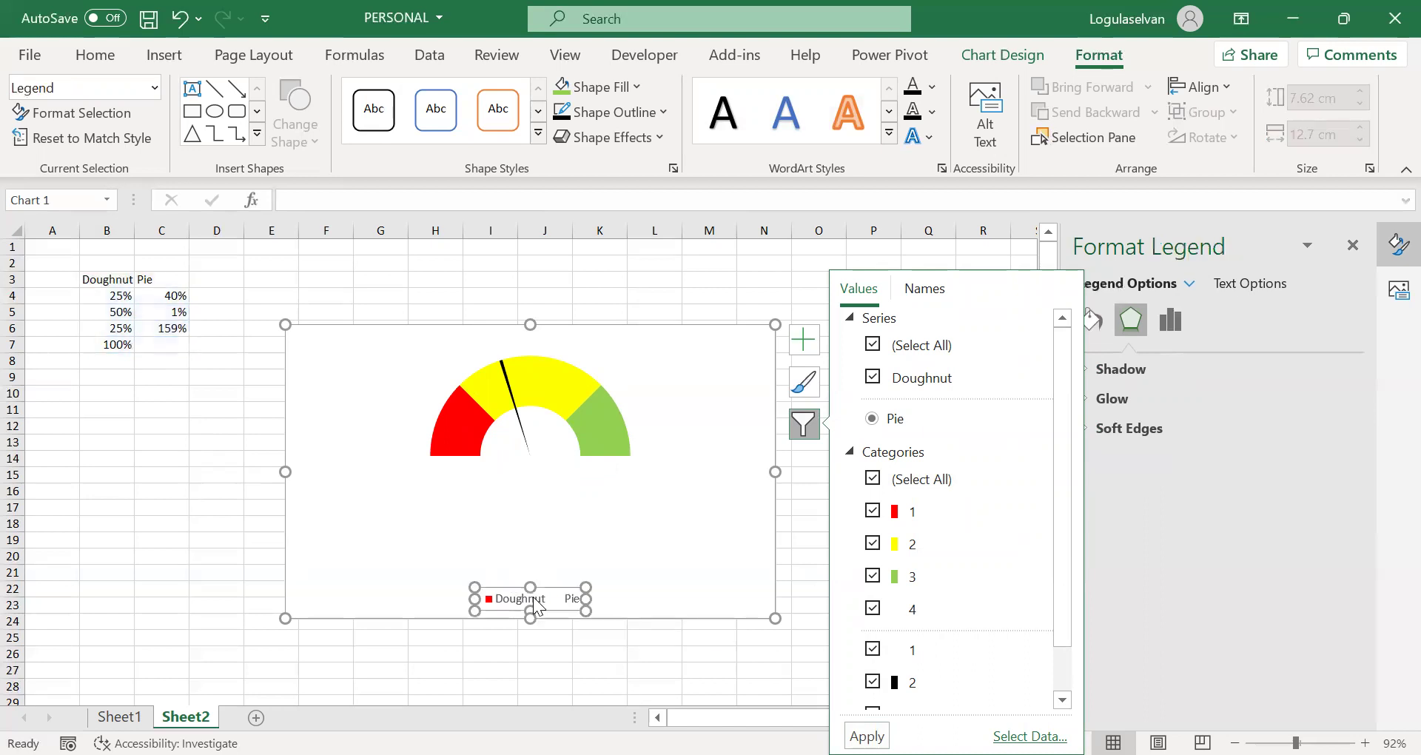
pyautogui.press('Delete')
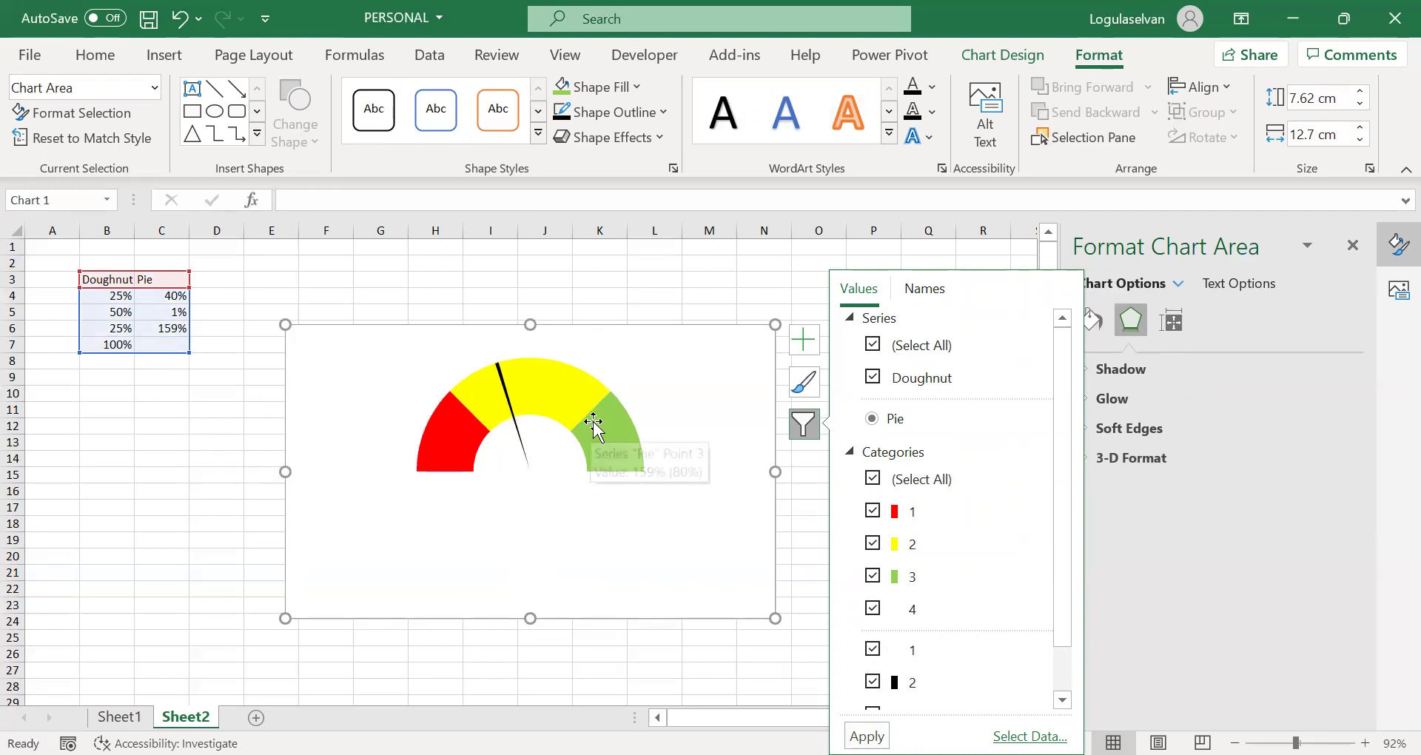
pyautogui.click(607, 374)
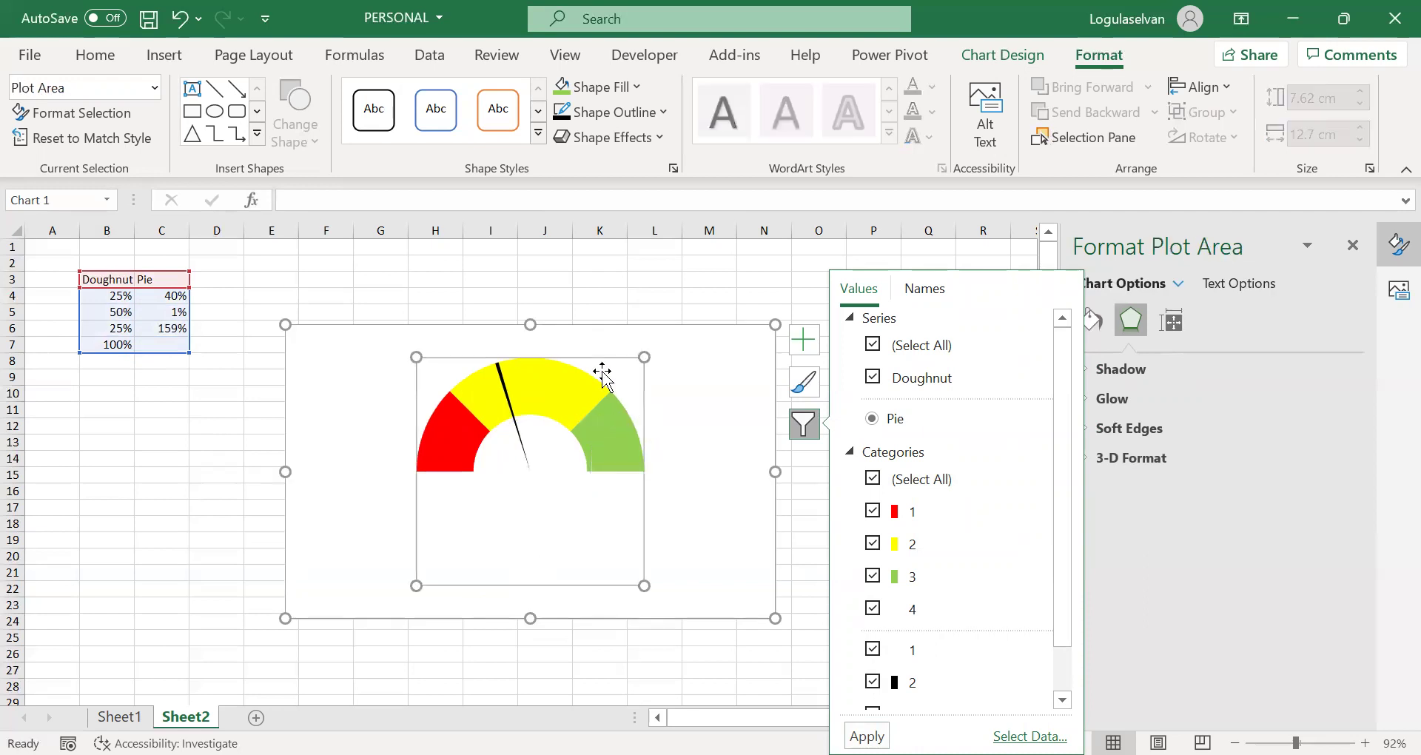
pyautogui.moveTo(641, 585); pyautogui.dragTo(651, 607)
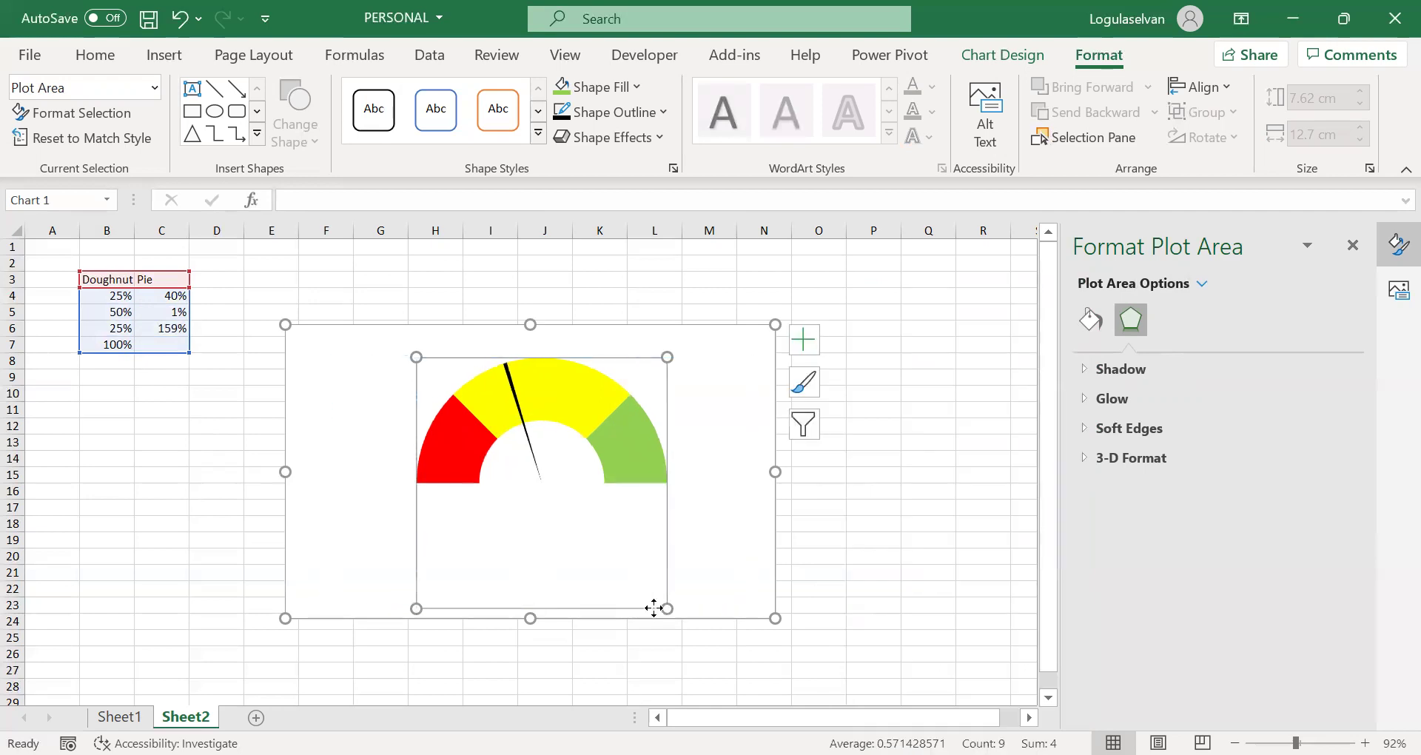
pyautogui.click(371, 433)
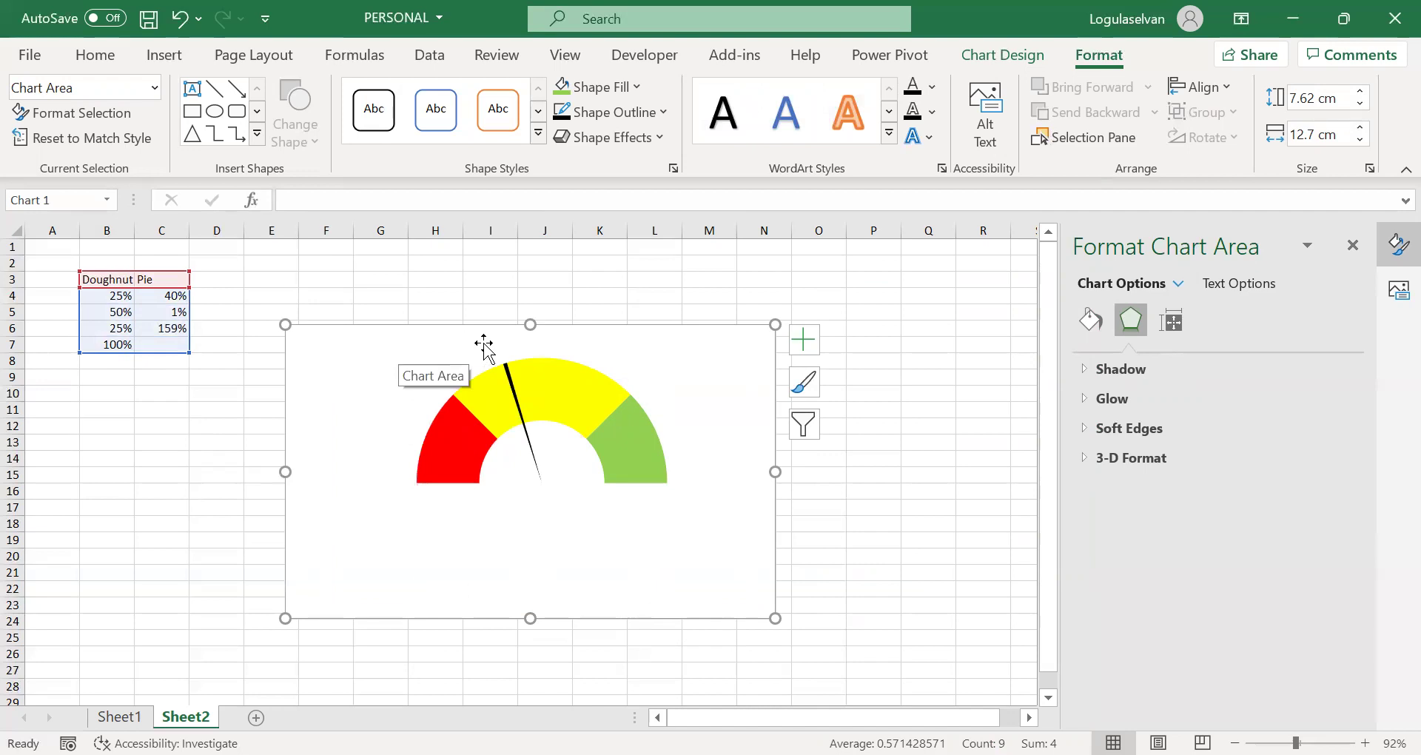
# - Add a chart title above the chart
pyautogui.click(1015, 56)
pyautogui.click(61, 141)
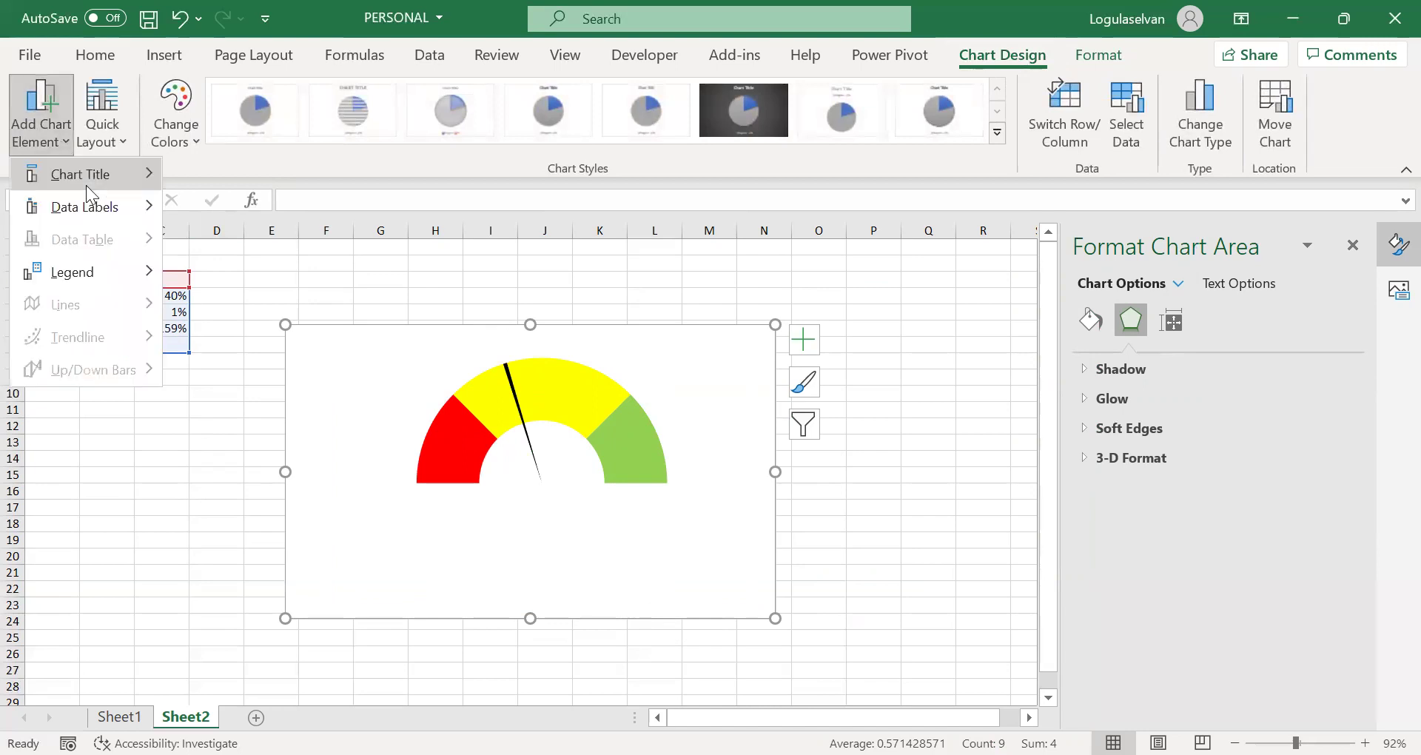
pyautogui.moveTo(86, 185)
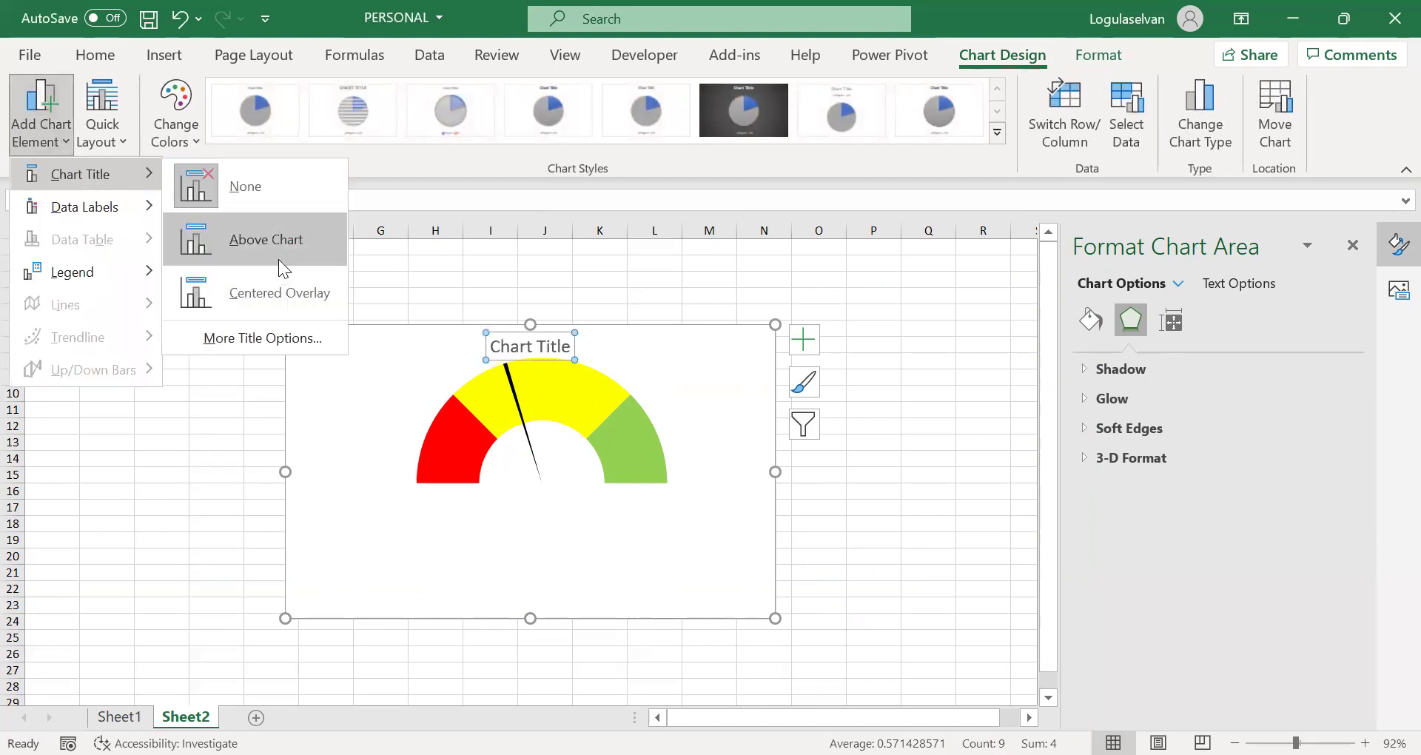
pyautogui.click(279, 259)
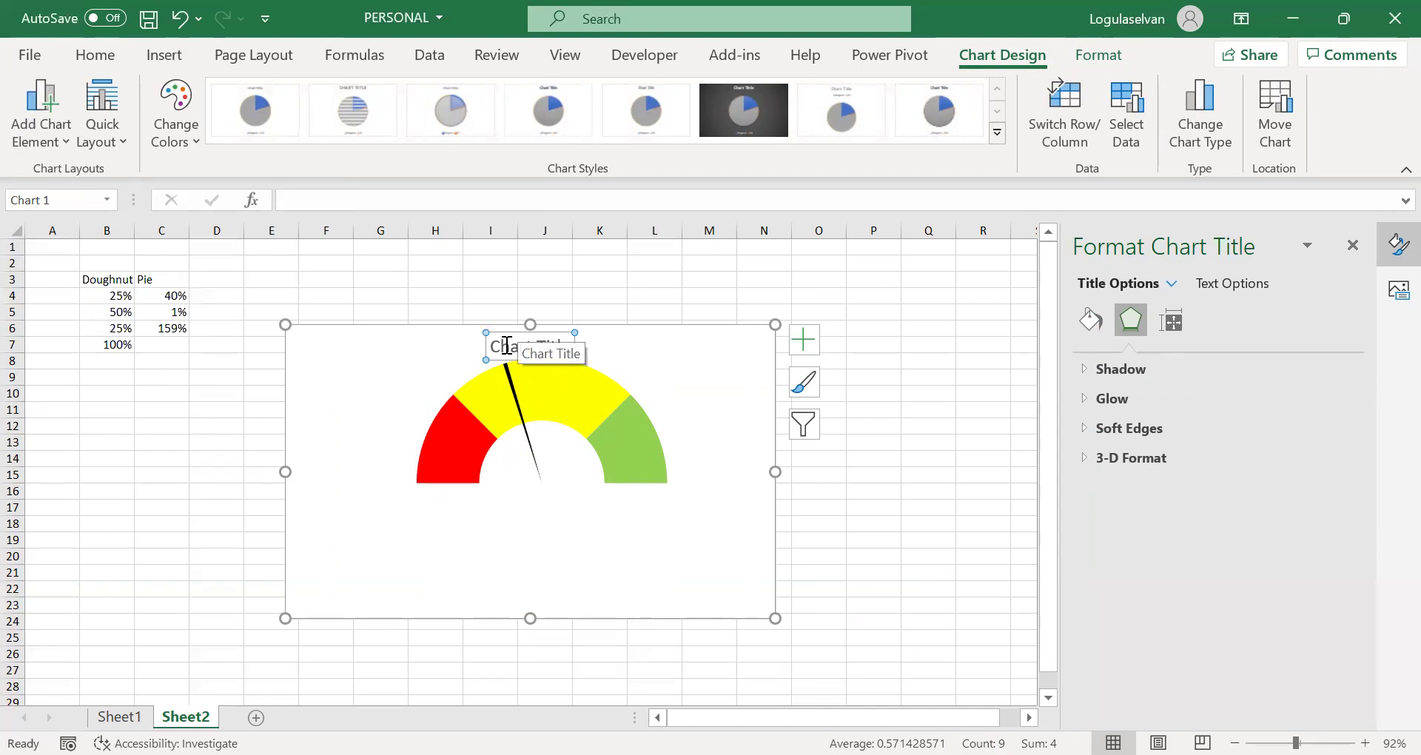
# - Replace the placeholder chart title text with "Project Status"
pyautogui.tripleClick(508, 348)
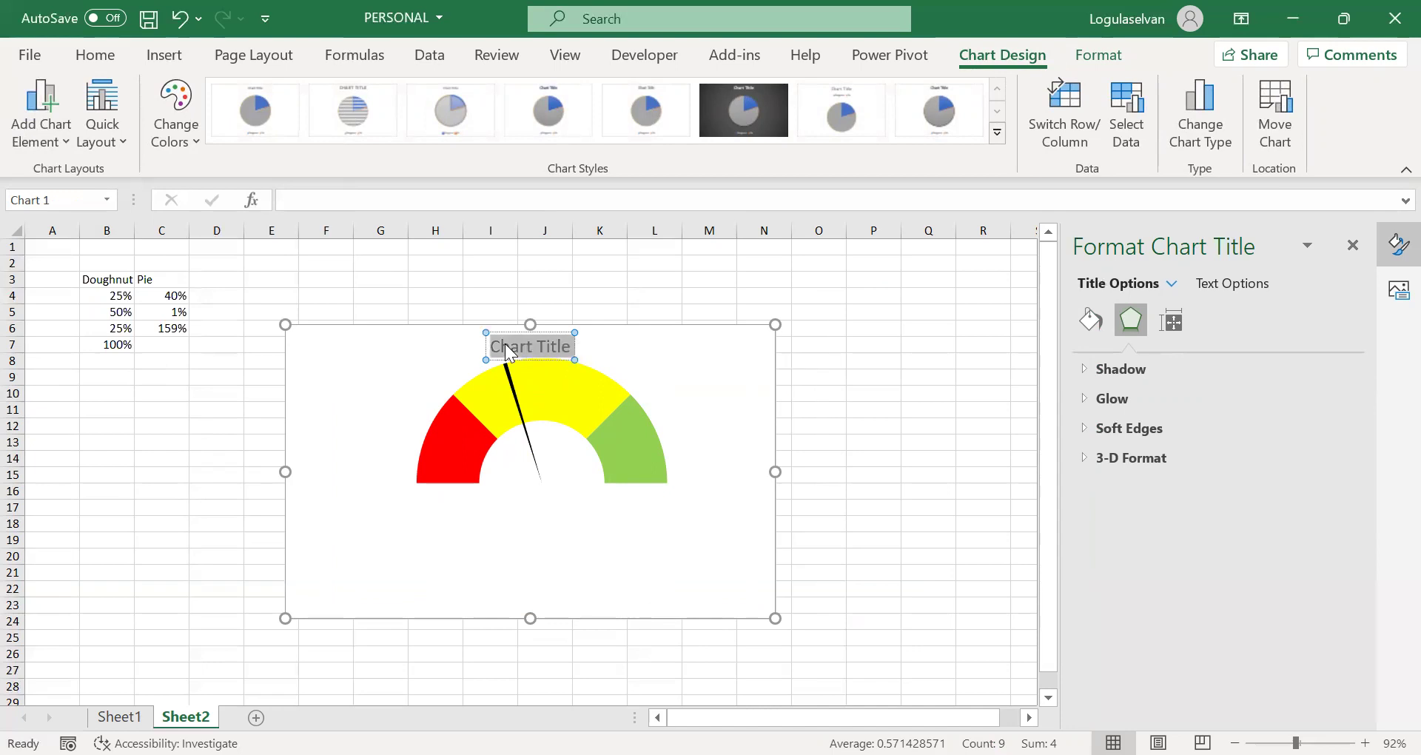
pyautogui.write('Project')
pyautogui.write(' Com')
pyautogui.press('BackSpace')
pyautogui.press('BackSpace')
pyautogui.press('BackSpace')
pyautogui.press('BackSpace')
pyautogui.write('Status')
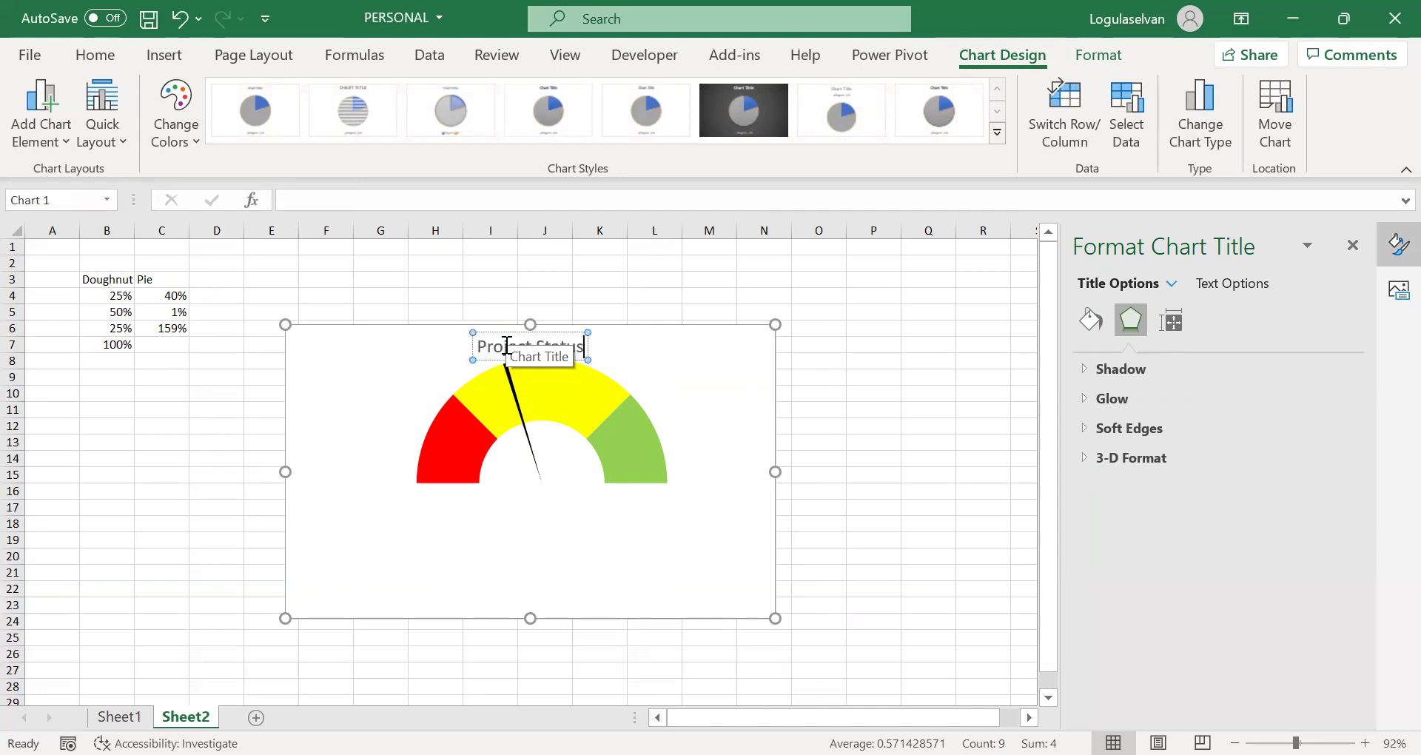
pyautogui.click(703, 394)
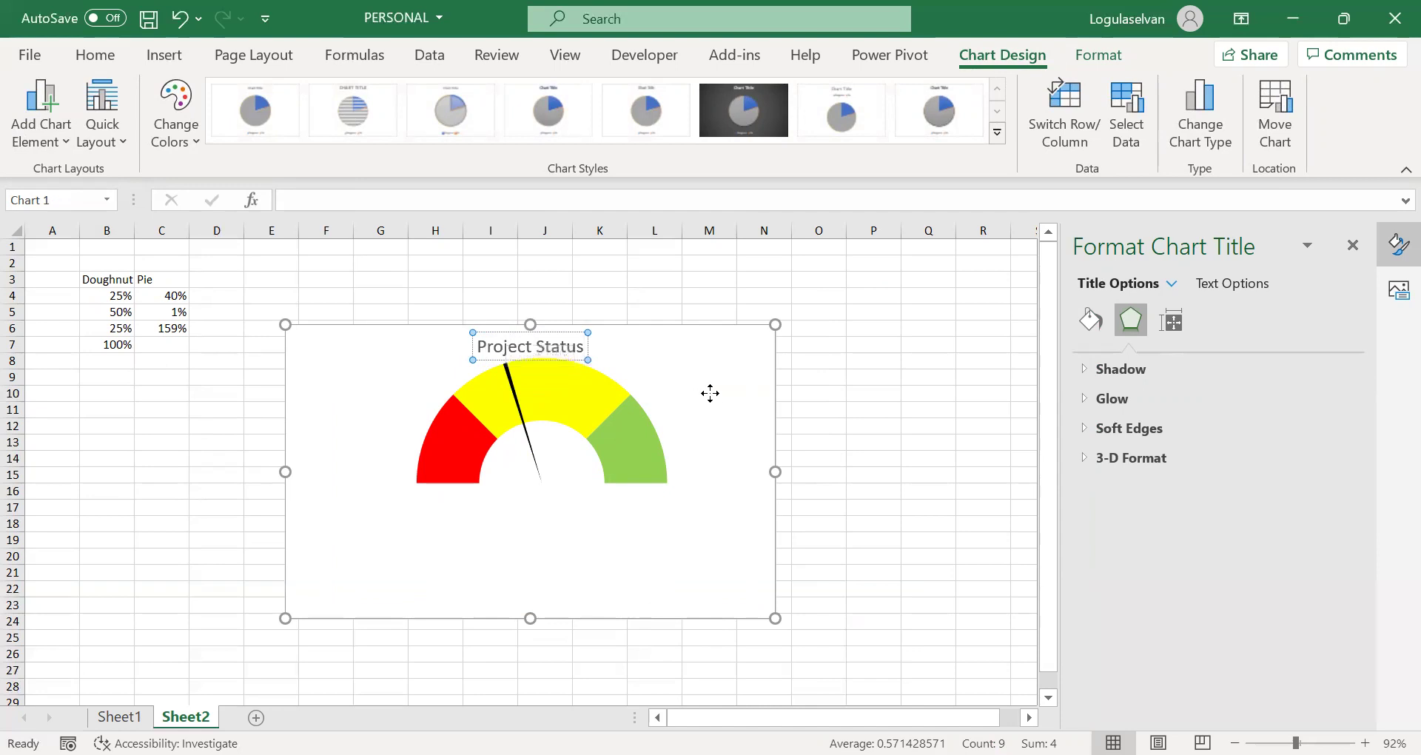
# - Shrink the plot area slightly from its upper right corner to leave more room below the chart title
pyautogui.click(596, 390)
pyautogui.click(631, 376)
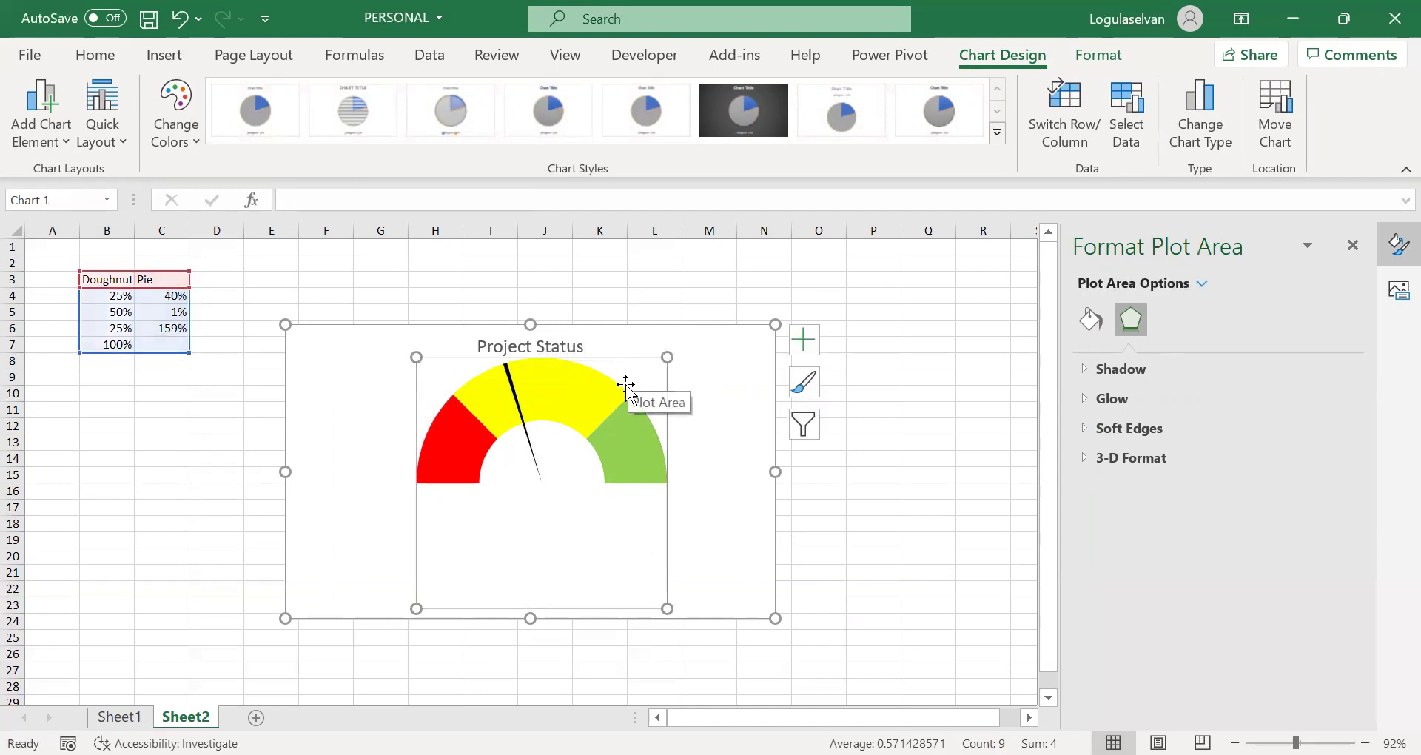
pyautogui.moveTo(667, 353); pyautogui.dragTo(663, 365)
# - Shift the "Project Status" title slightly right to centre it over the gauge and make it bold
pyautogui.click(569, 349)
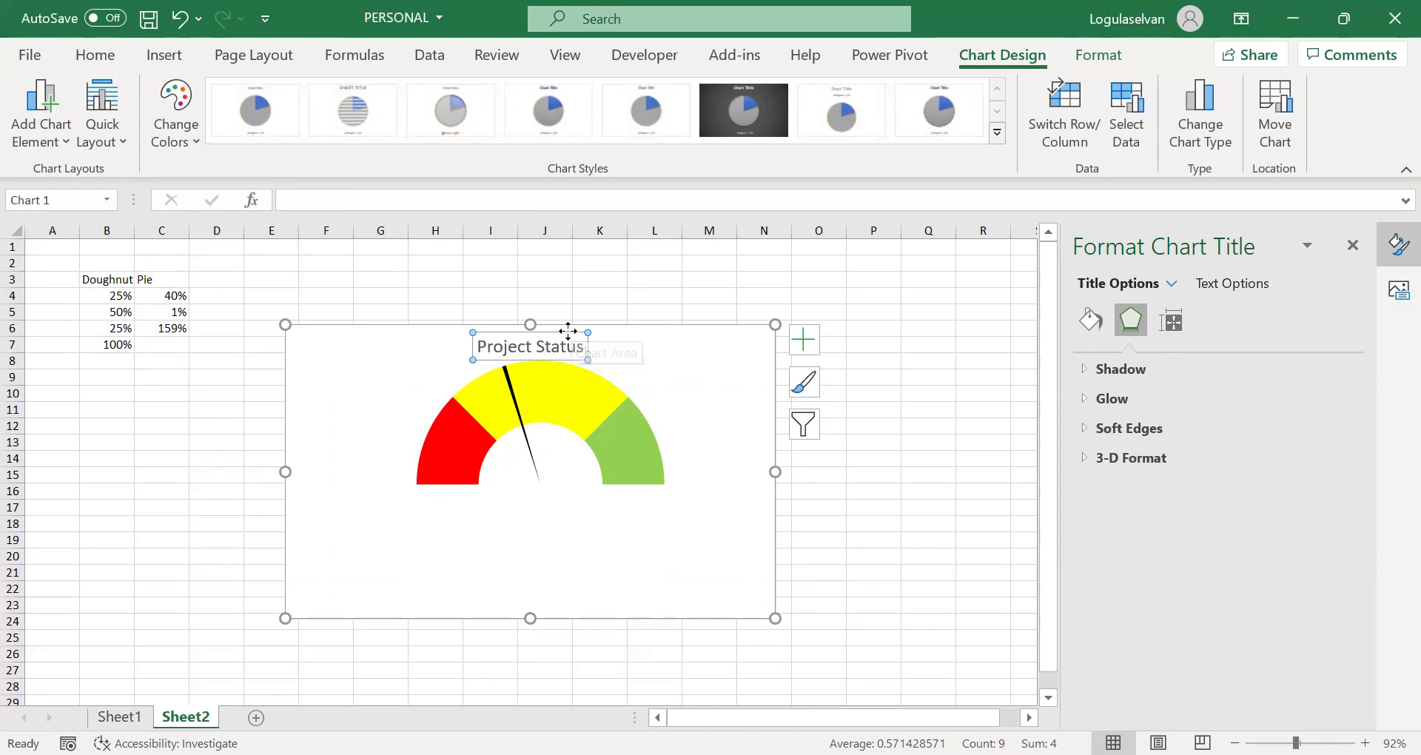
pyautogui.moveTo(569, 331); pyautogui.dragTo(580, 331)
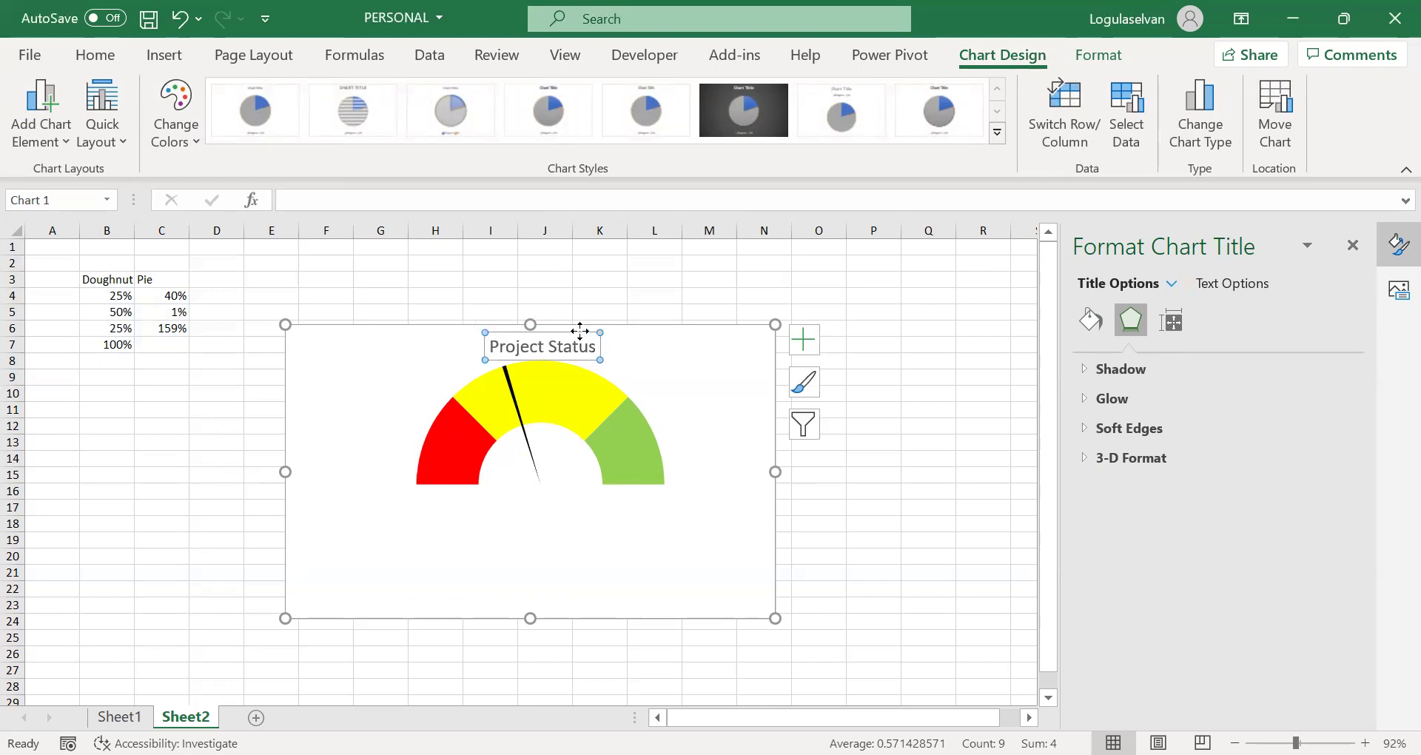
pyautogui.click(339, 455)
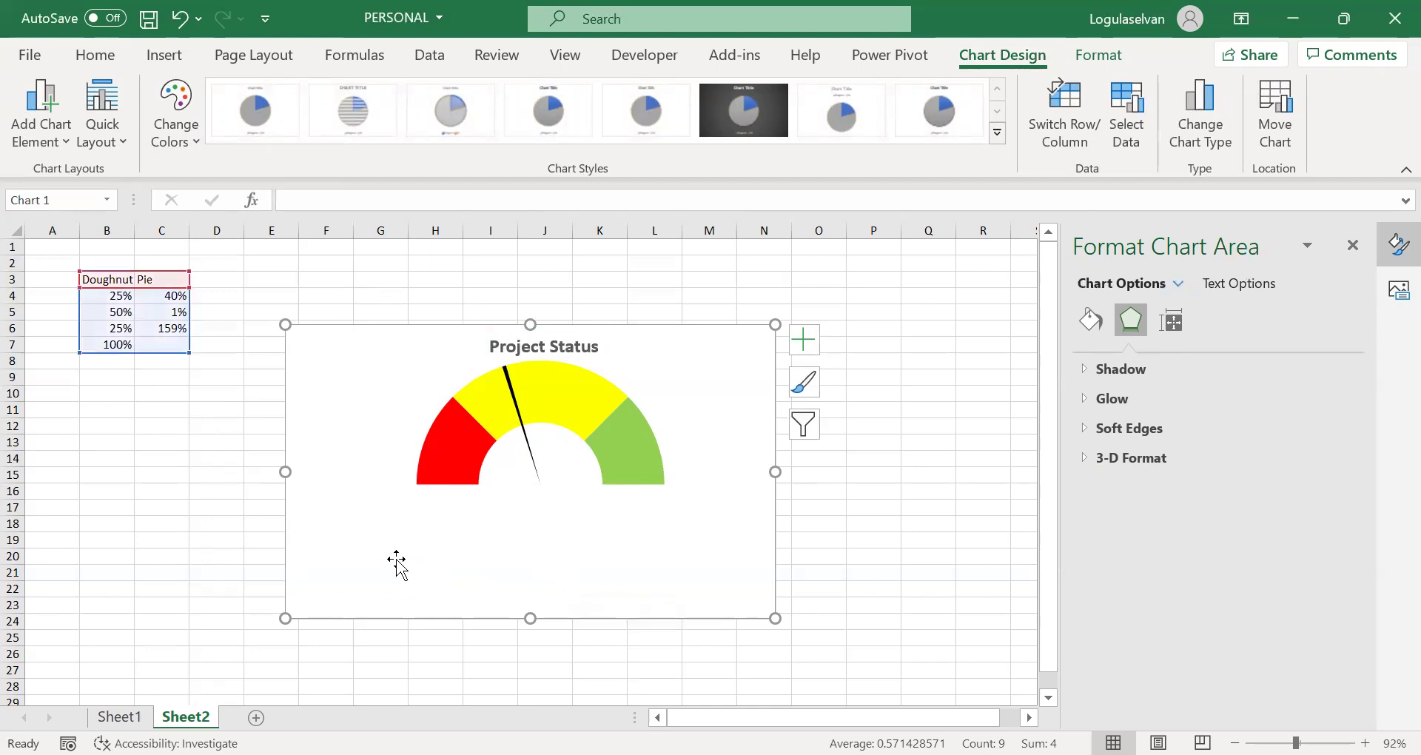
# - Hide the helper data in B3:B7 and C5:C6 by giving it a white font colour
pyautogui.click(117, 281)
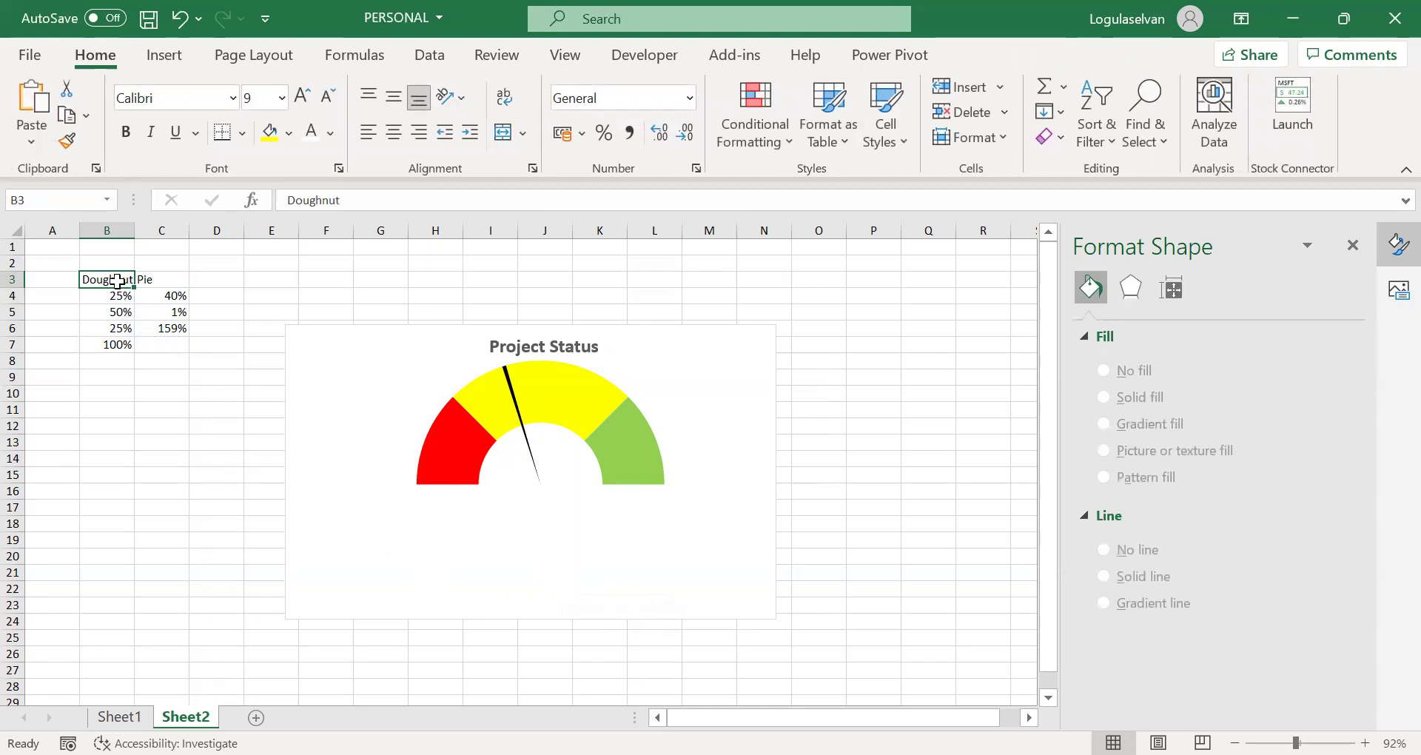
pyautogui.moveTo(117, 281); pyautogui.dragTo(111, 344)
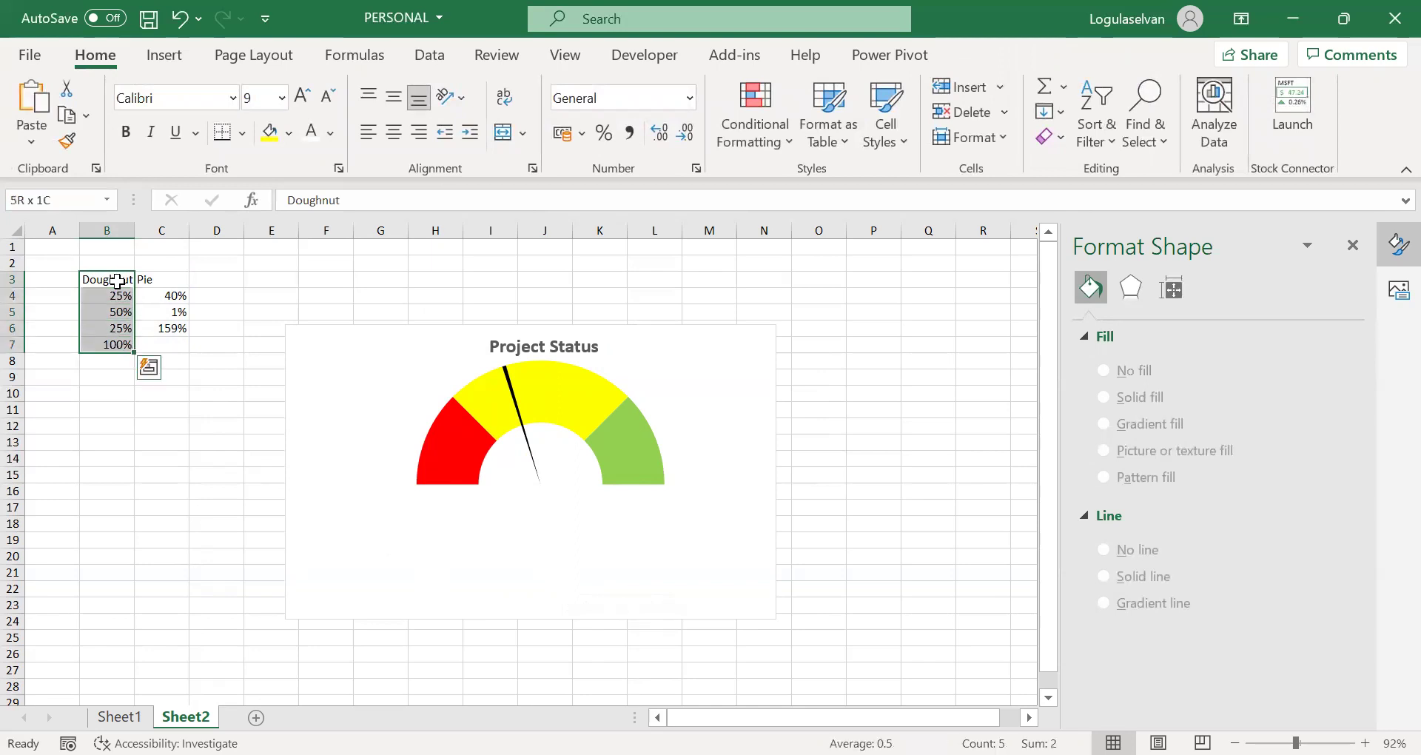
pyautogui.click(314, 135)
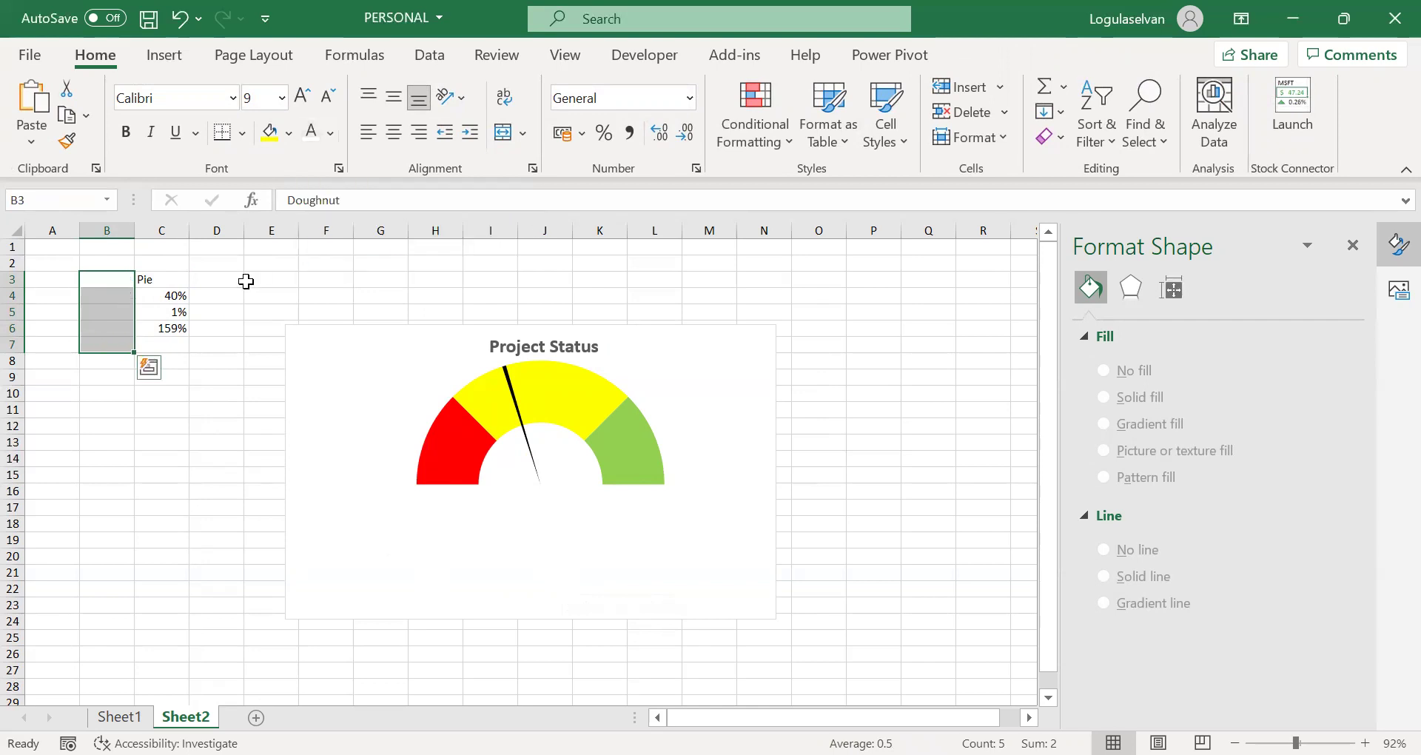
pyautogui.click(172, 311)
pyautogui.moveTo(172, 311); pyautogui.dragTo(172, 328)
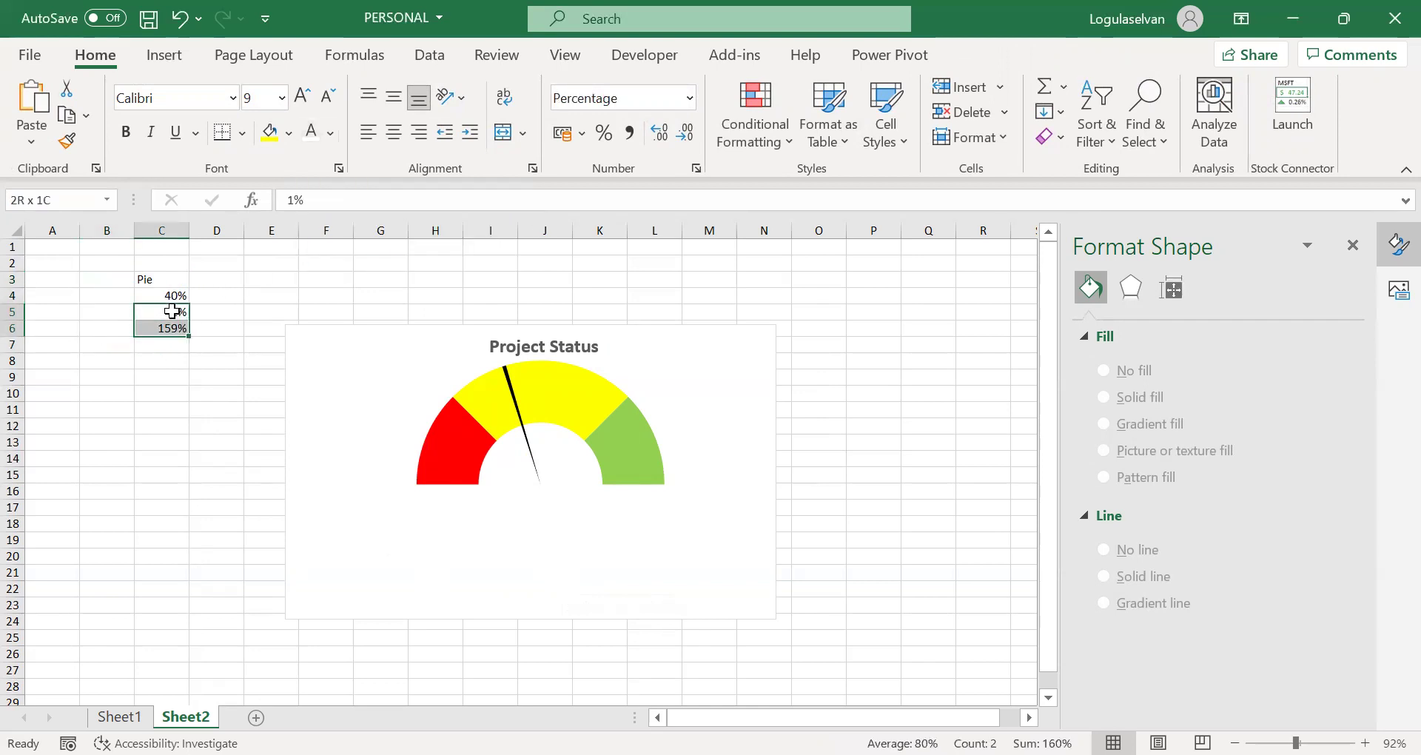
pyautogui.click(314, 135)
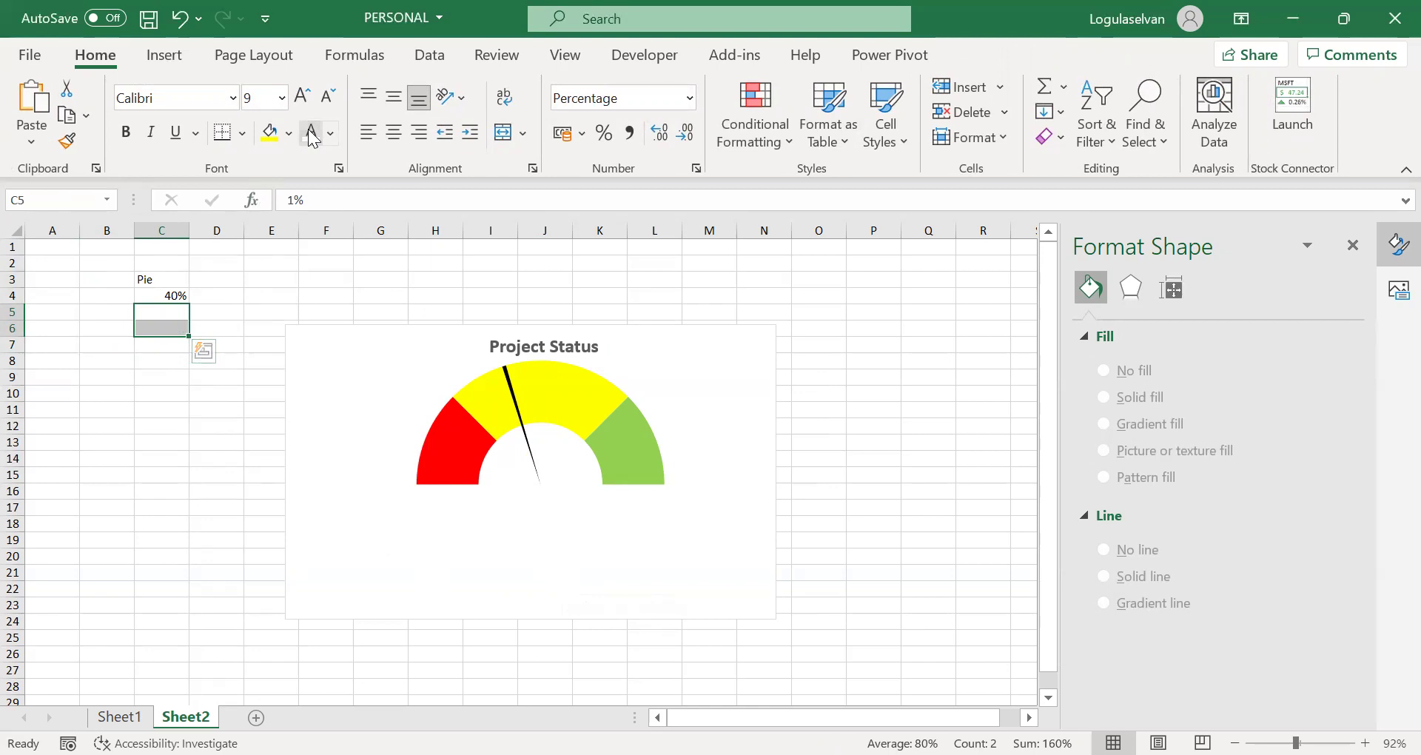
# - Test the needle by setting the percentage in C4 to 55% and then to 150%
pyautogui.click(174, 295)
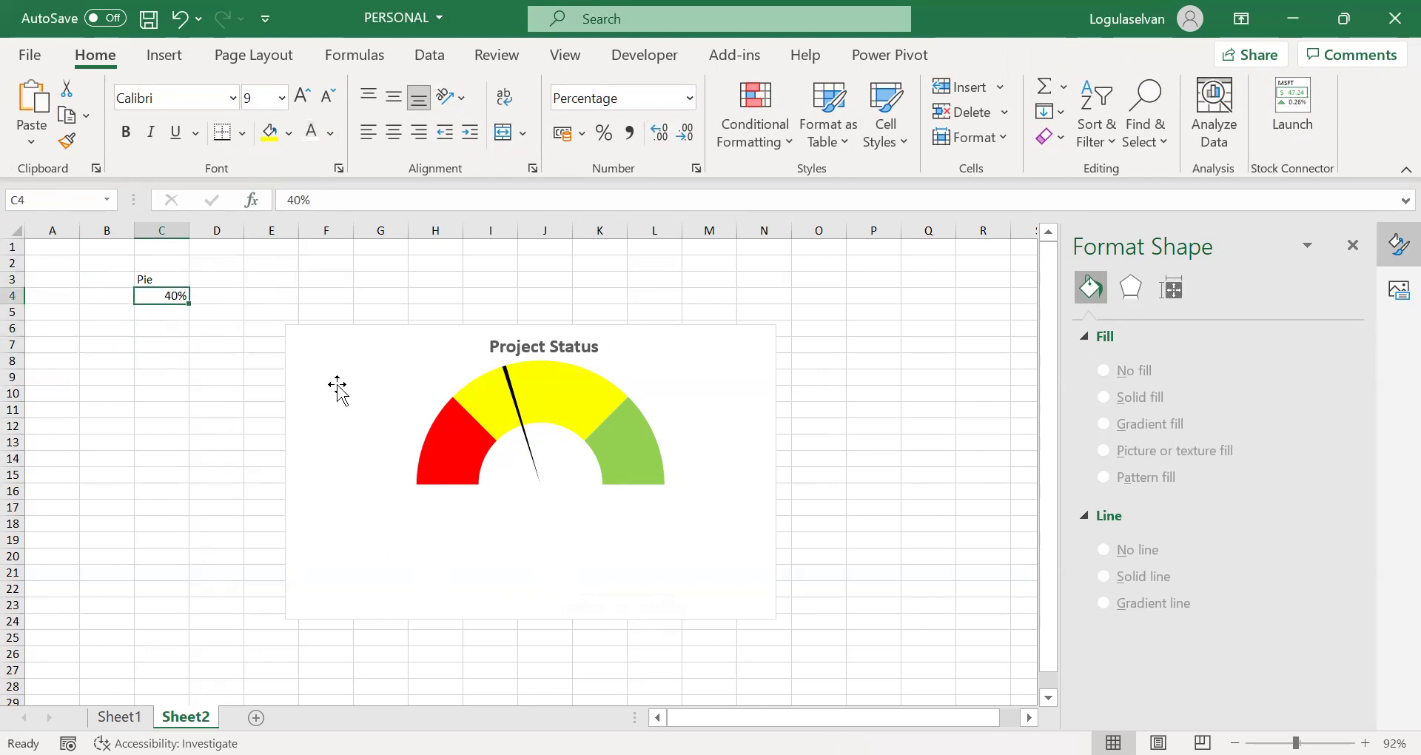
pyautogui.write('55')
pyautogui.press('Return')
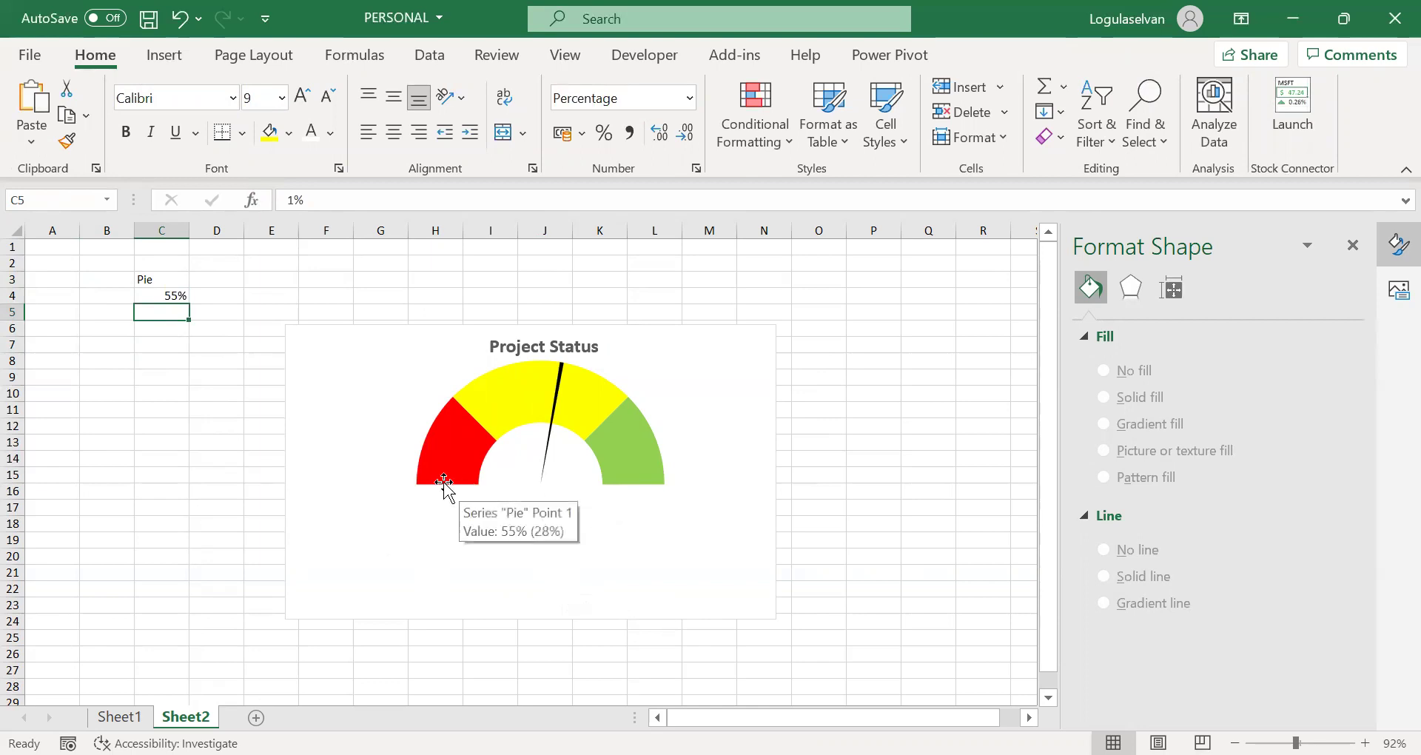
pyautogui.click(178, 295)
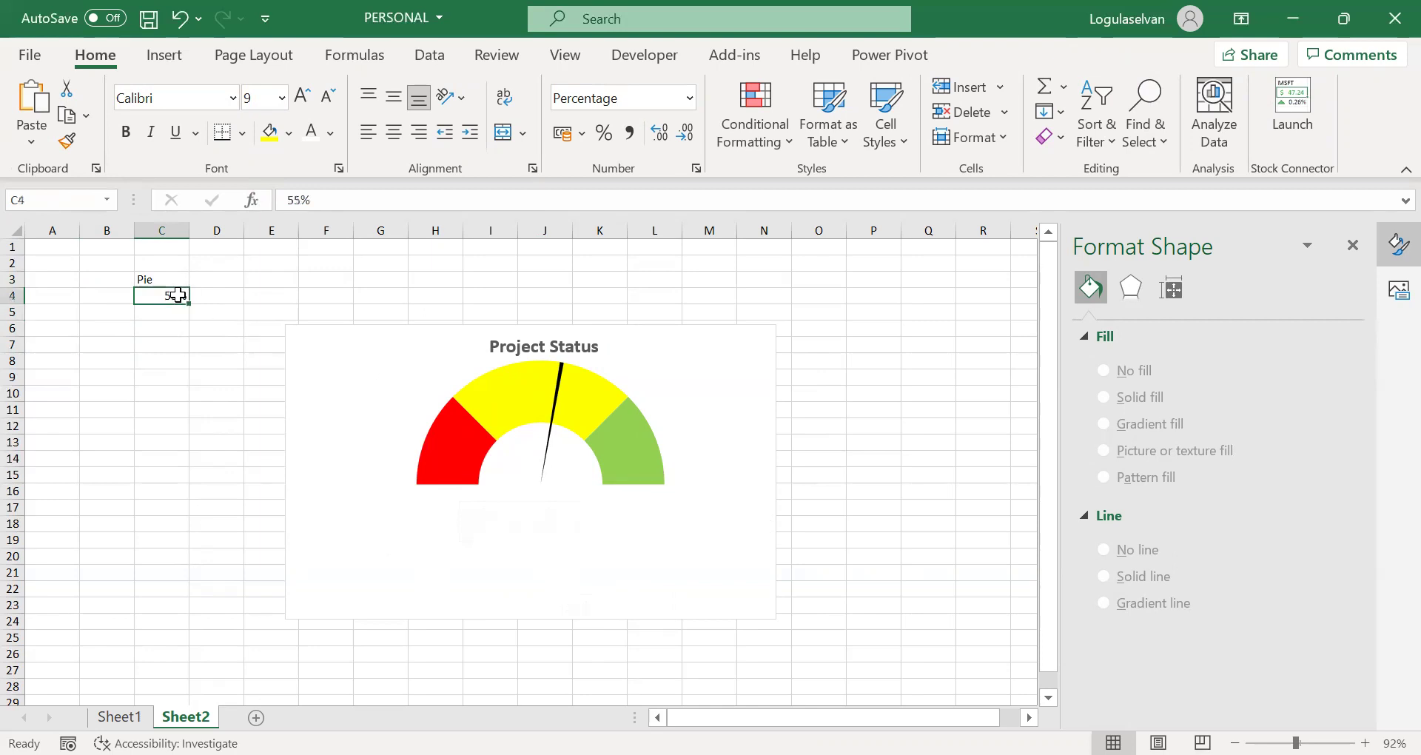
pyautogui.write('150')
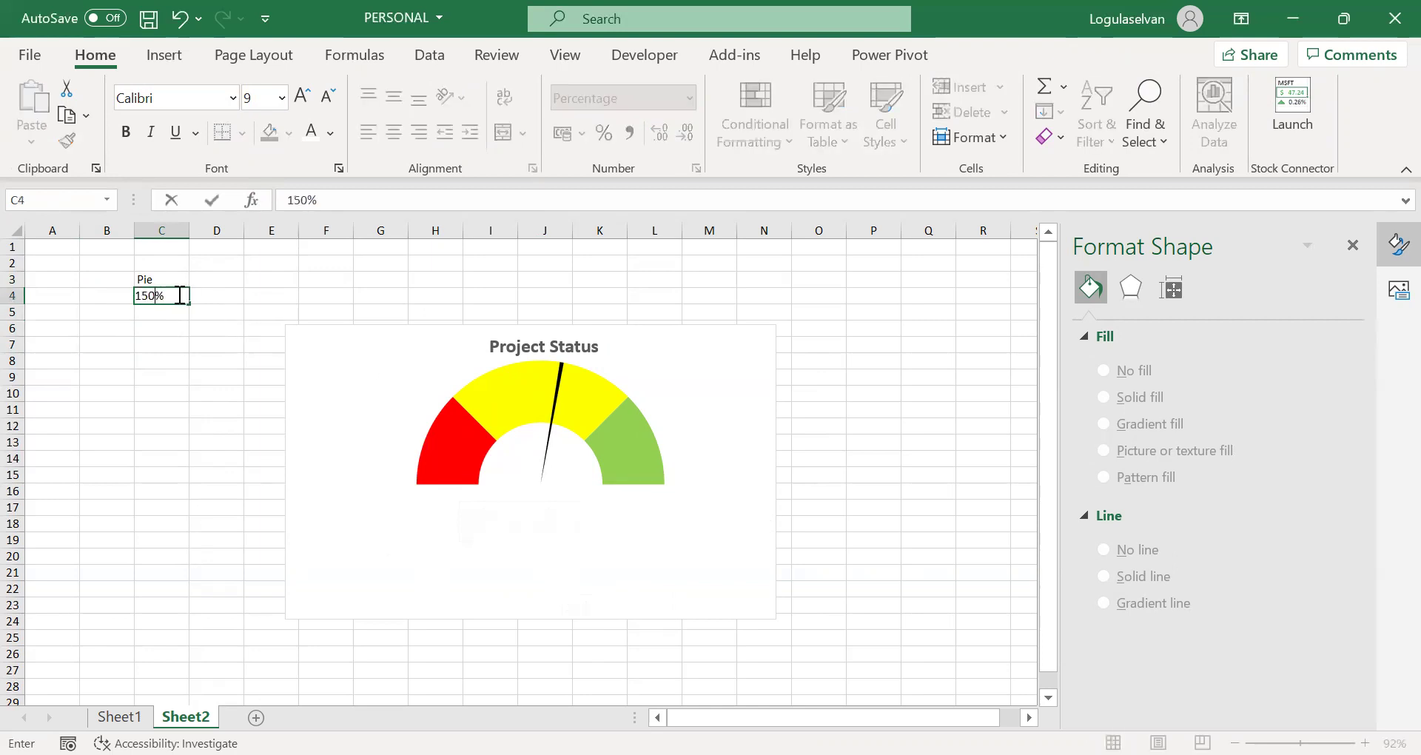
pyautogui.press('Return')
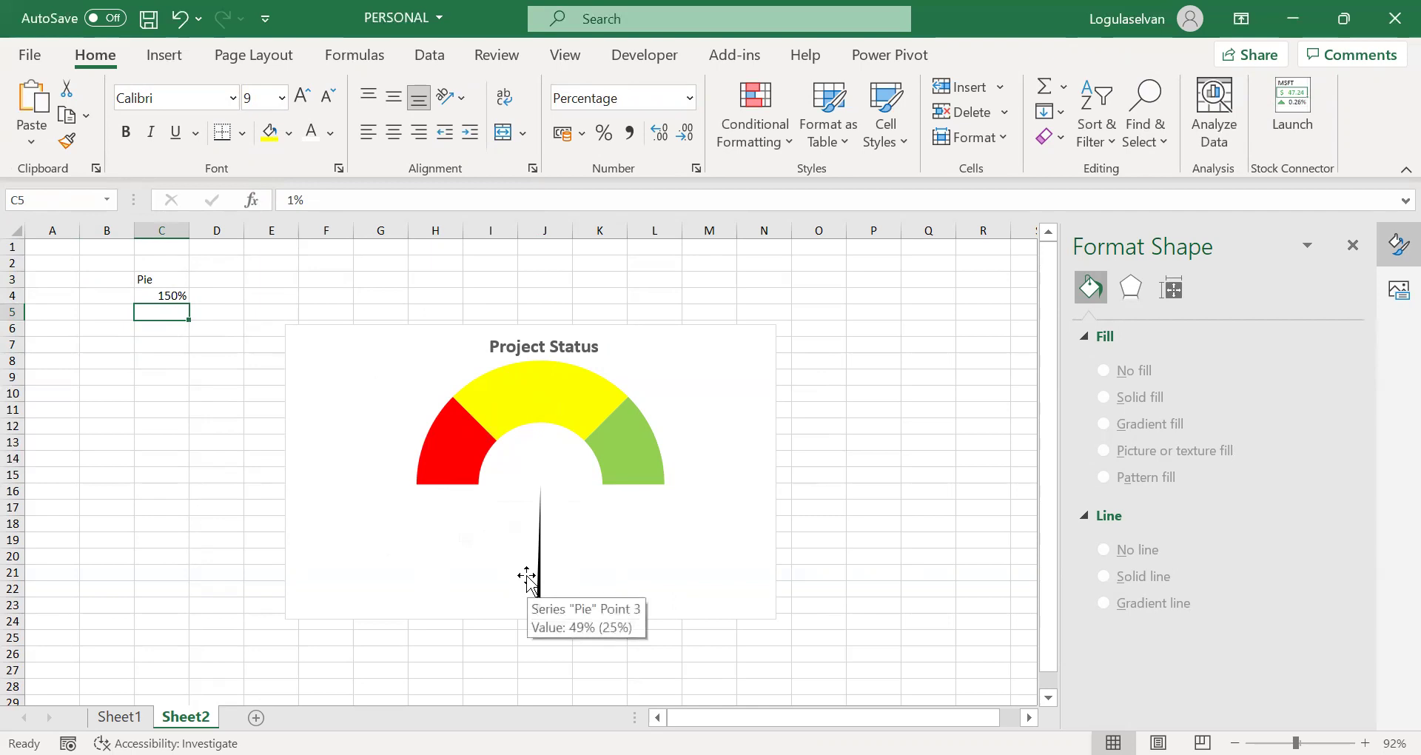
# - Set the percentage in C4 to 20%
pyautogui.click(181, 296)
pyautogui.write('20')
pyautogui.press('Return')
# - Restrict cell C4 with a data validation rule that allows only decimal values between 0 and 1
pyautogui.click(182, 295)
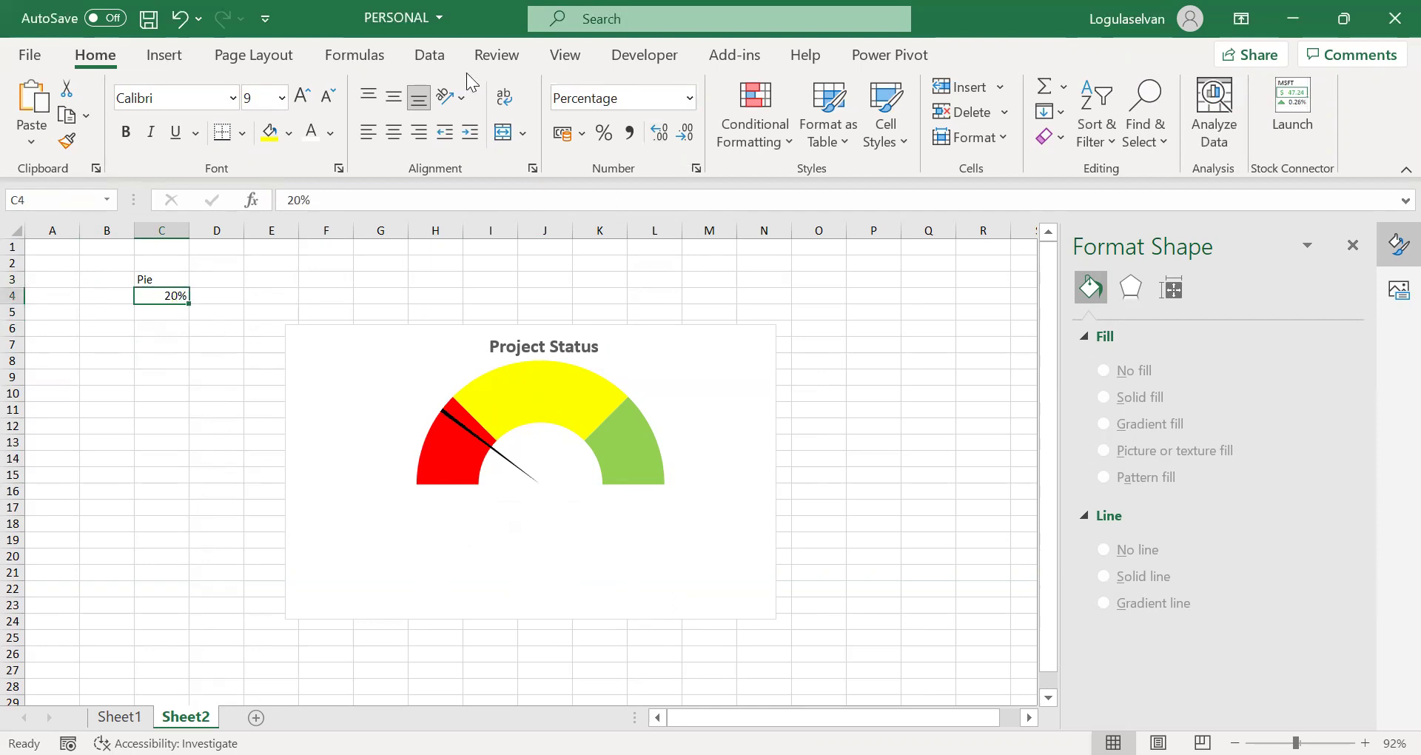
pyautogui.click(430, 58)
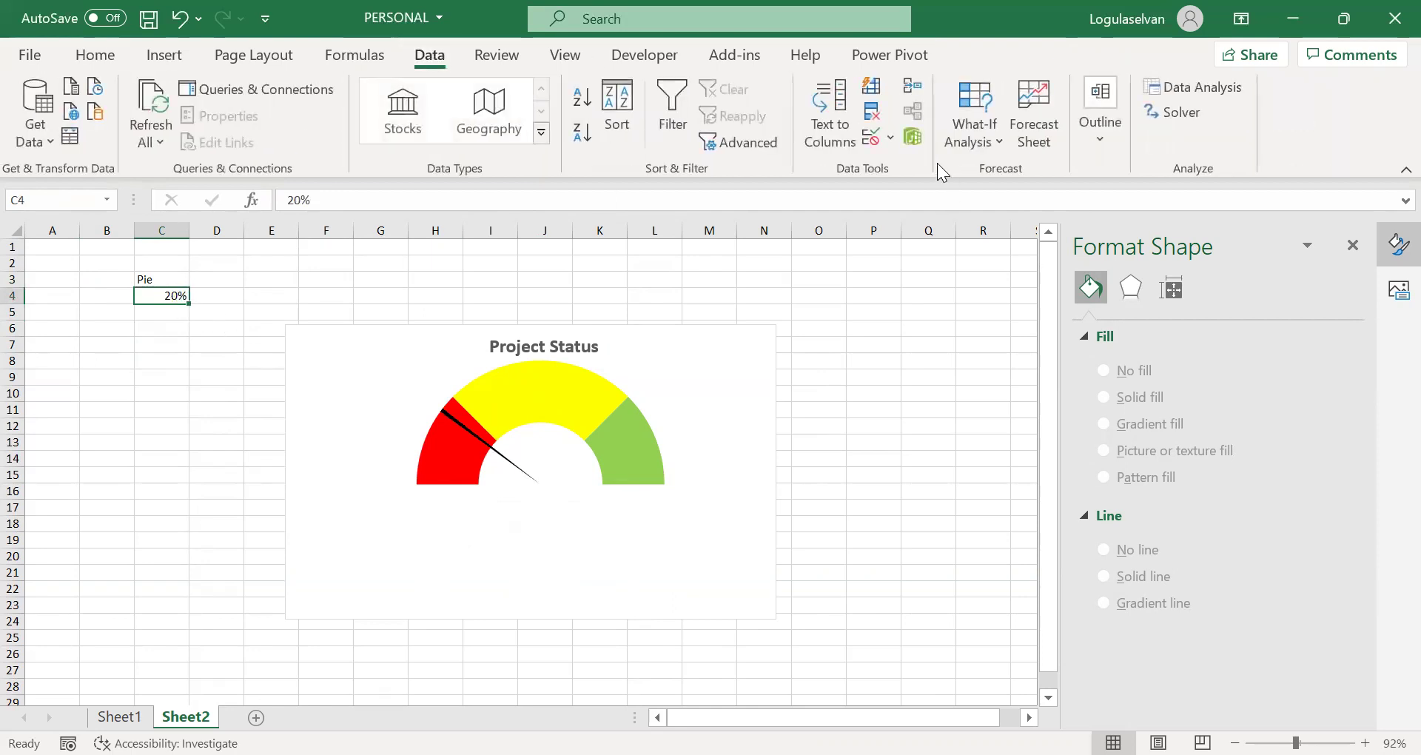
pyautogui.click(891, 137)
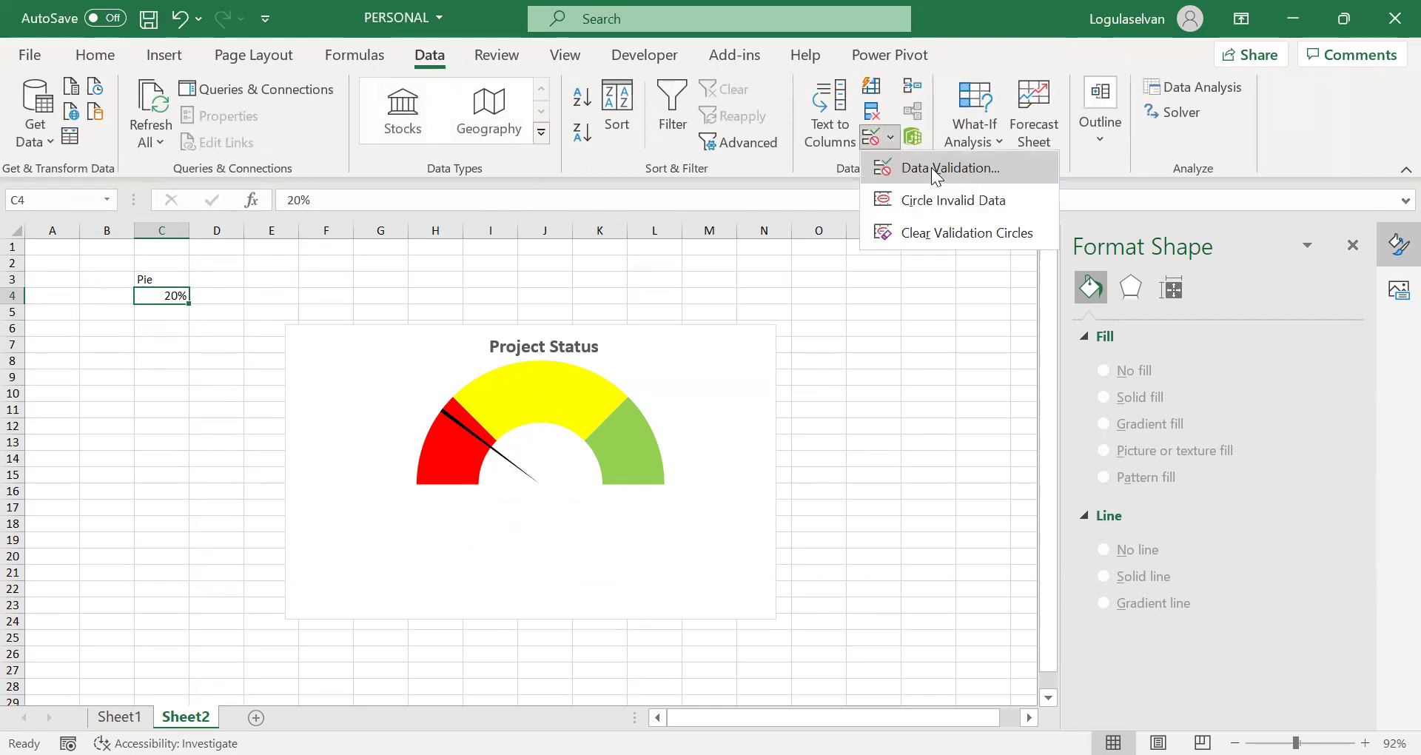
pyautogui.click(933, 172)
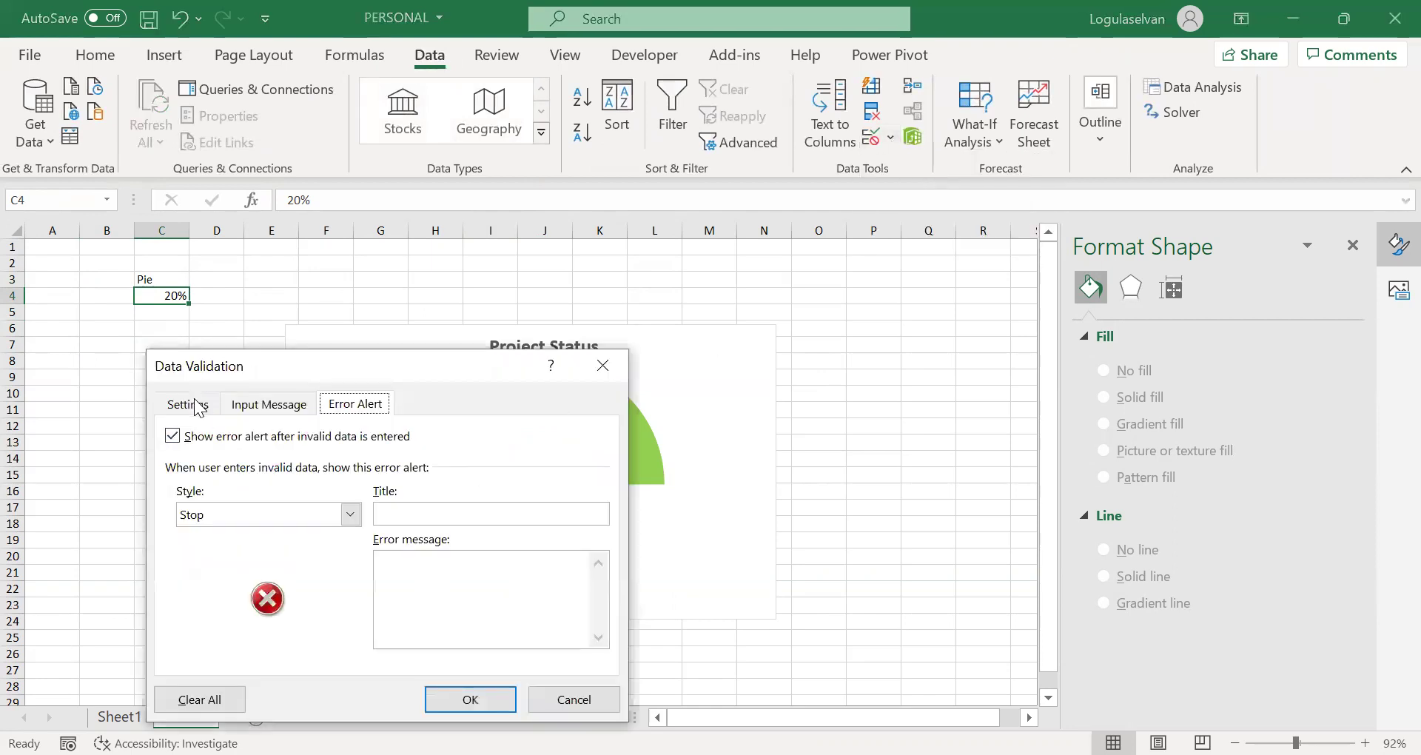
pyautogui.click(198, 407)
pyautogui.moveTo(307, 364); pyautogui.dragTo(638, 322)
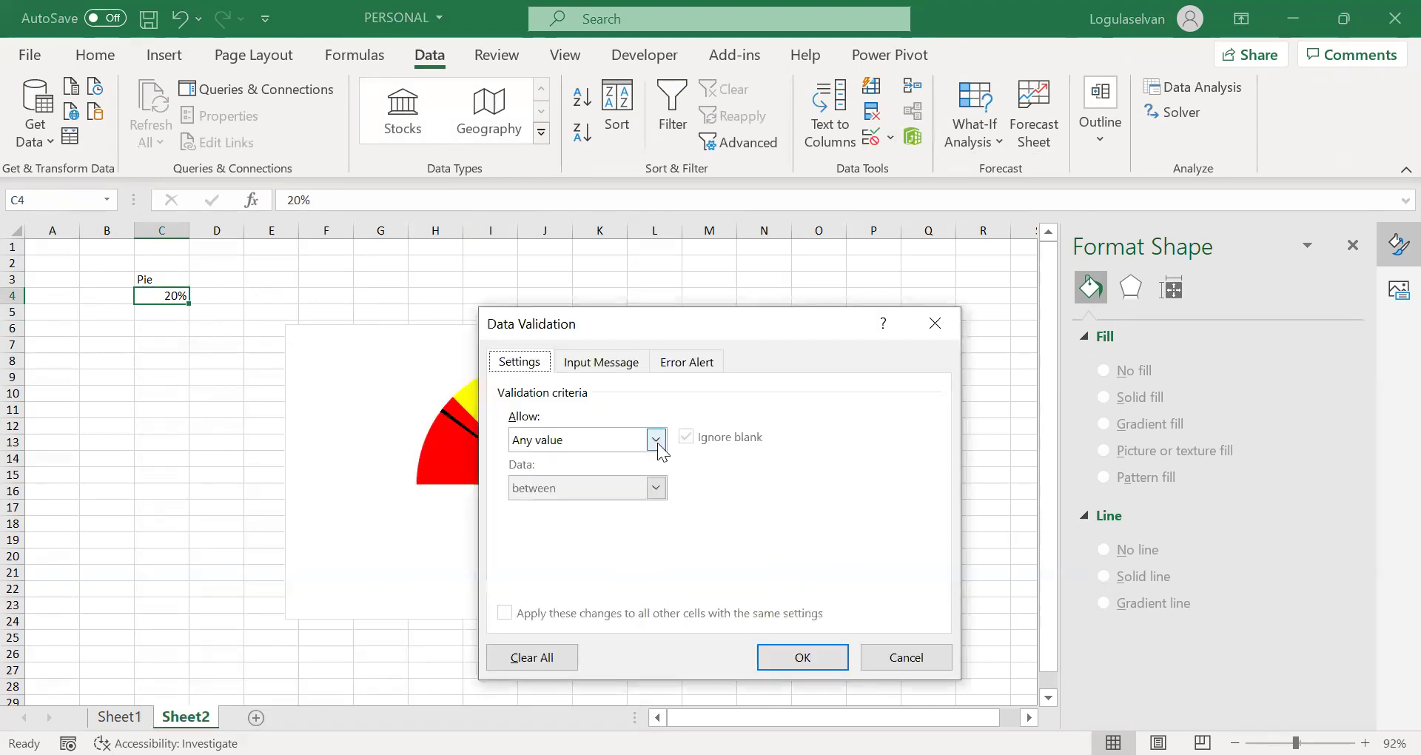
pyautogui.click(656, 440)
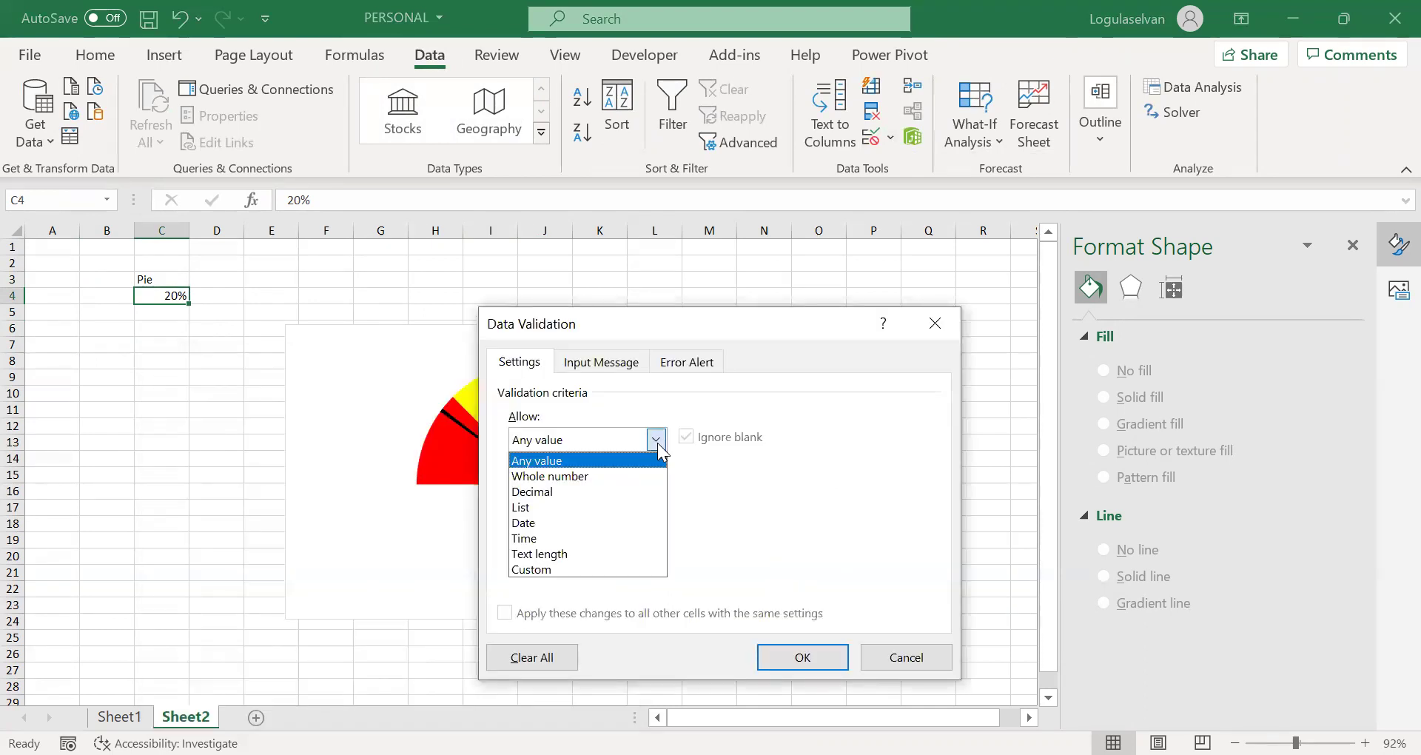
pyautogui.click(568, 496)
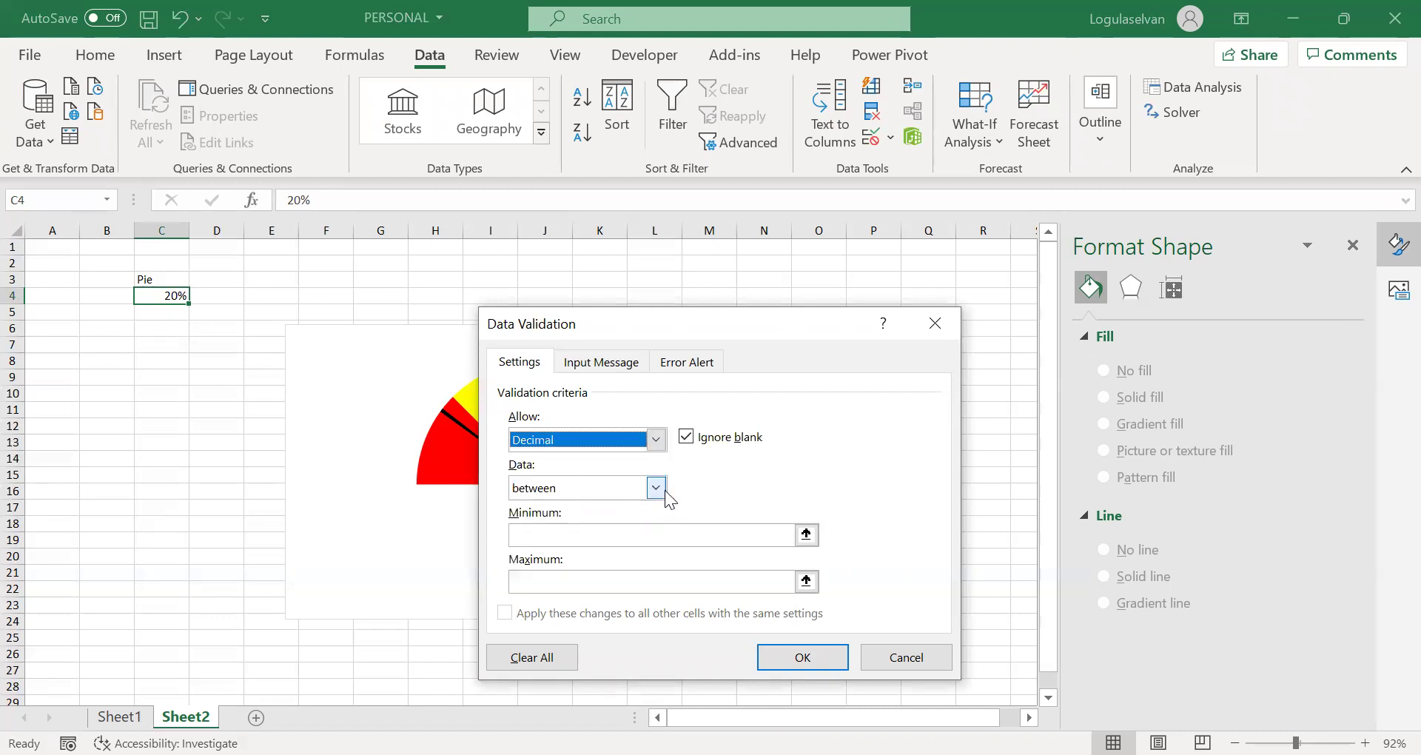
pyautogui.click(550, 538)
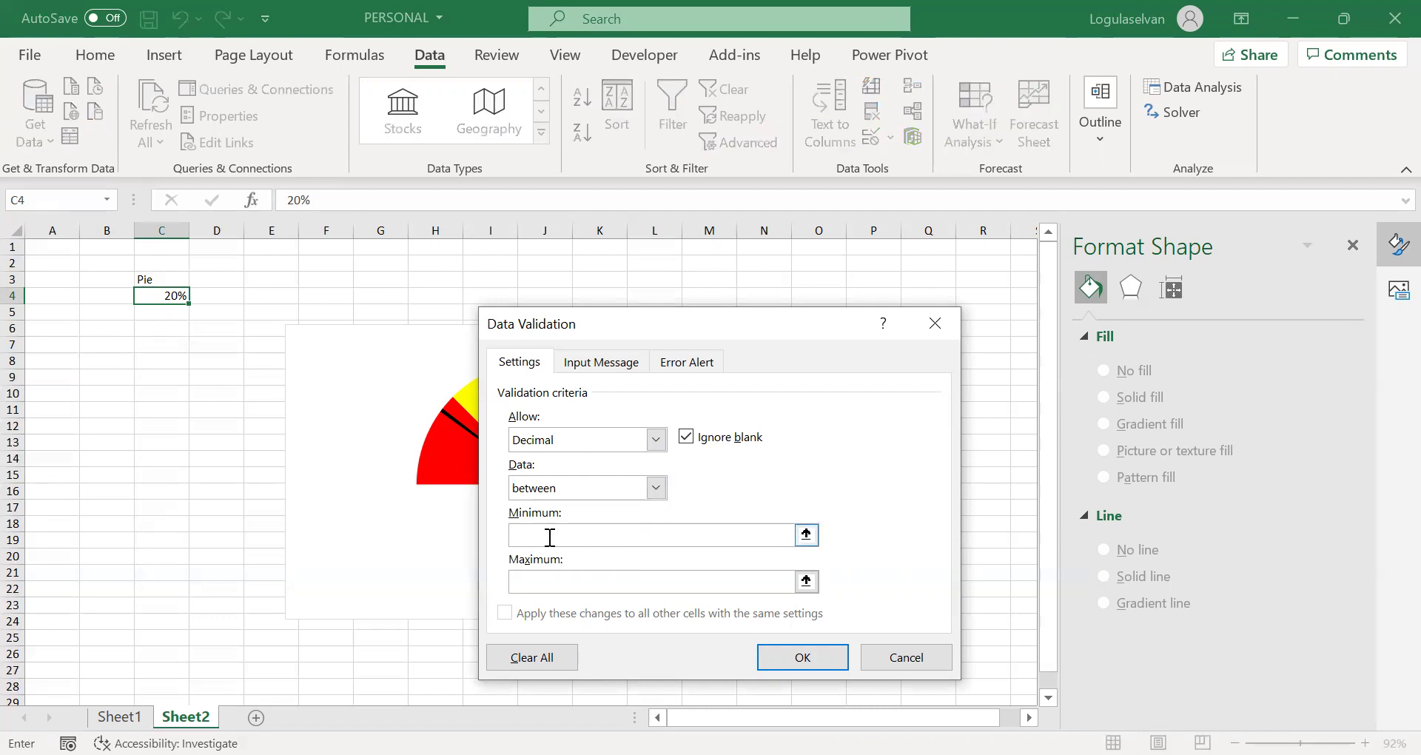
pyautogui.write('0')
pyautogui.click(543, 583)
pyautogui.write('1')
# - Add an error alert titled "Completion Percentage" with the message "Value has to be between 0% and 100%" and apply the validation
pyautogui.click(705, 371)
pyautogui.click(743, 475)
pyautogui.write('C')
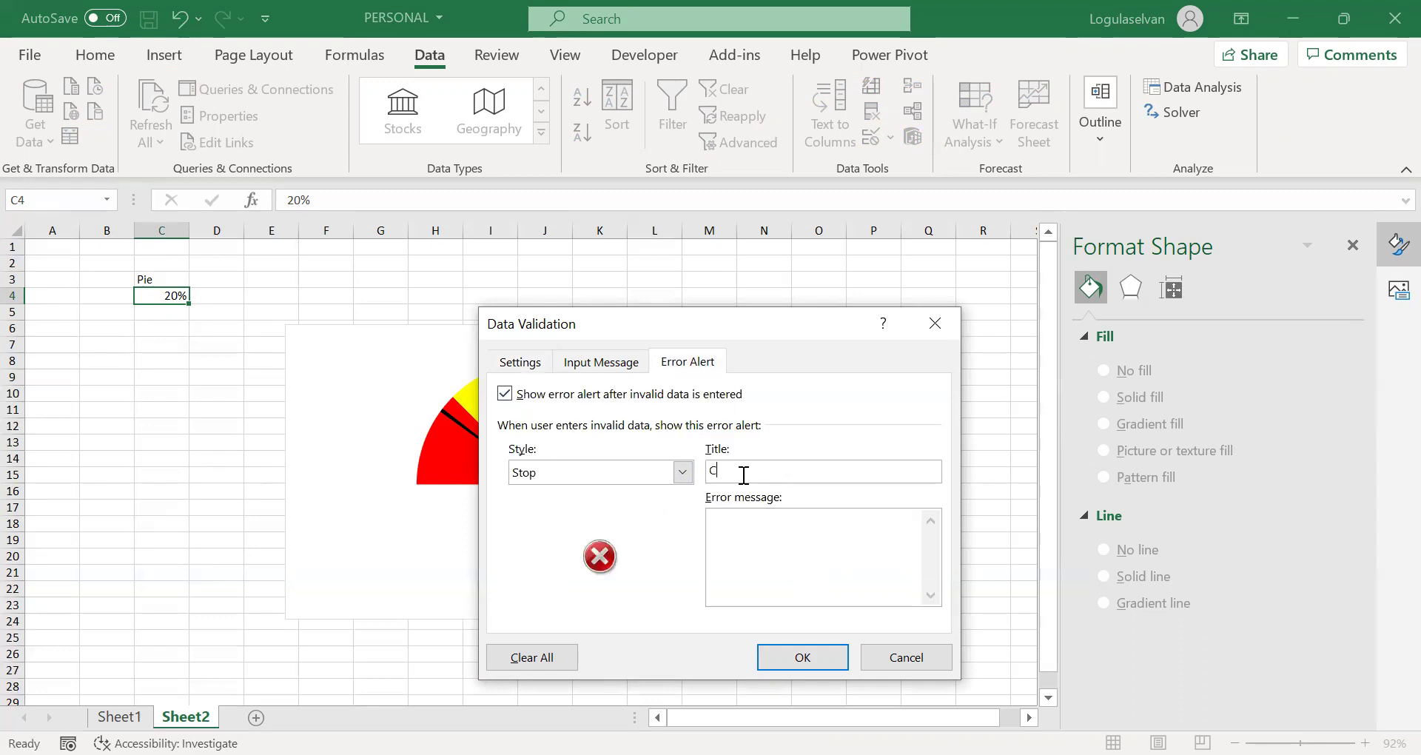
pyautogui.write('ompletion Percentage')
pyautogui.click(740, 533)
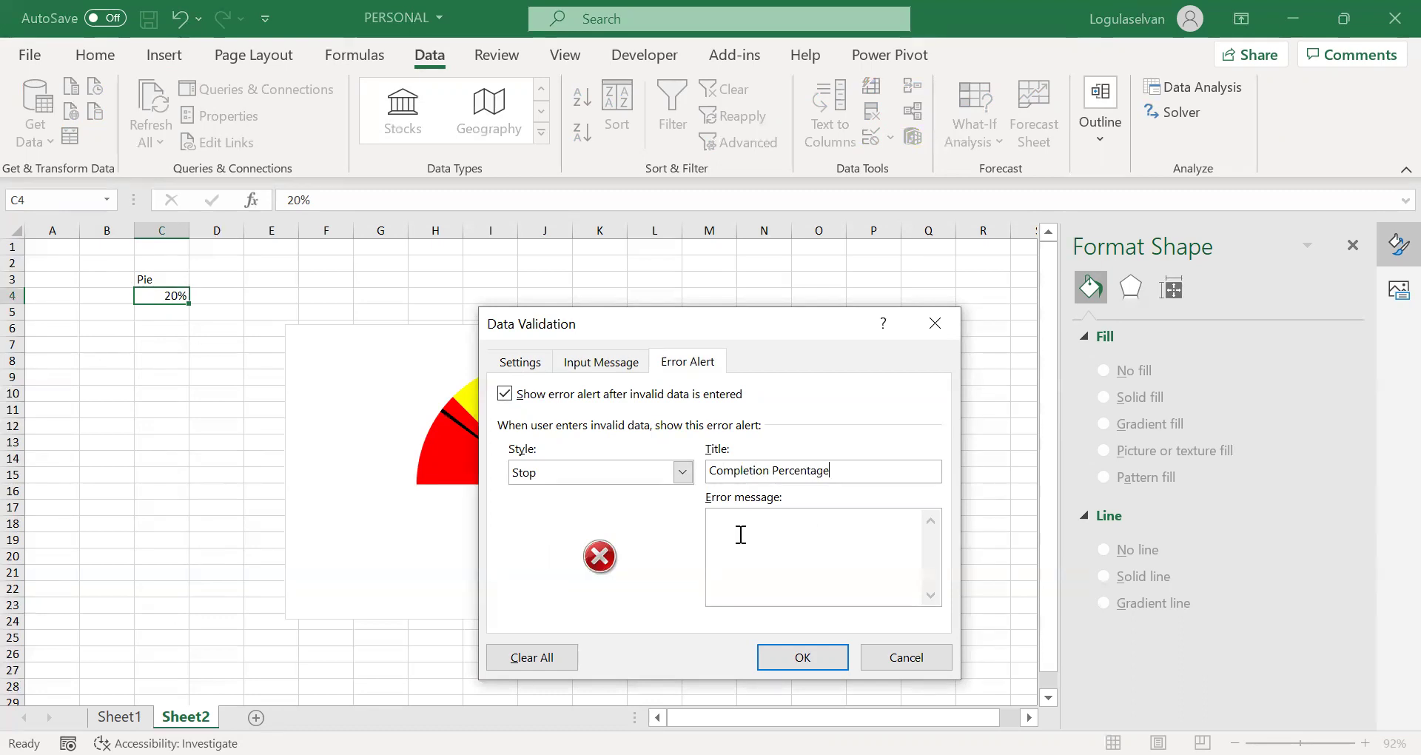
pyautogui.write('Value has to be between 0% and 100%')
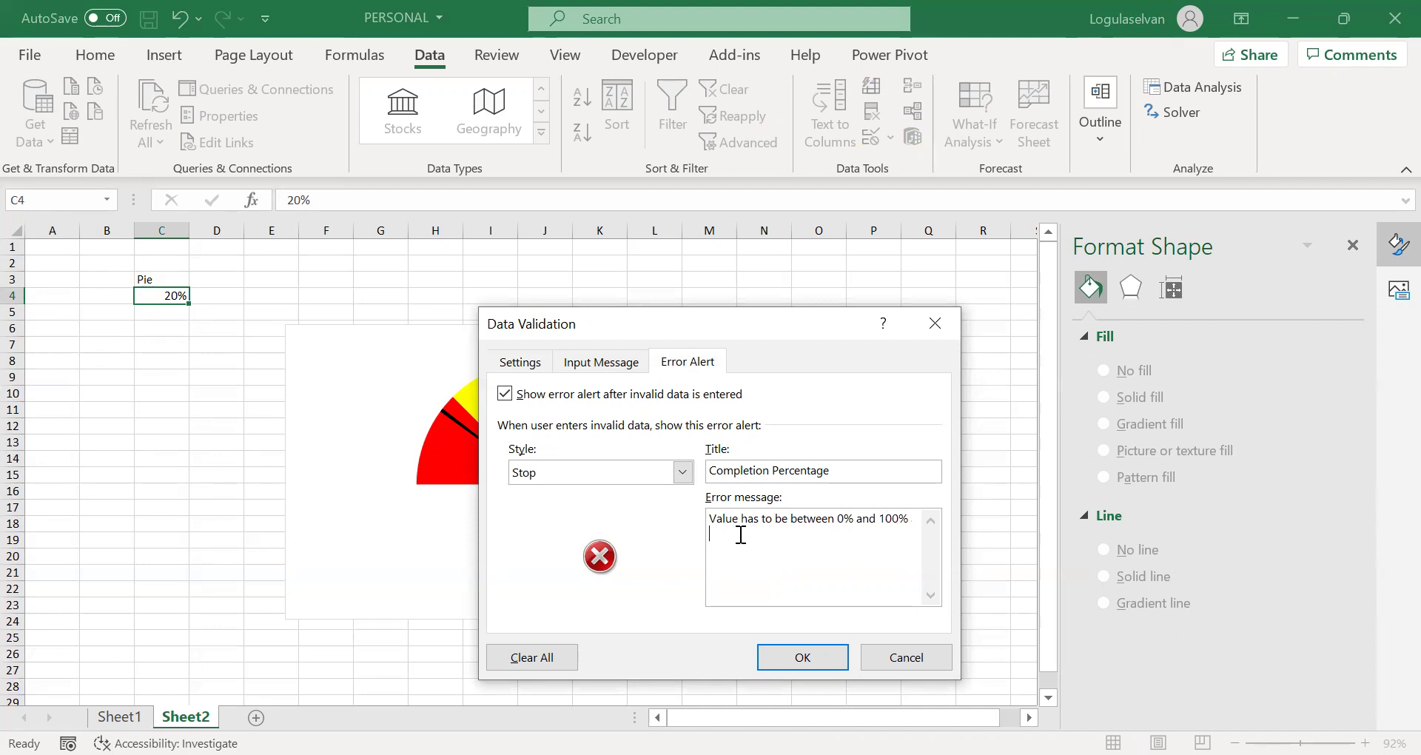
pyautogui.click(806, 661)
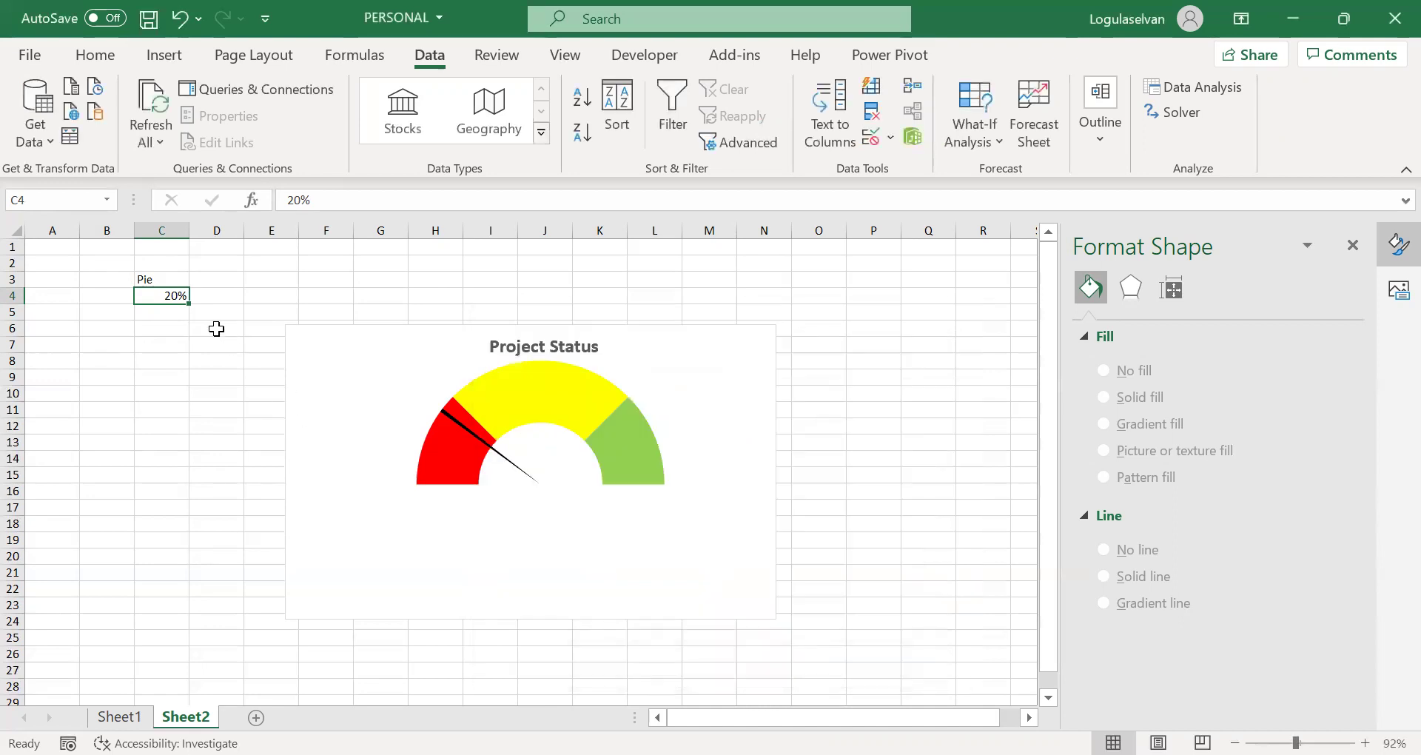
# - Test the validation on C4 by trying to enter 101% and then 99 without a percent sign
pyautogui.write('101')
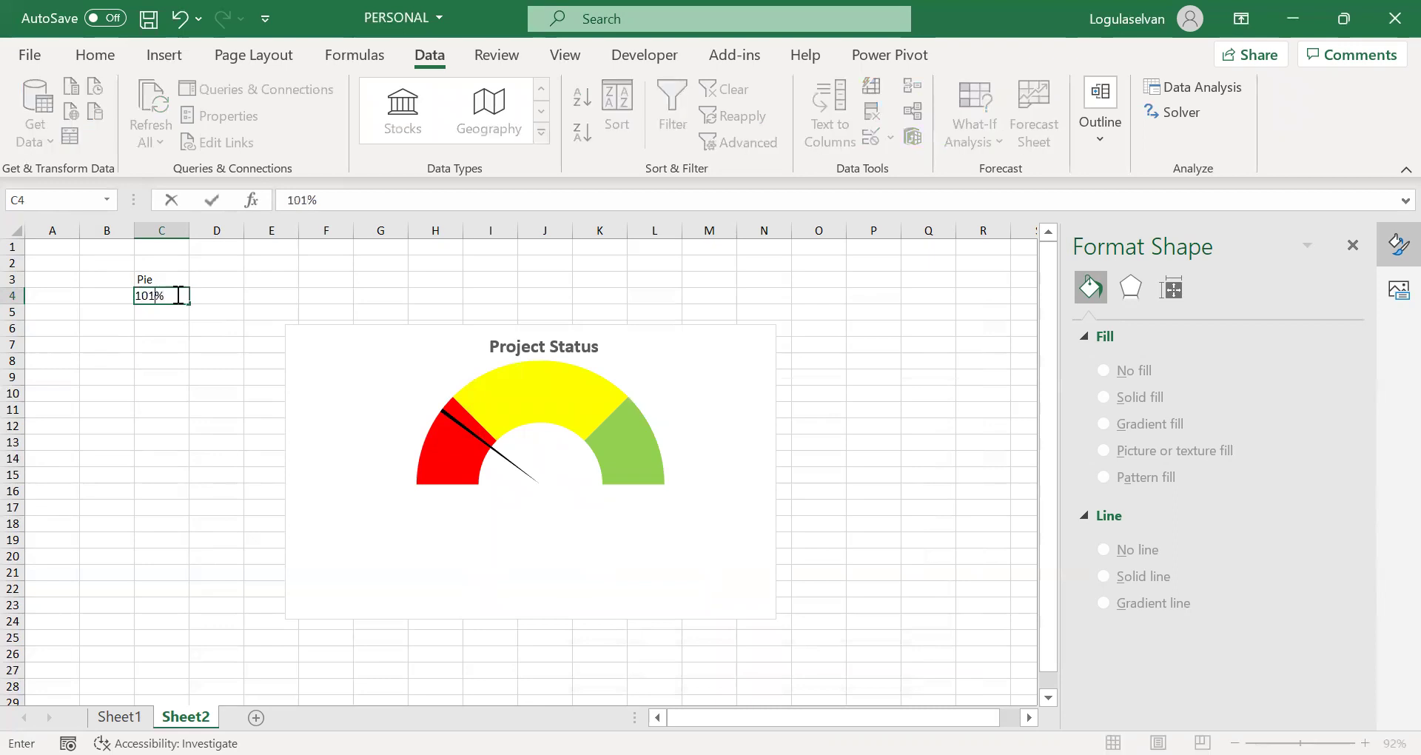
pyautogui.press('Return')
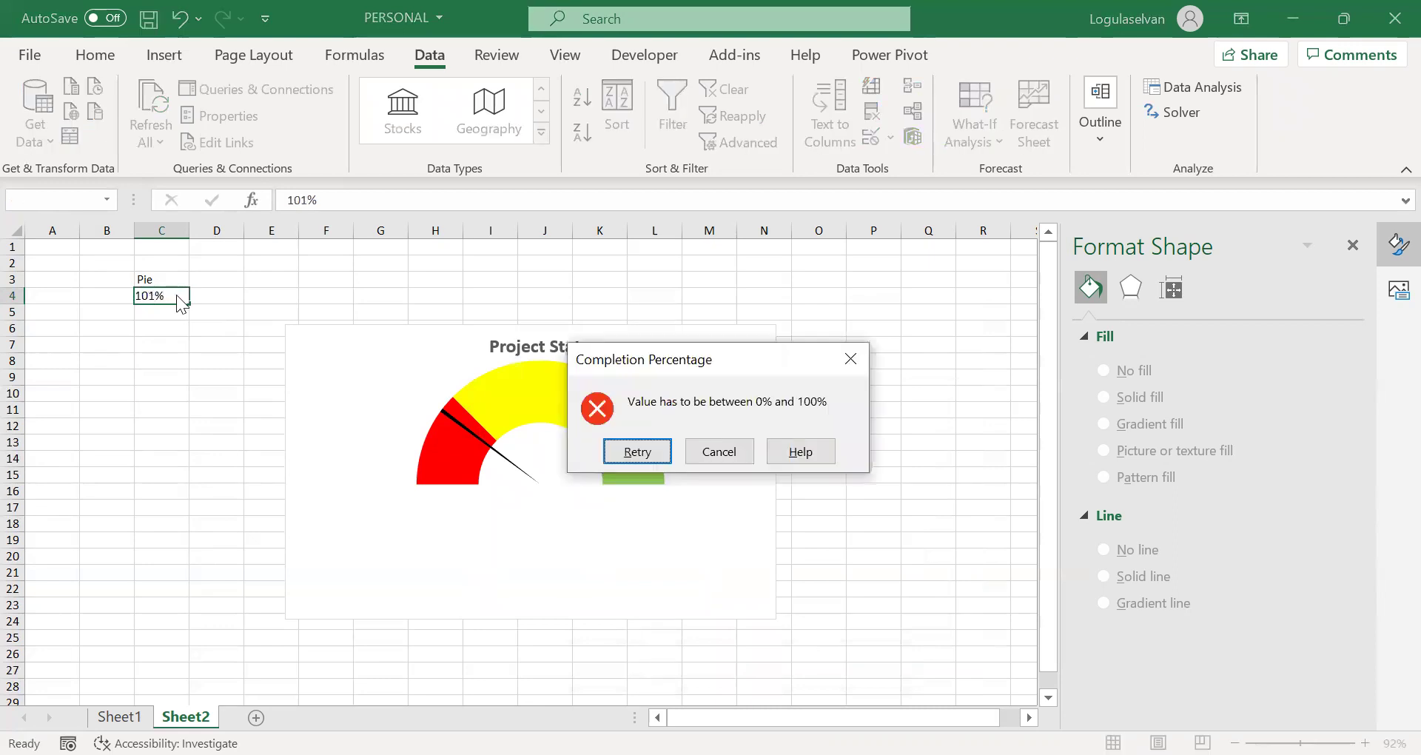
pyautogui.click(636, 451)
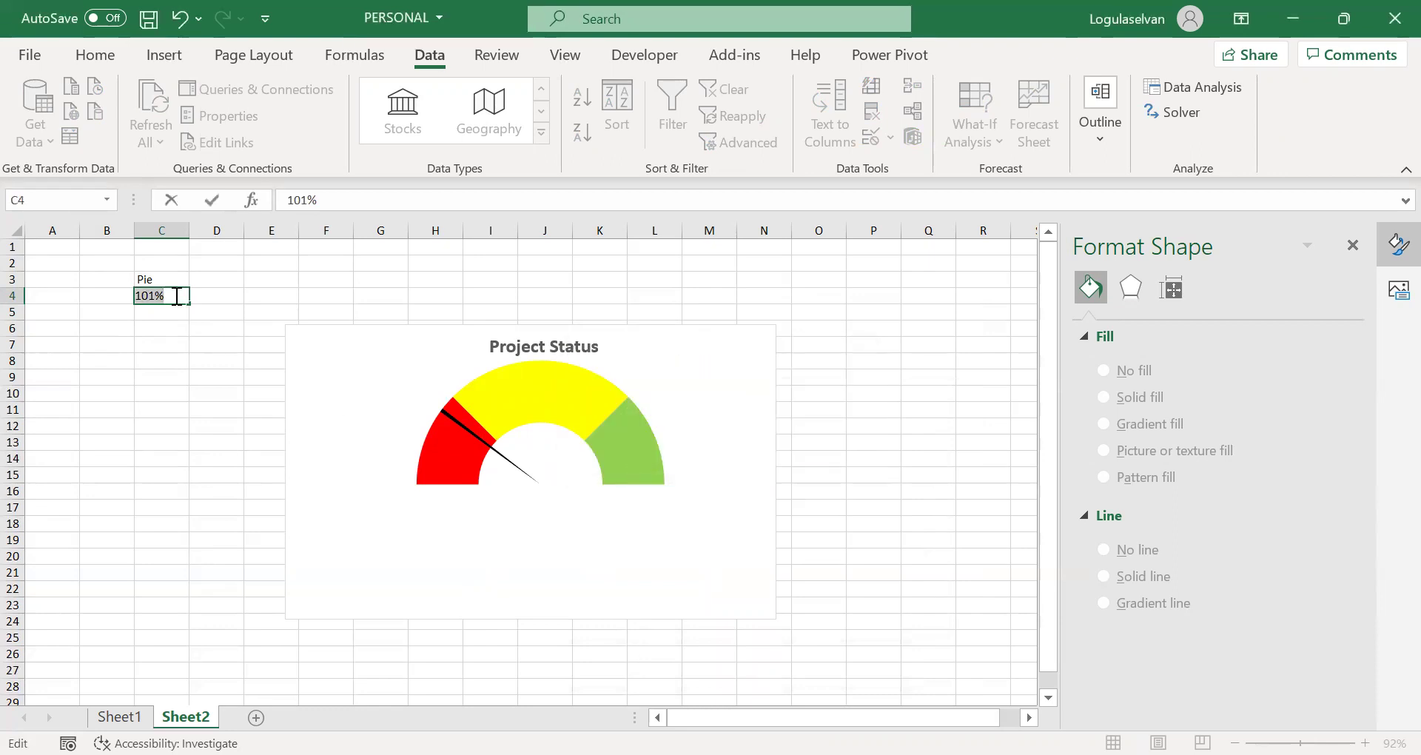
pyautogui.write('99')
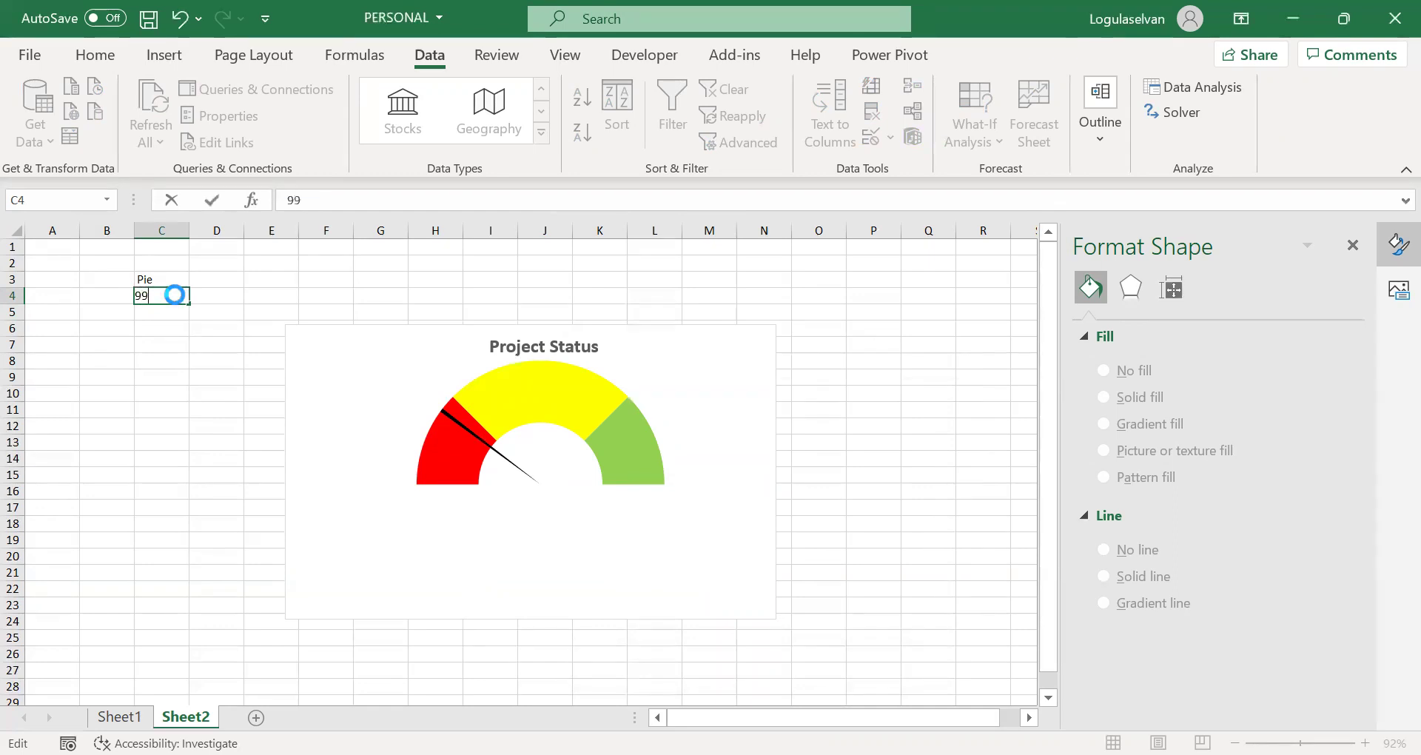
pyautogui.press('Return')
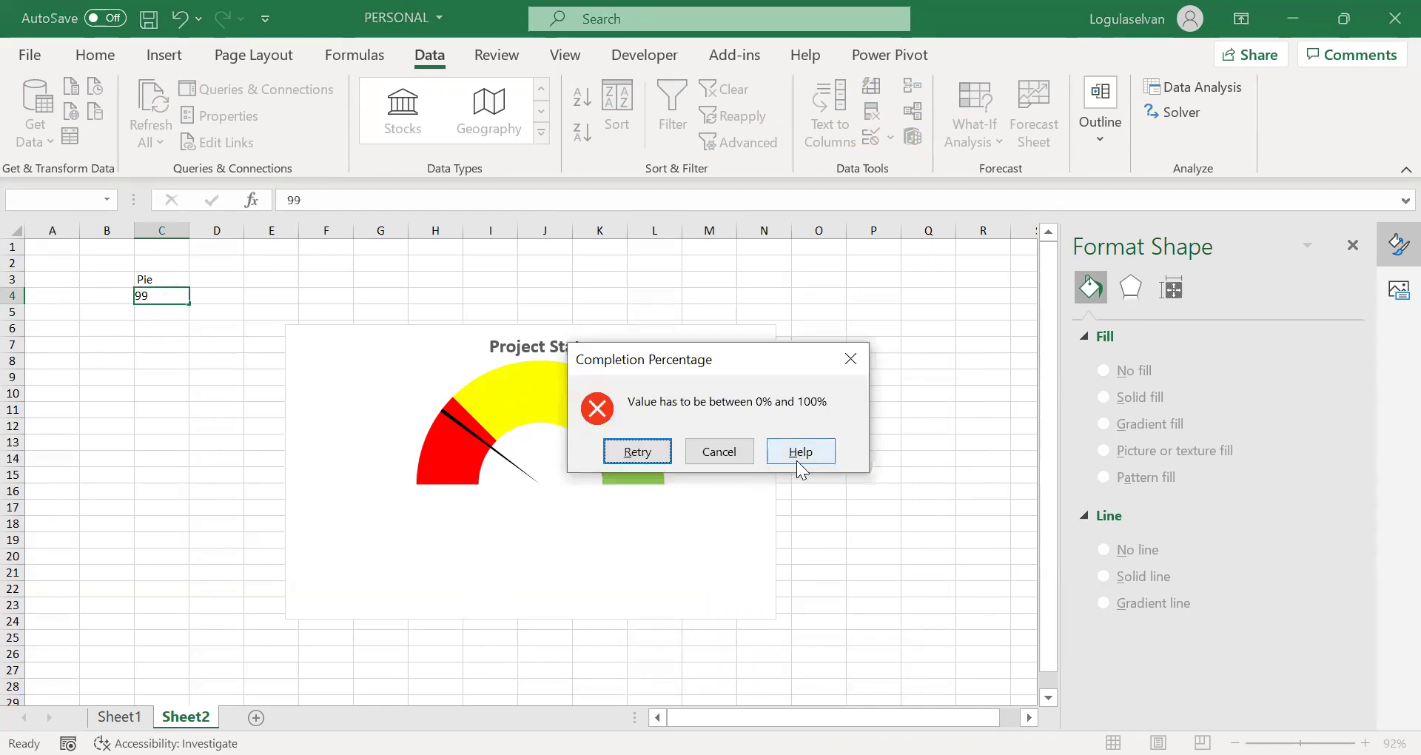
pyautogui.click(733, 456)
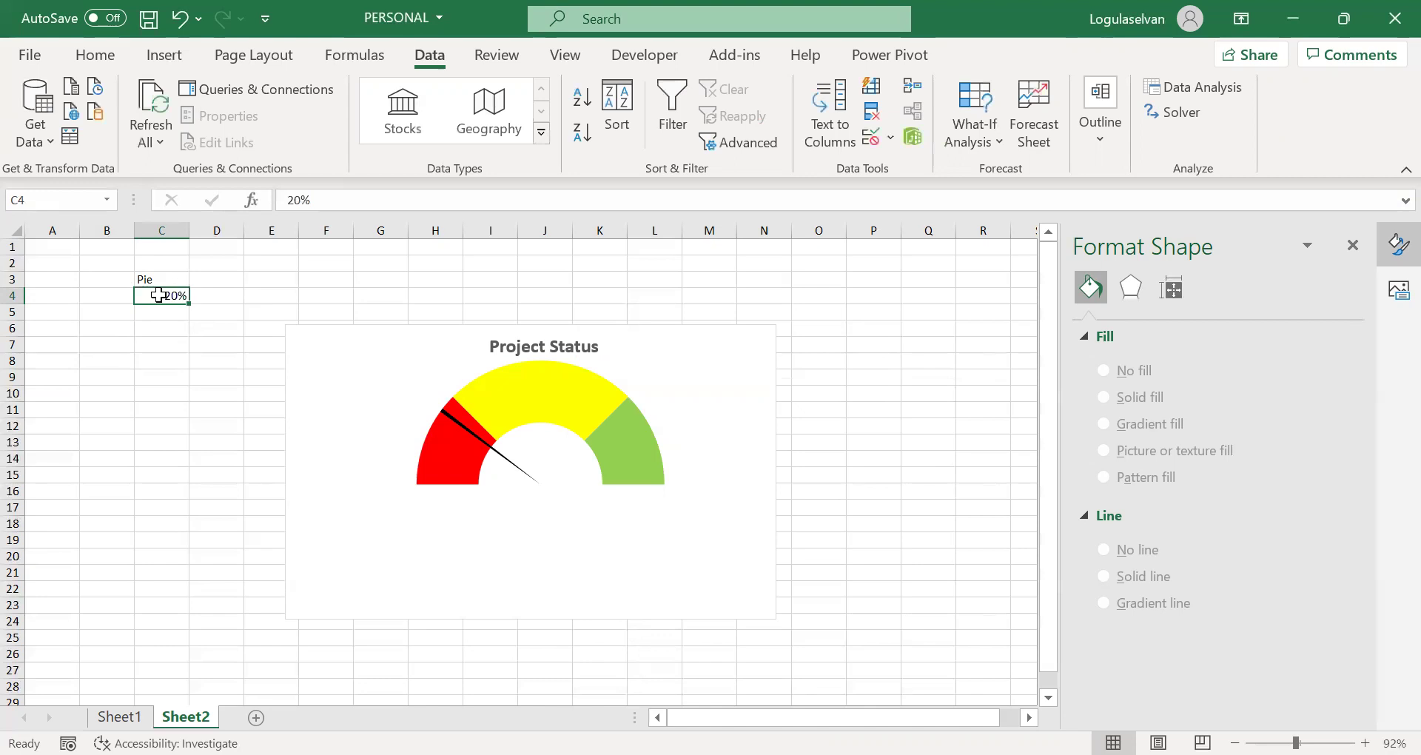
# - Set the percentage in C4 to 99% and then to 67% to check the needle
pyautogui.write('99%')
pyautogui.press('Return')
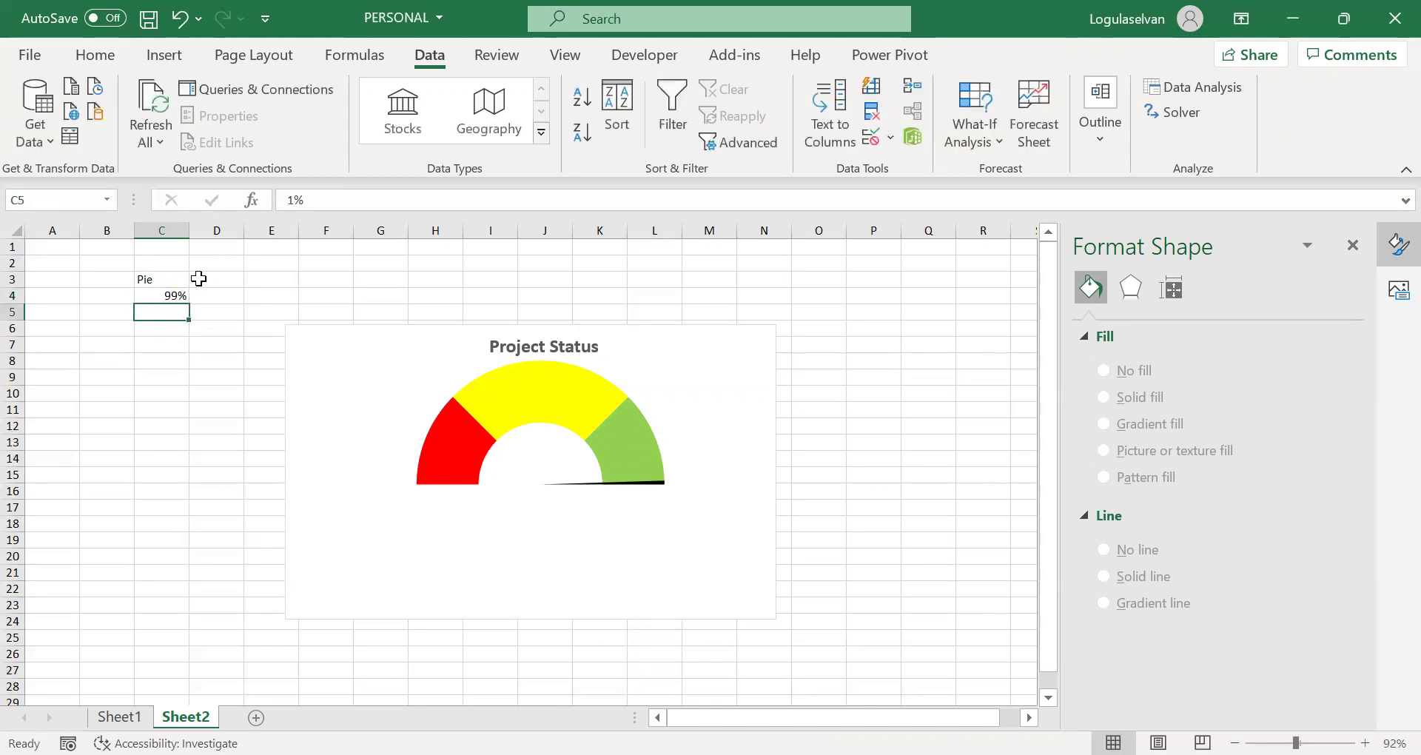
pyautogui.click(172, 293)
pyautogui.write('67%')
pyautogui.press('Return')
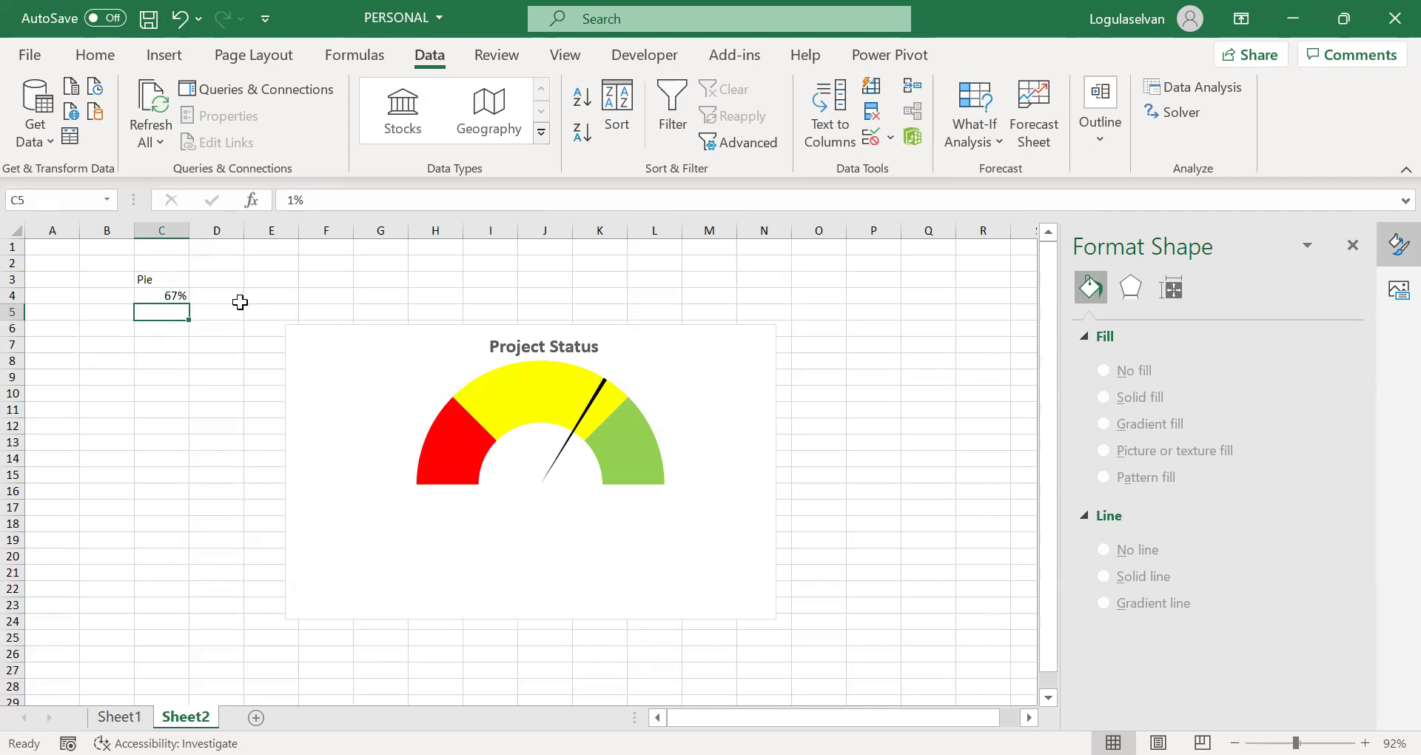
# - Insert a small text box at the base of the gauge needle and link it to cell C4 with =$C$4
pyautogui.click(182, 297)
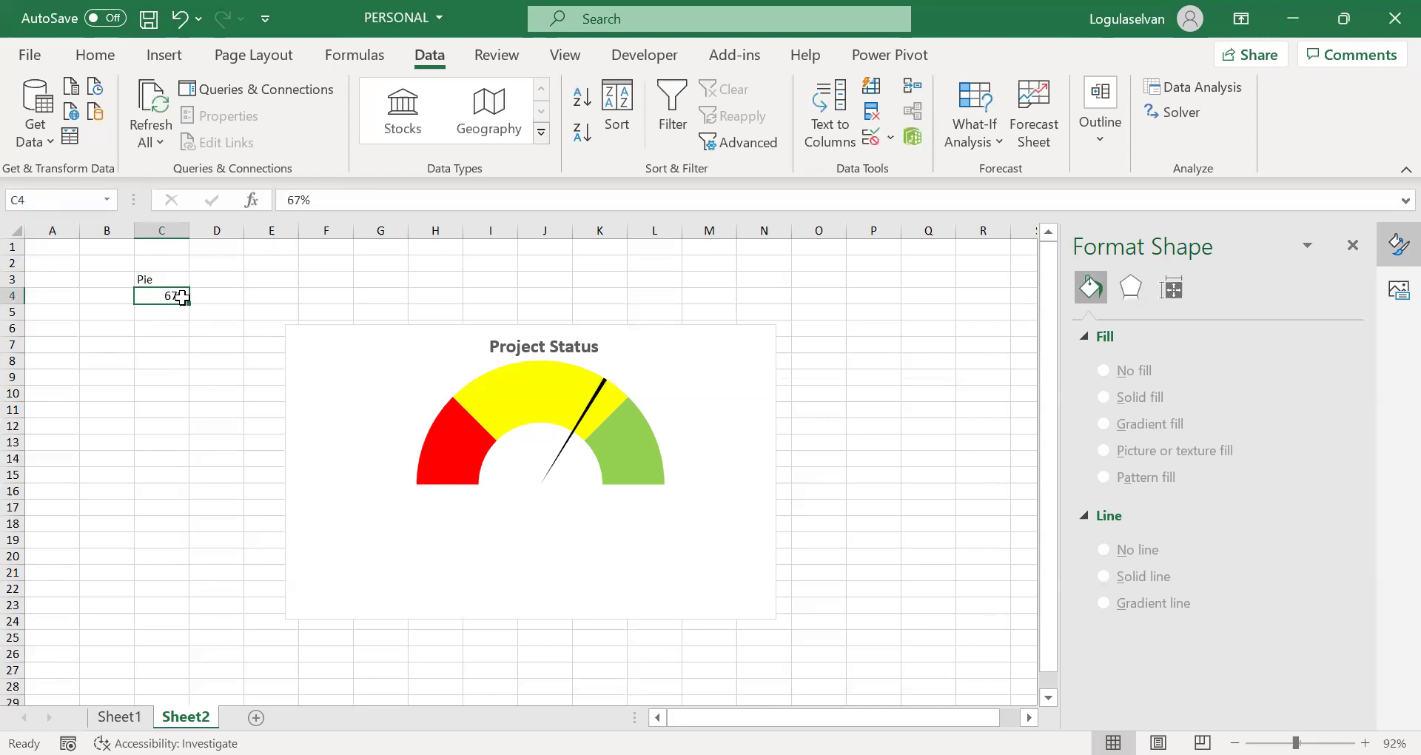
pyautogui.click(165, 55)
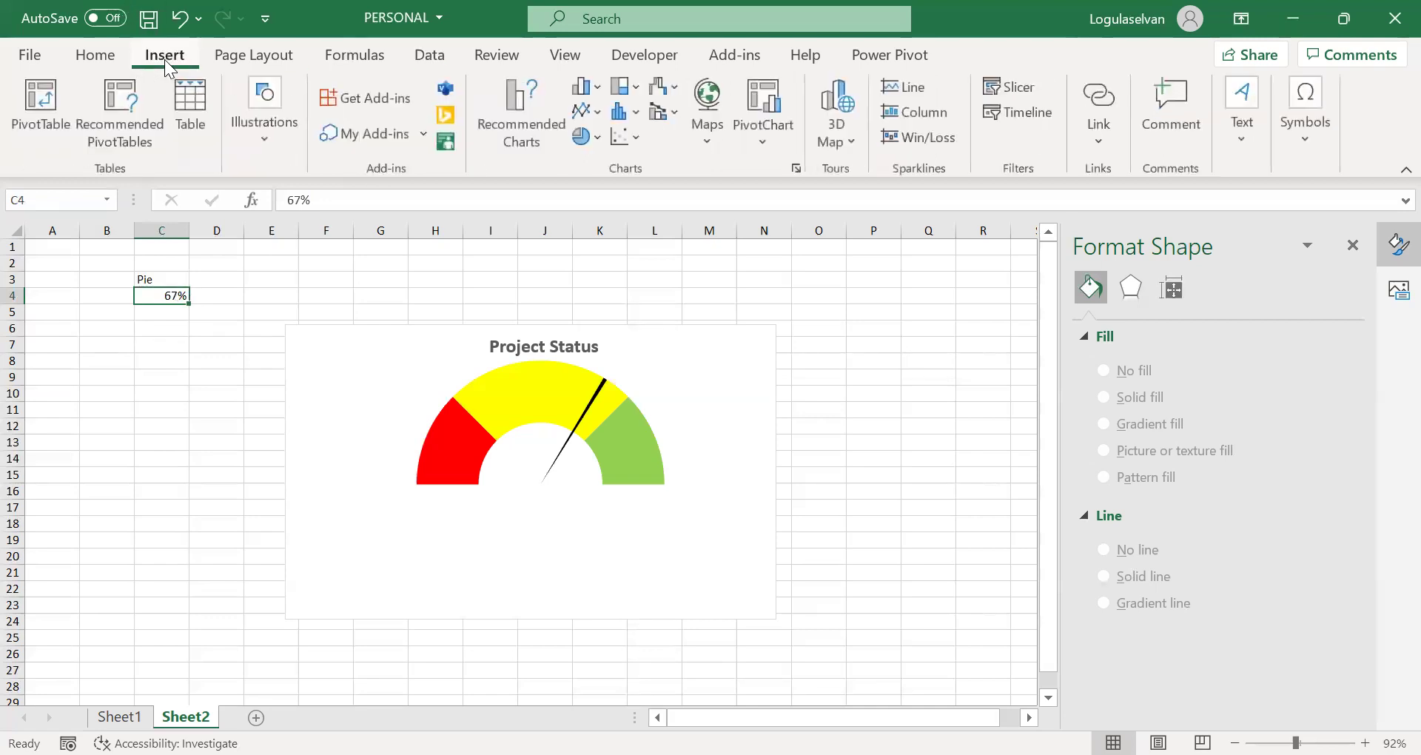
pyautogui.click(1245, 138)
pyautogui.click(1170, 137)
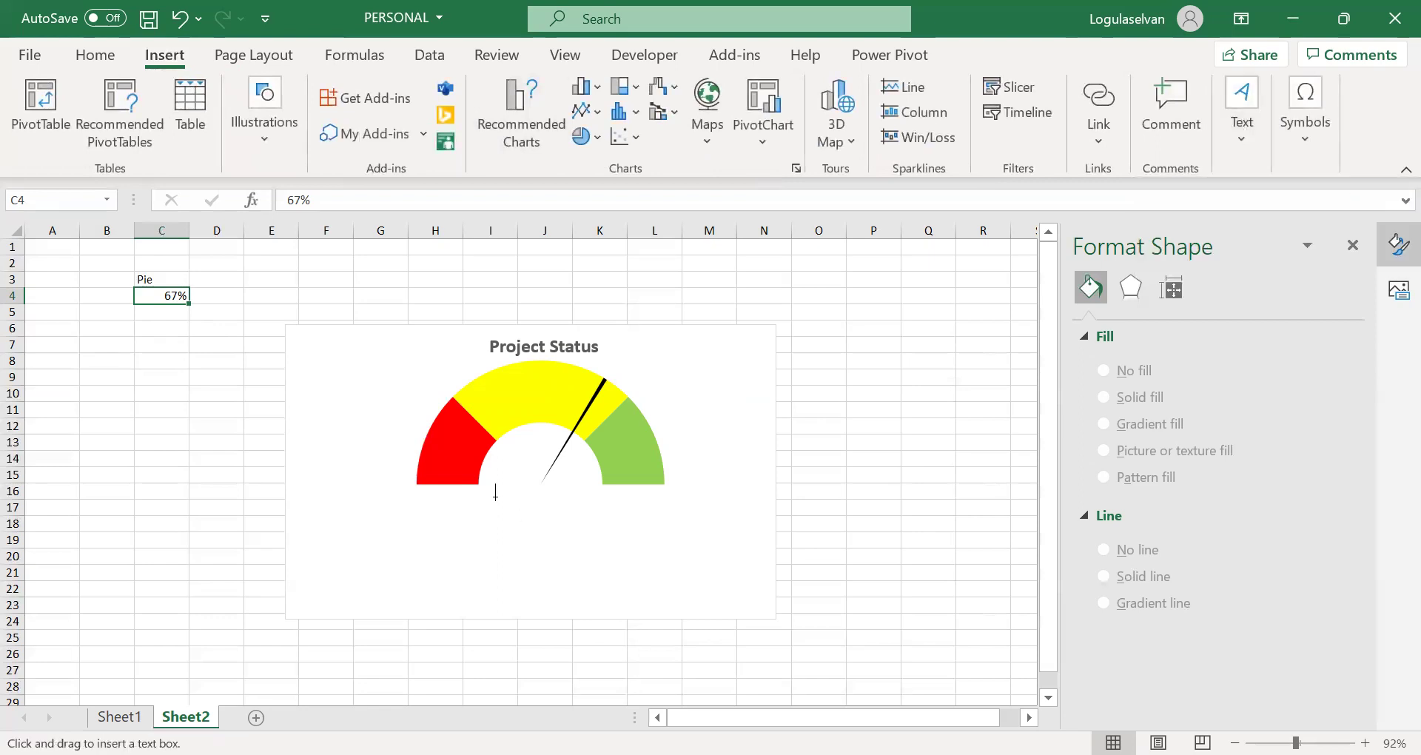
pyautogui.moveTo(516, 470); pyautogui.dragTo(577, 502)
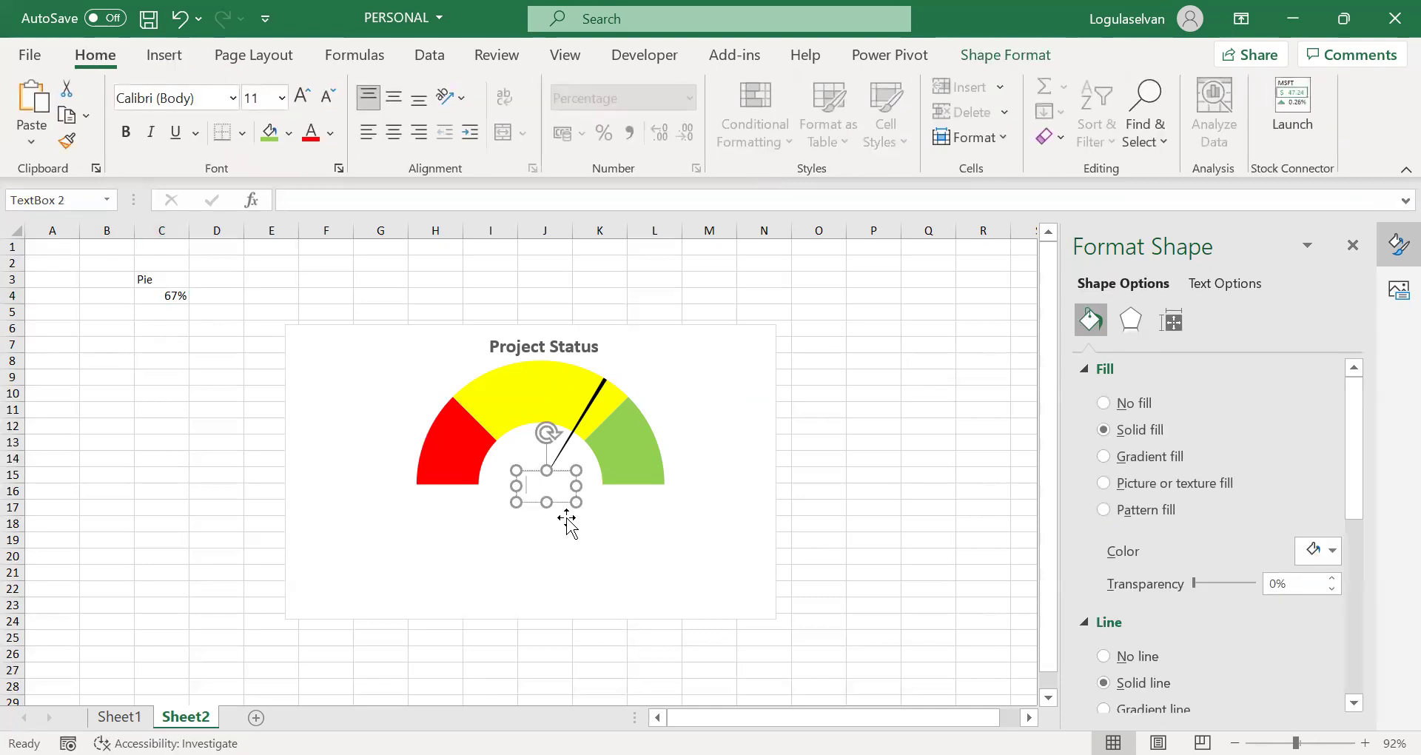
pyautogui.click(319, 208)
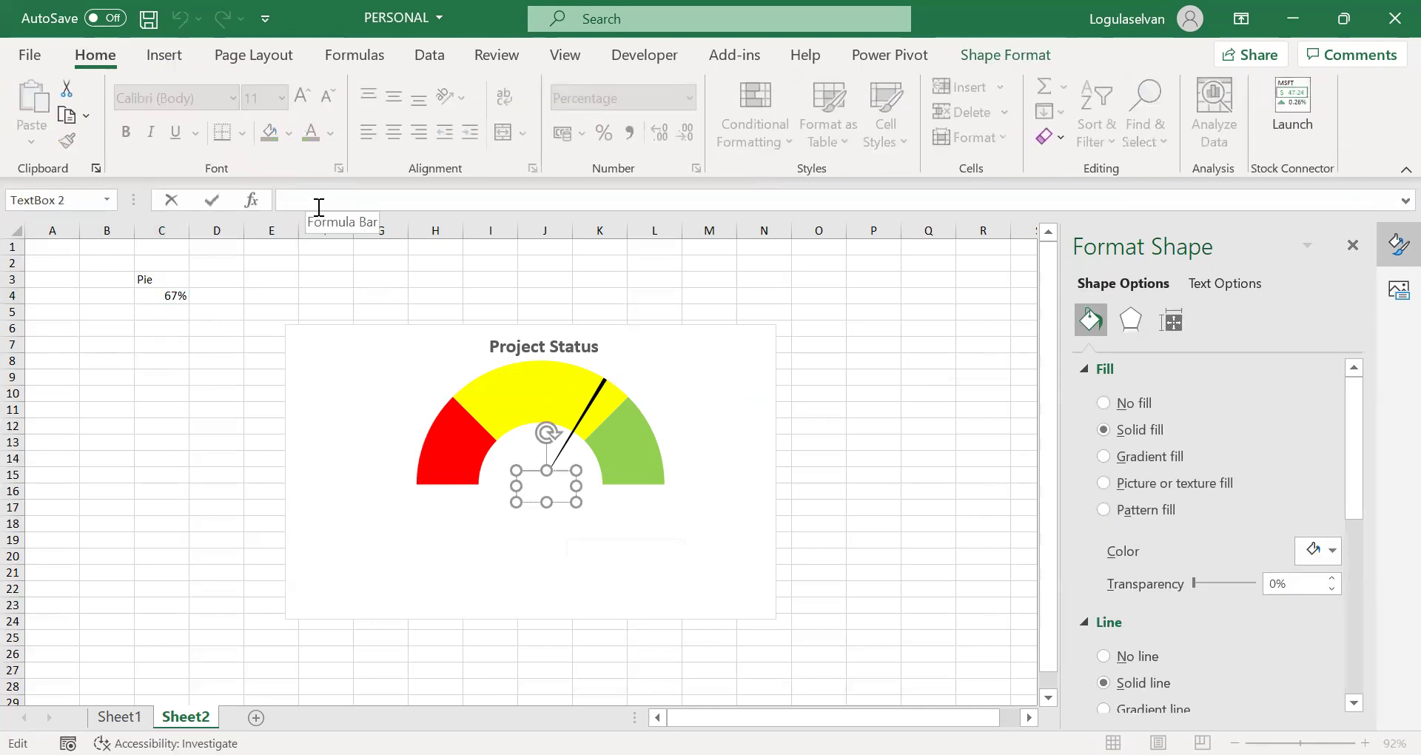
pyautogui.write('=')
pyautogui.click(175, 294)
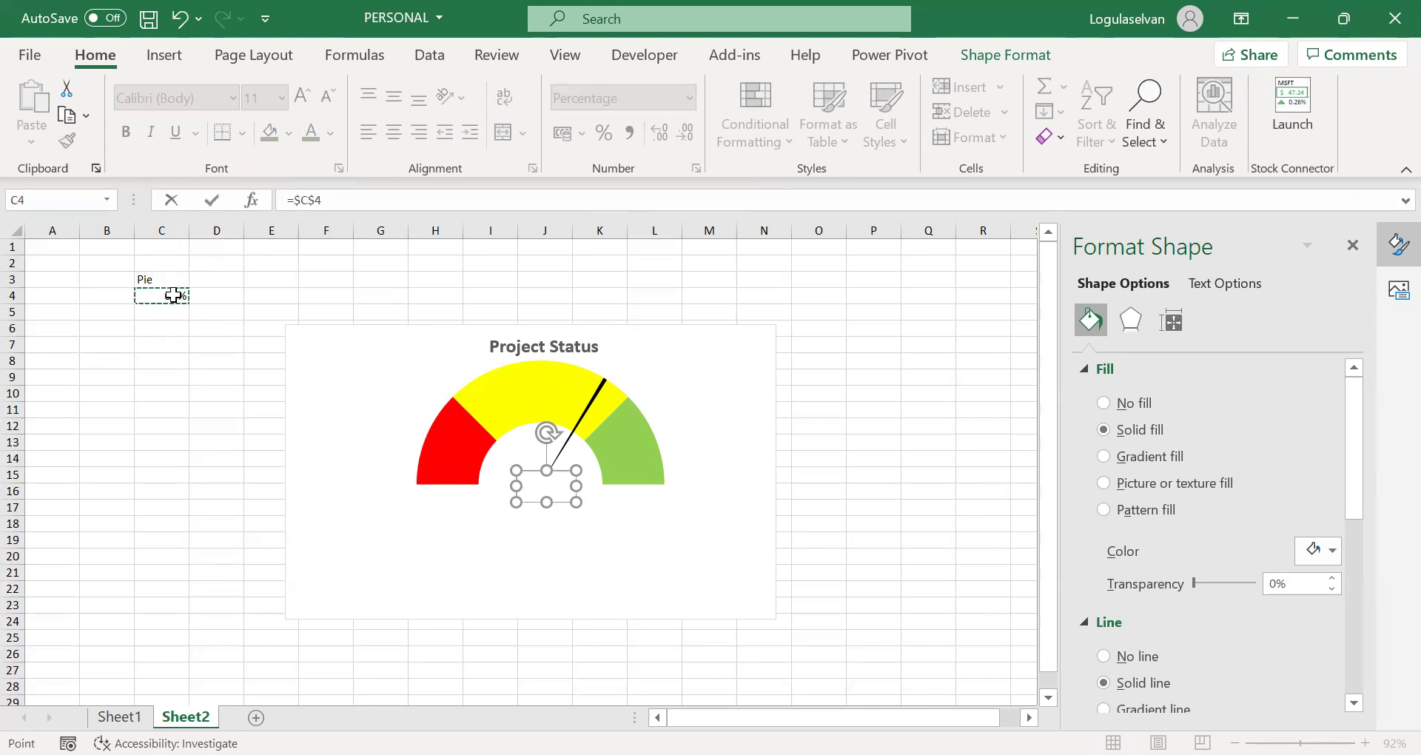
pyautogui.press('Return')
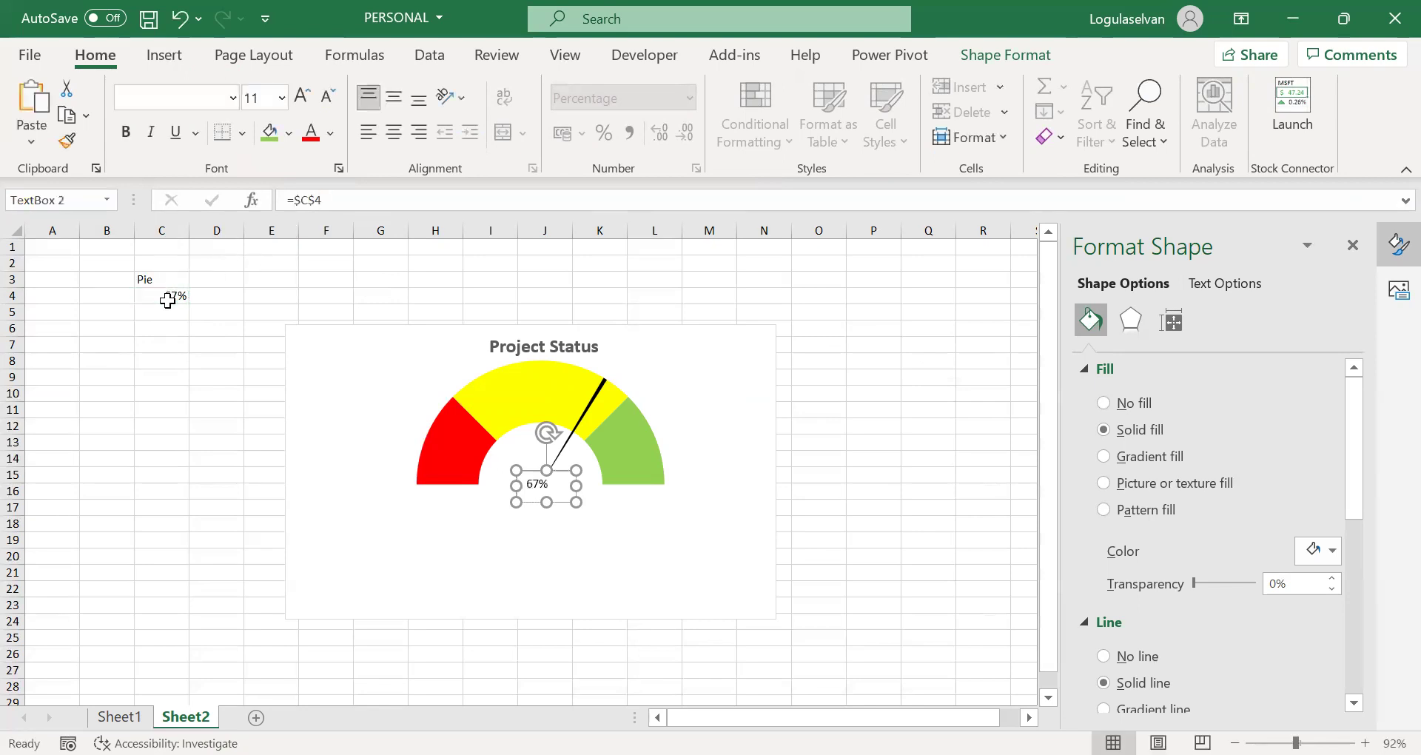
pyautogui.click(184, 376)
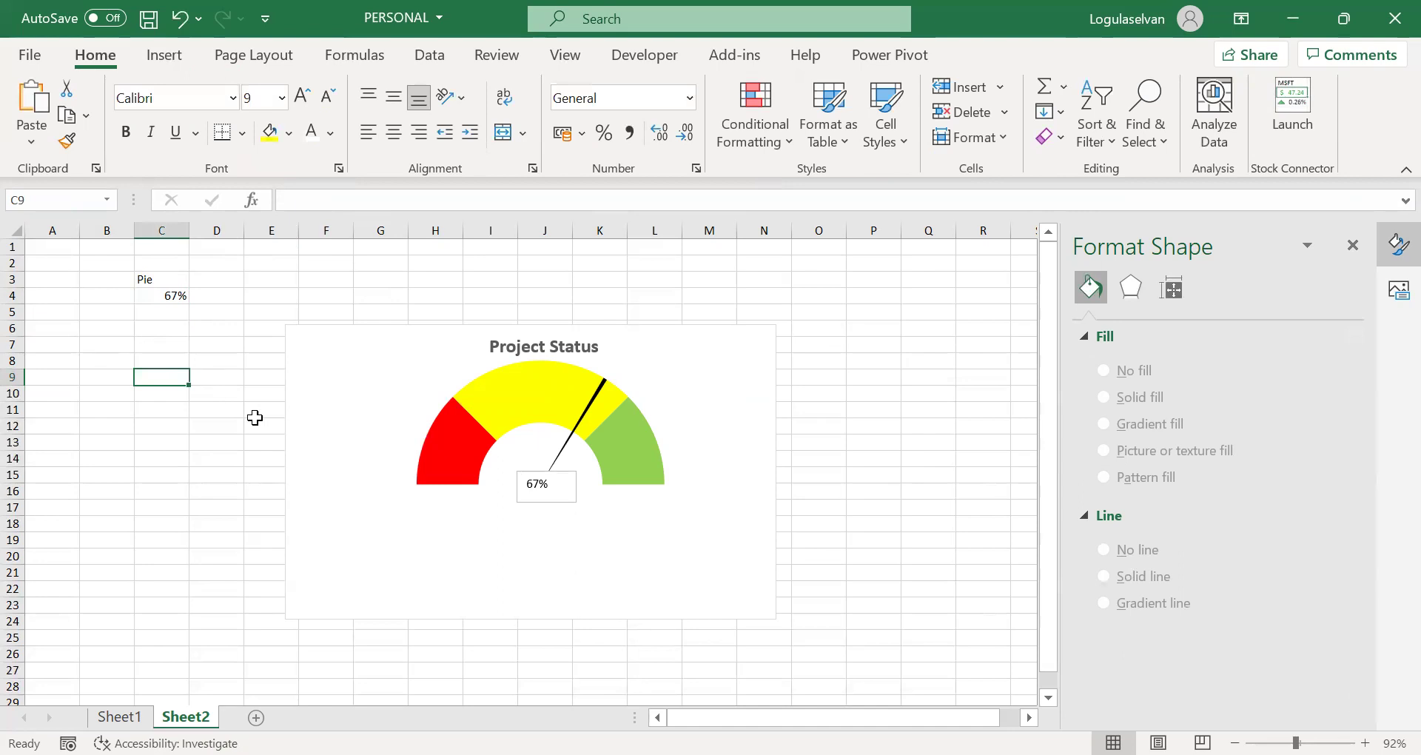
# - Remove the outline of the linked percentage text box and make its text bold at size 14
pyautogui.click(564, 478)
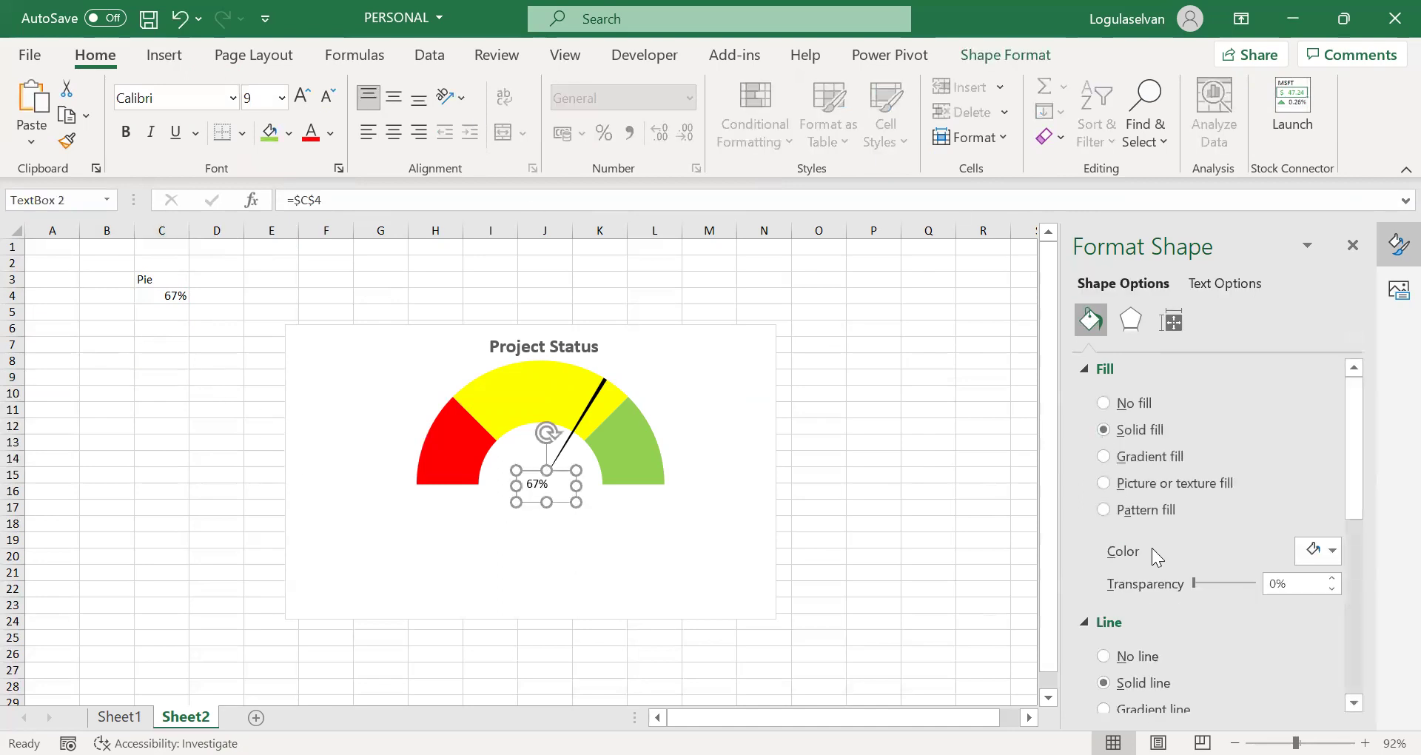
pyautogui.click(1105, 654)
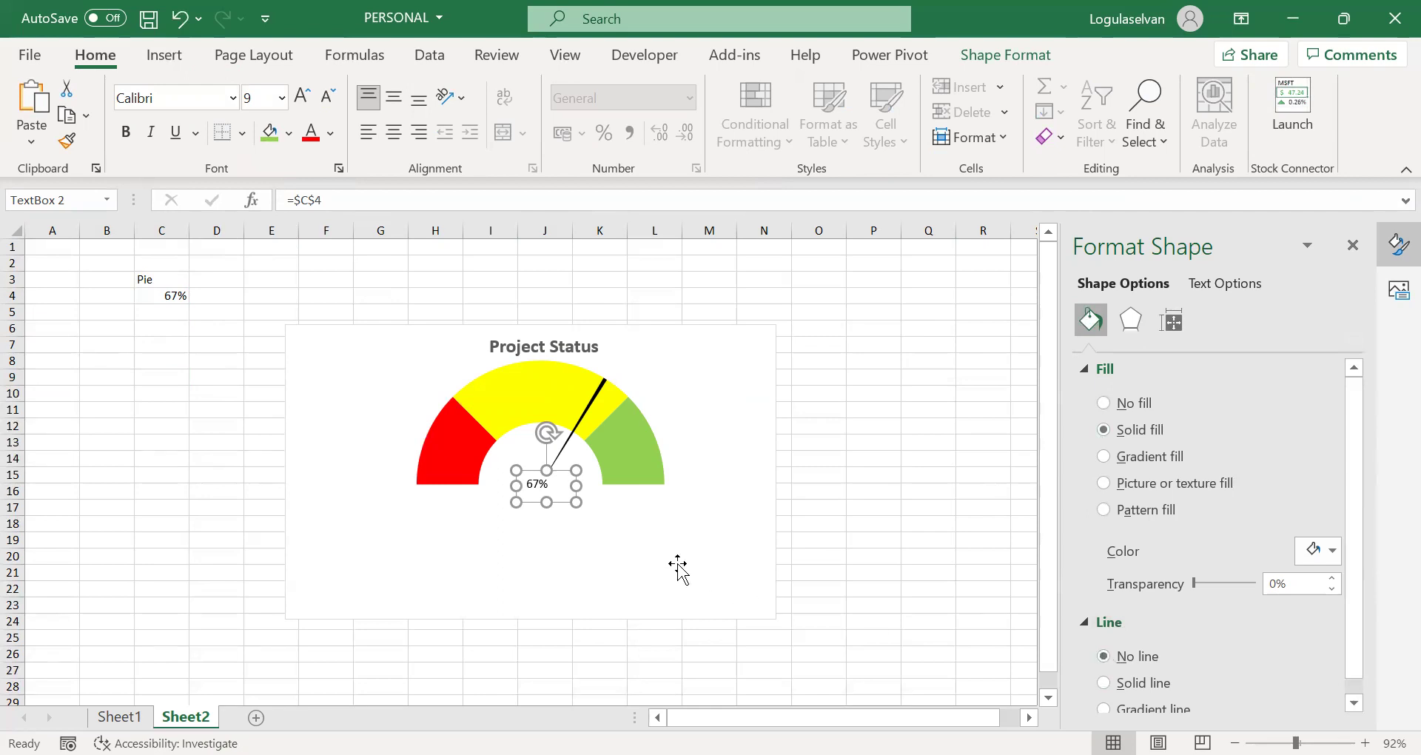
pyautogui.click(555, 484)
pyautogui.click(546, 477)
pyautogui.click(282, 98)
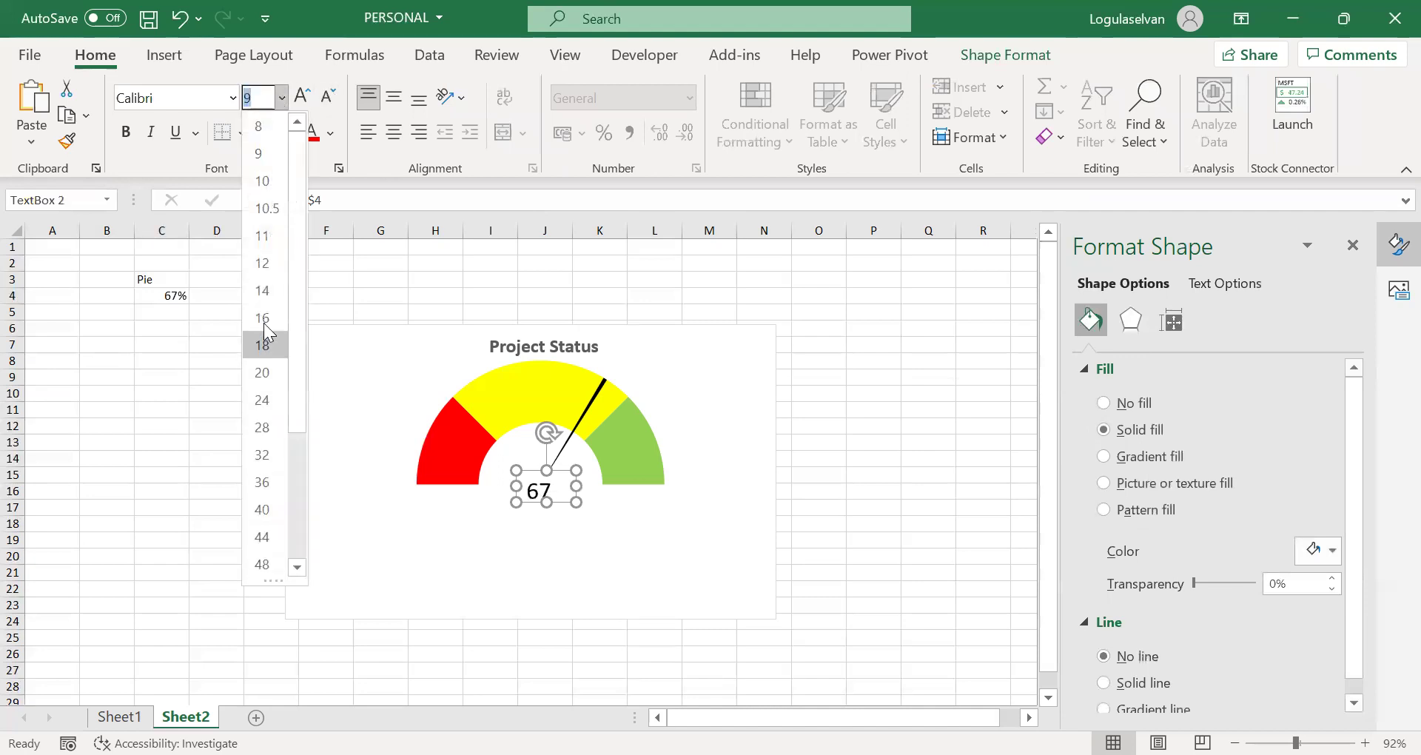
pyautogui.click(265, 291)
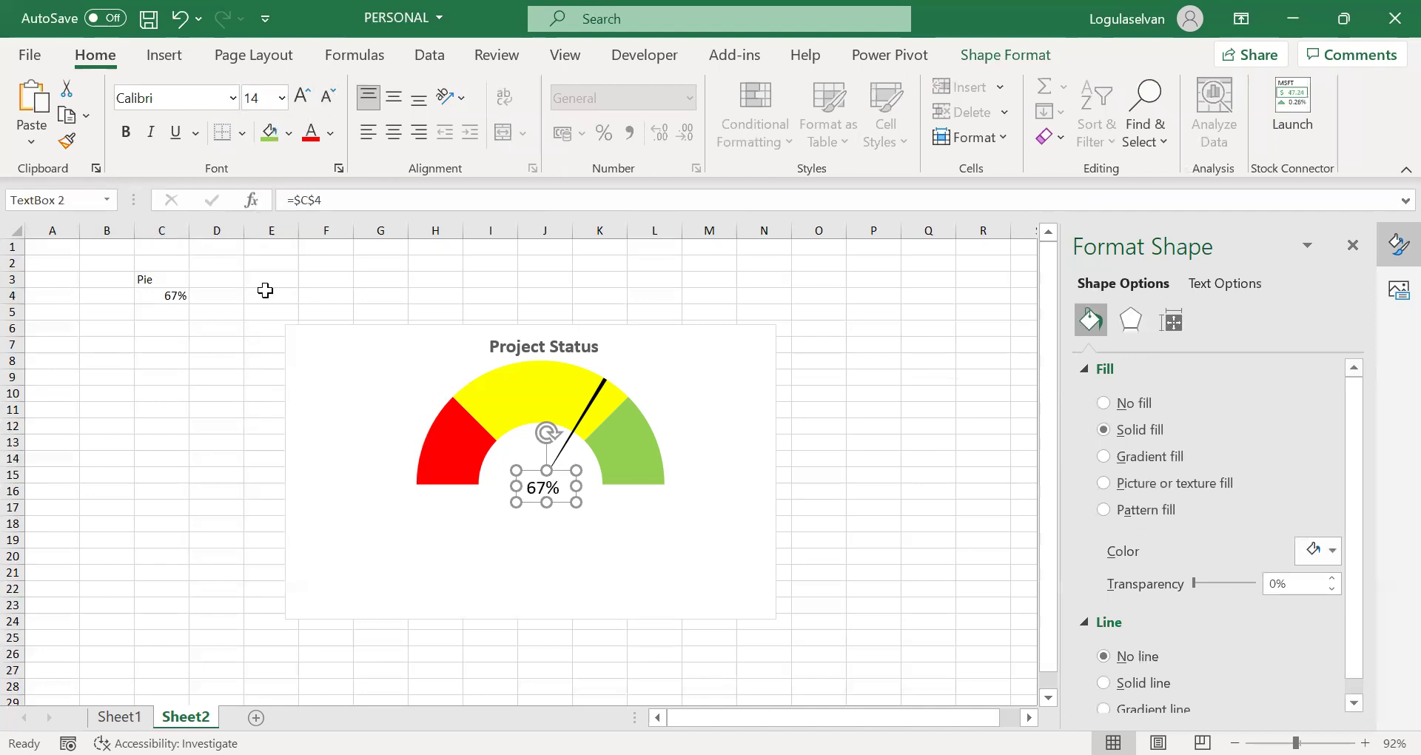
pyautogui.hotkey('ctrl', 'b')
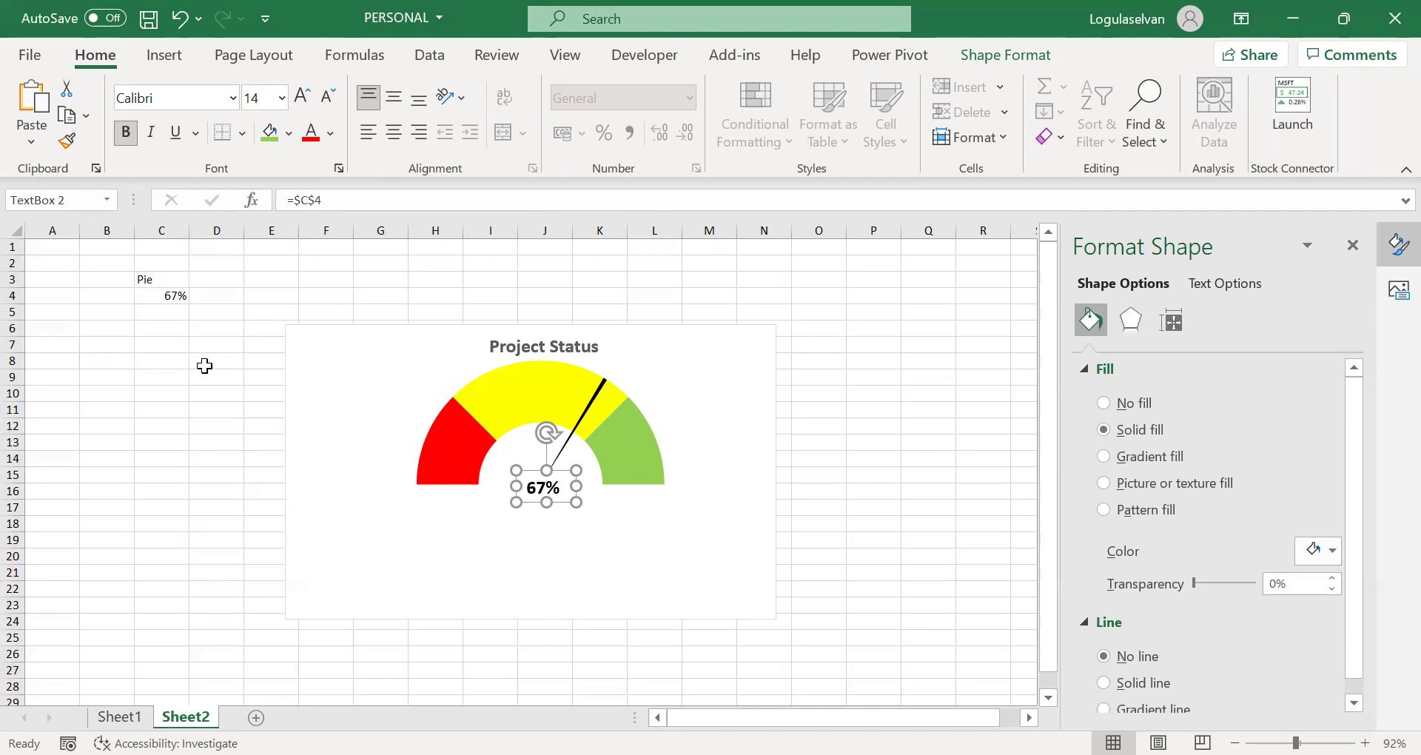
# - Rename the header in C3 above the percentage to Completed
pyautogui.click(172, 282)
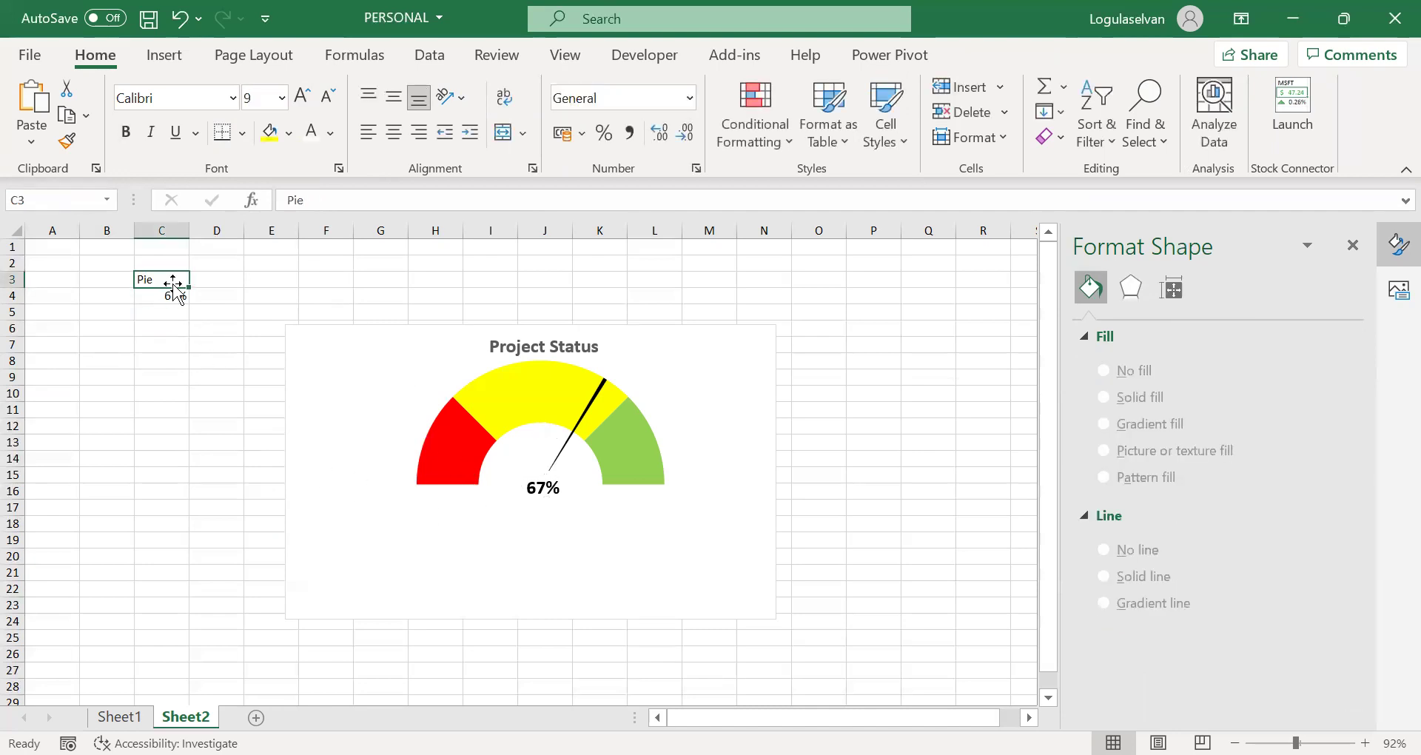
pyautogui.write('Completed')
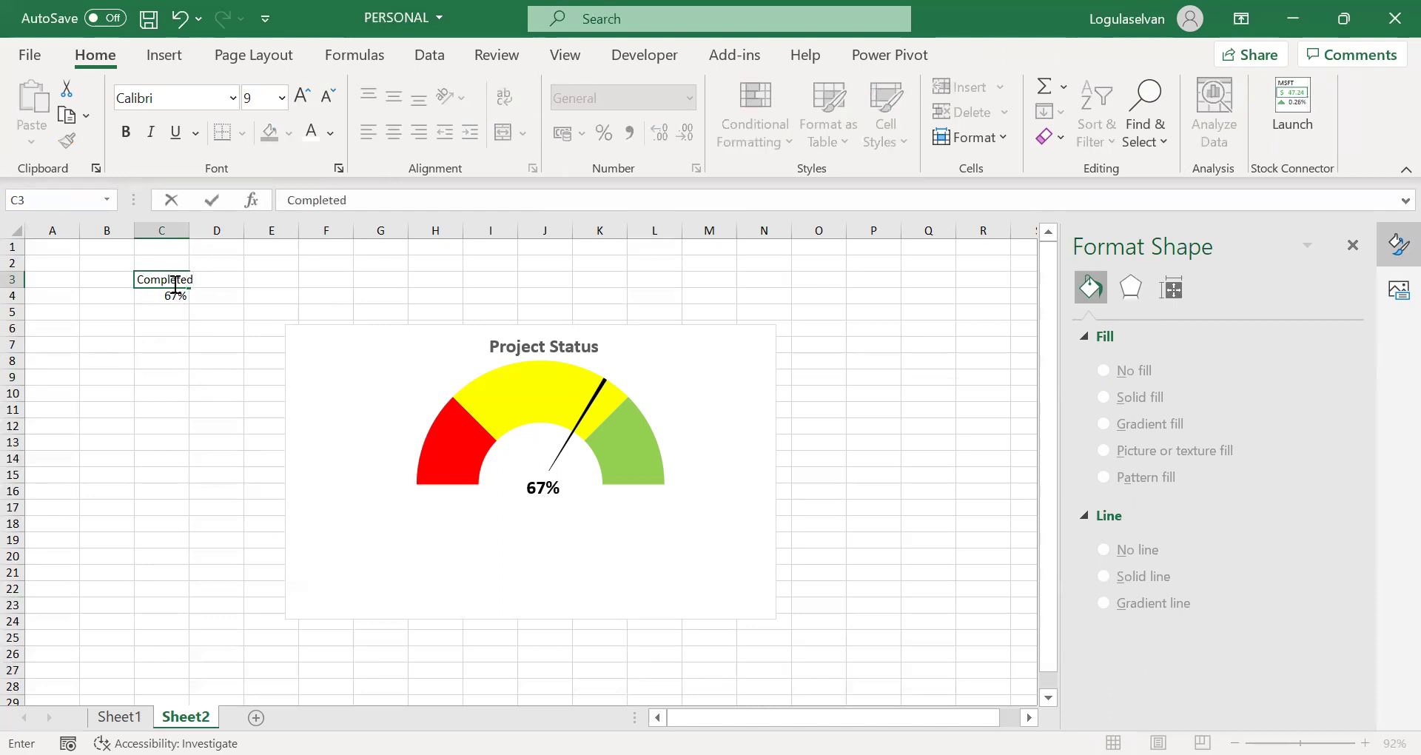
pyautogui.click(219, 296)
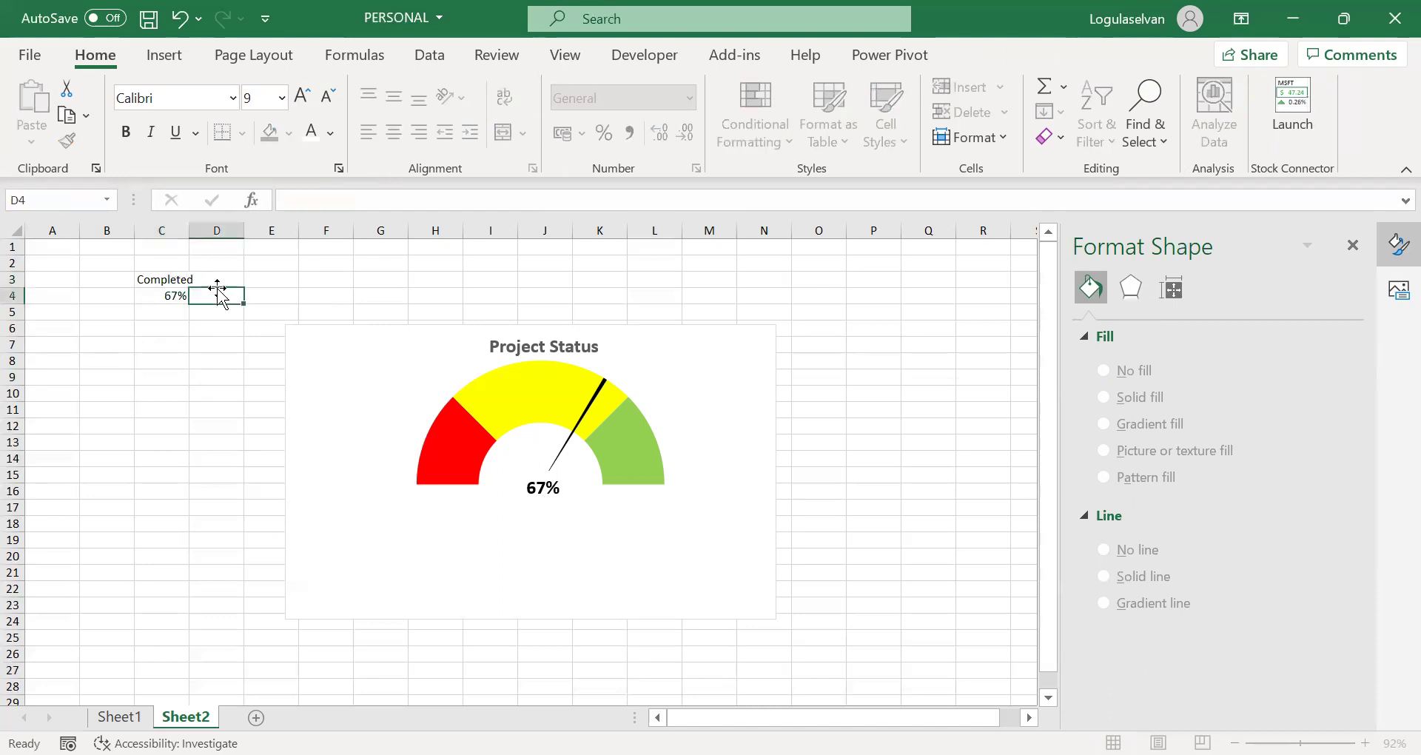
# - Insert a text box just below the percentage label on the gauge and link it to the header cell with =$C$3
pyautogui.click(190, 56)
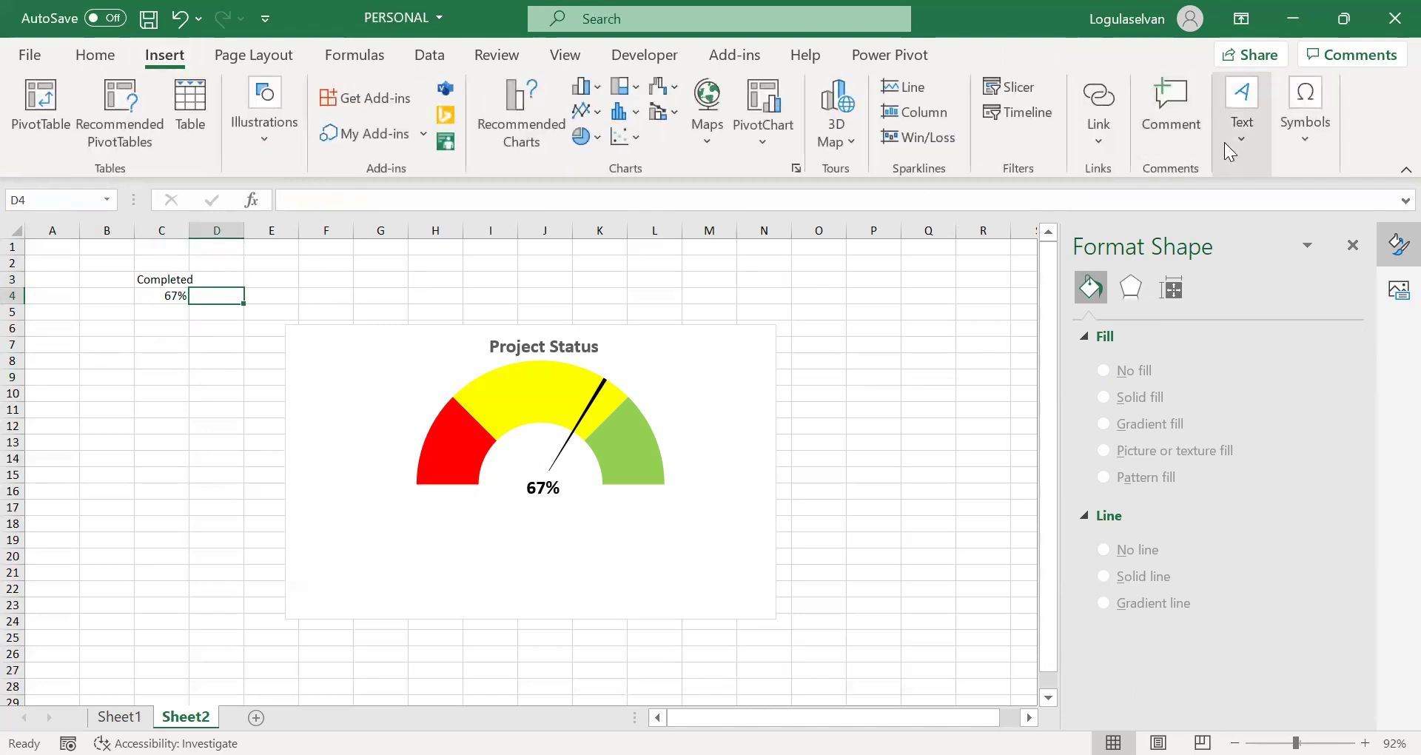
pyautogui.click(1233, 148)
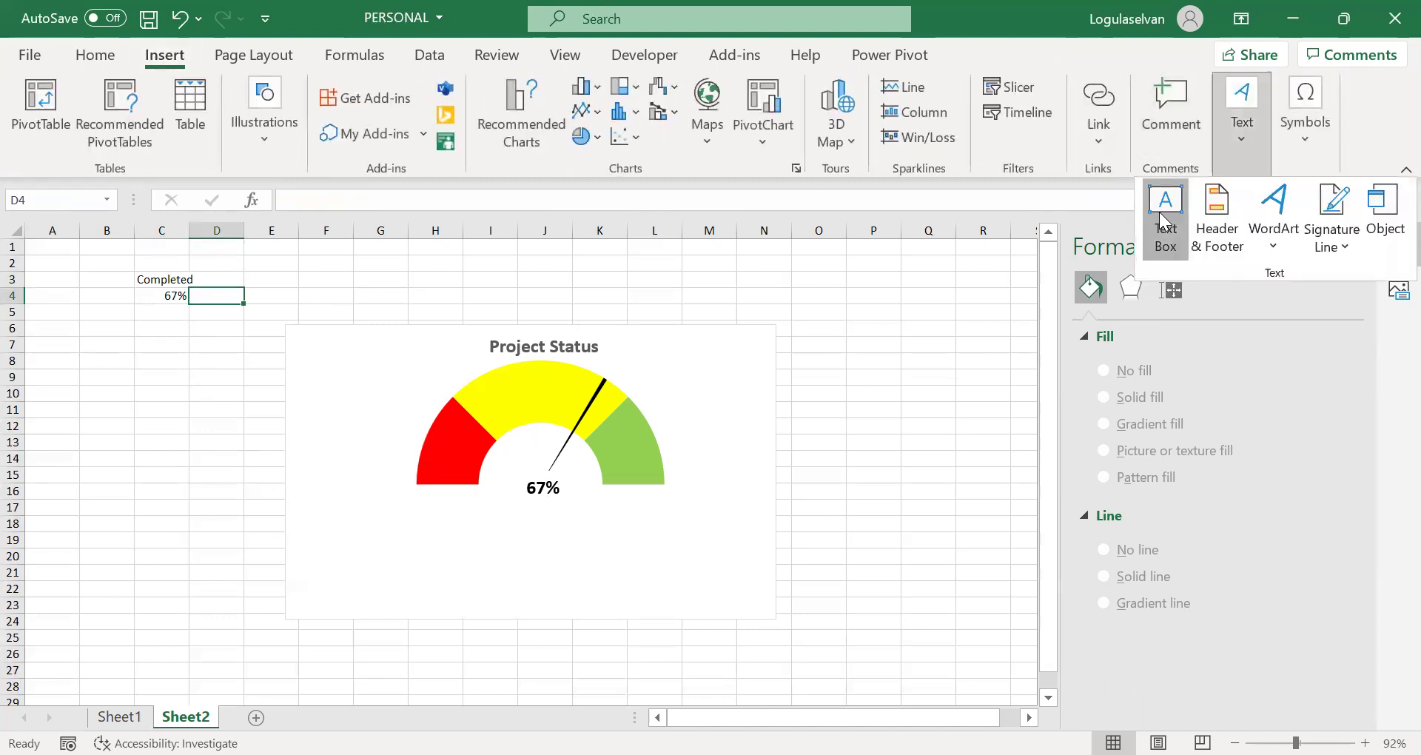
pyautogui.click(1164, 220)
pyautogui.moveTo(493, 495); pyautogui.dragTo(595, 525)
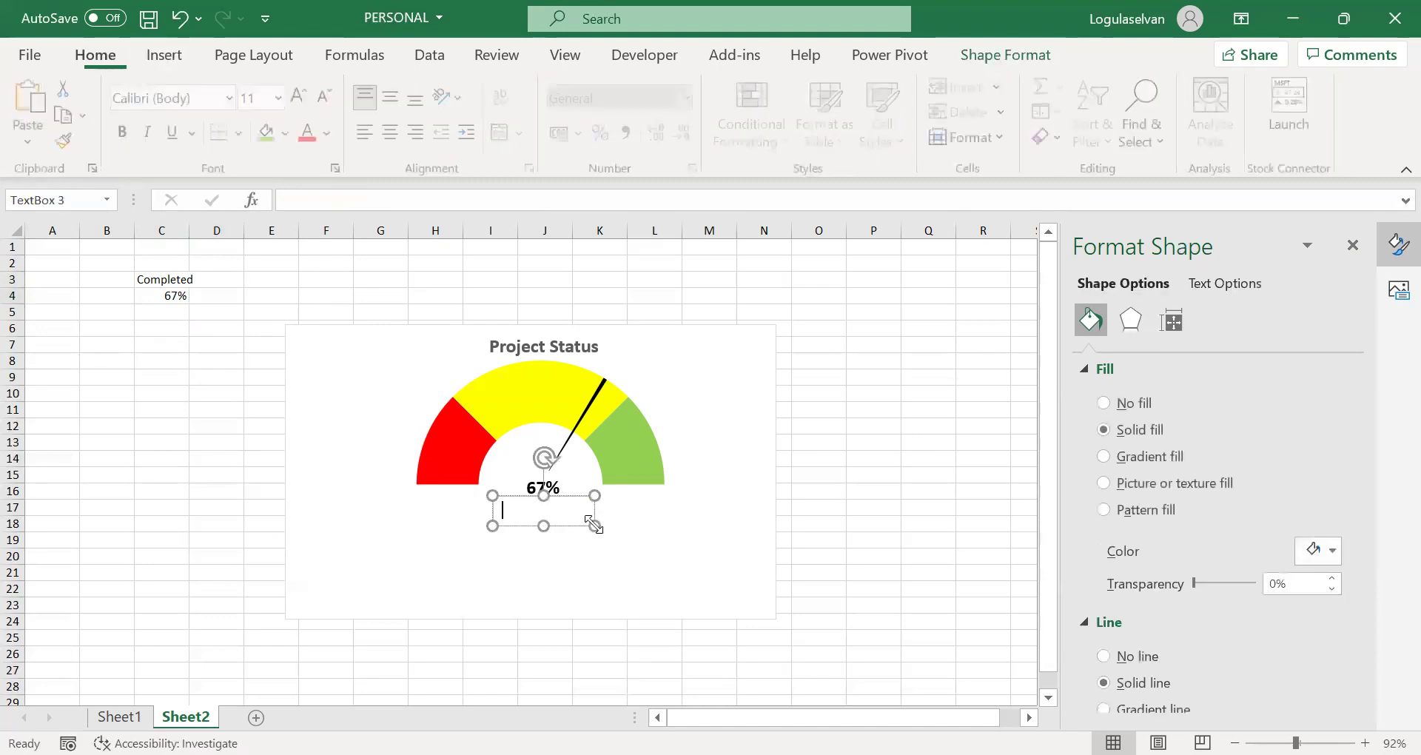
pyautogui.click(293, 200)
pyautogui.write('=')
pyautogui.click(182, 277)
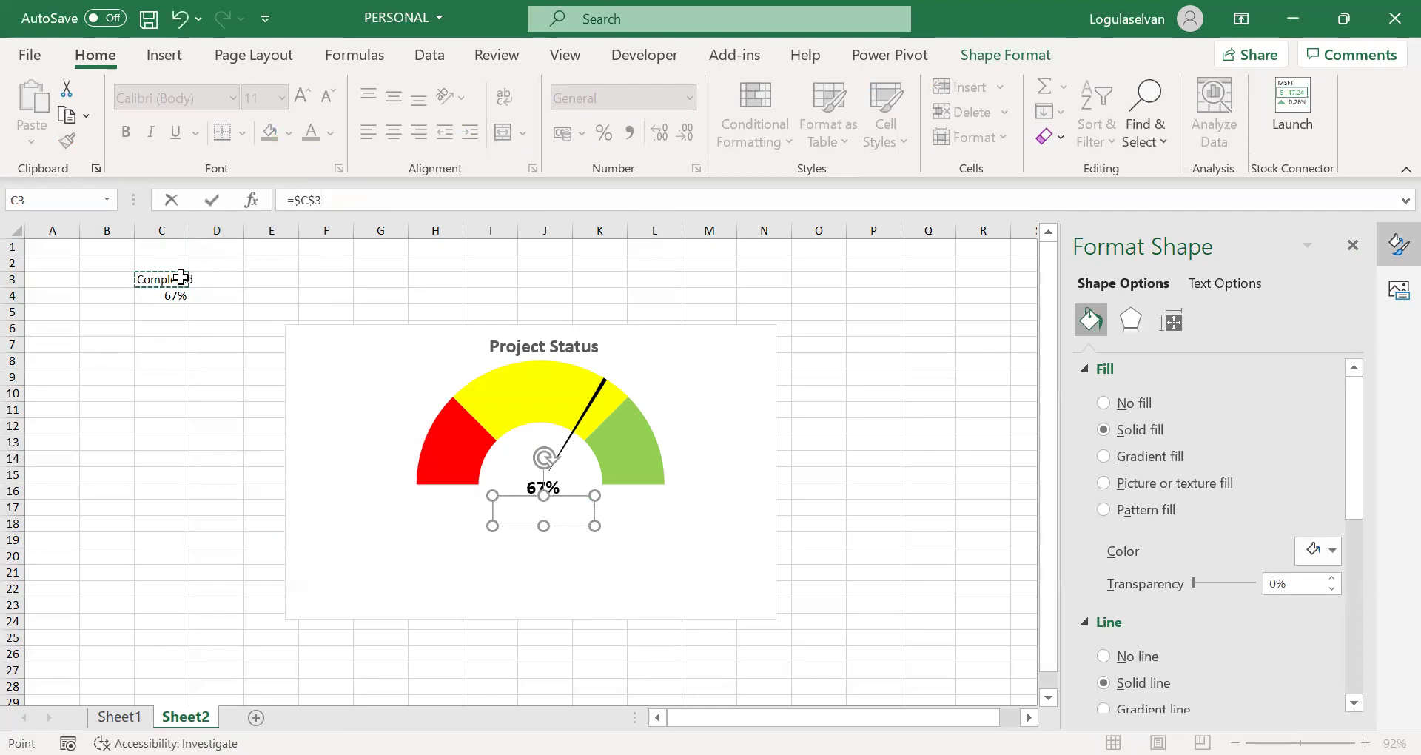
pyautogui.press('Return')
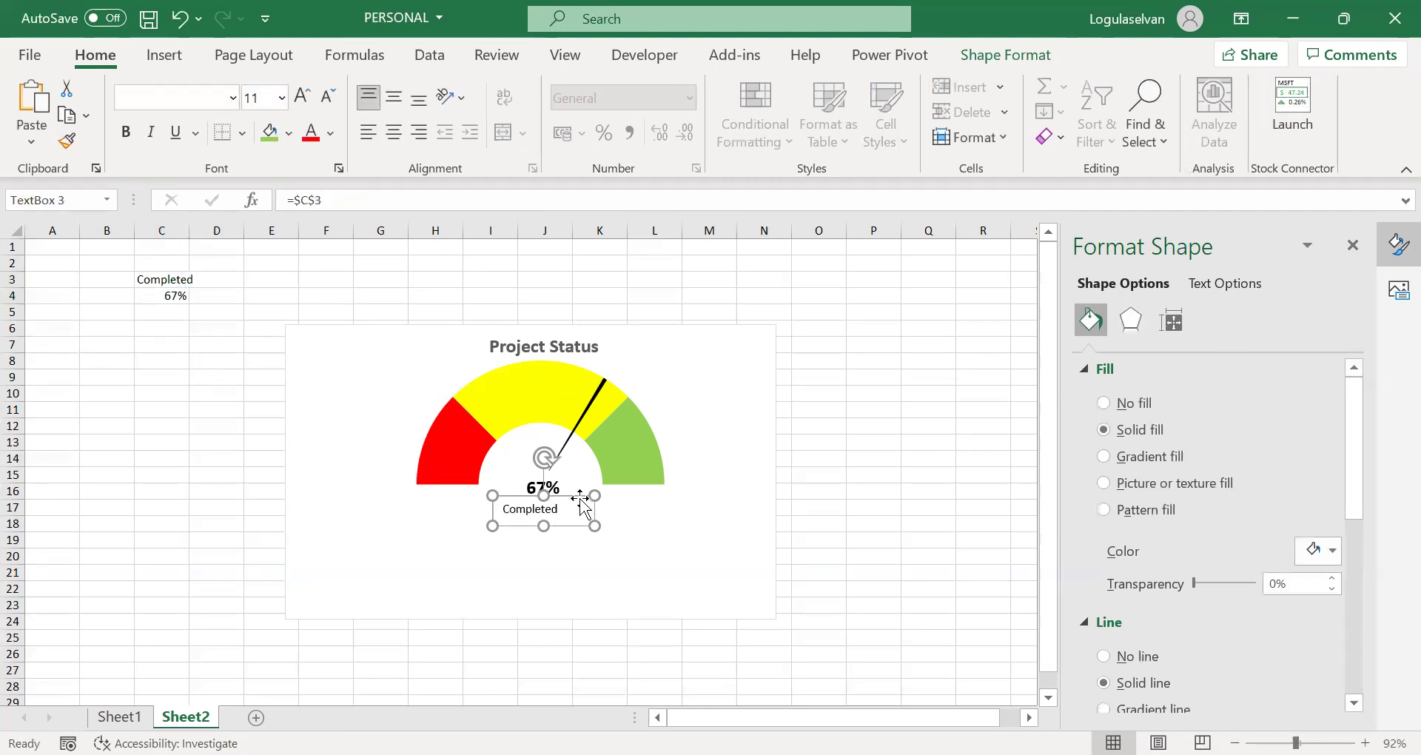
# - Make the Completed label bold, size 14 and centered, and enlarge its text box to fit the whole word
pyautogui.click(282, 98)
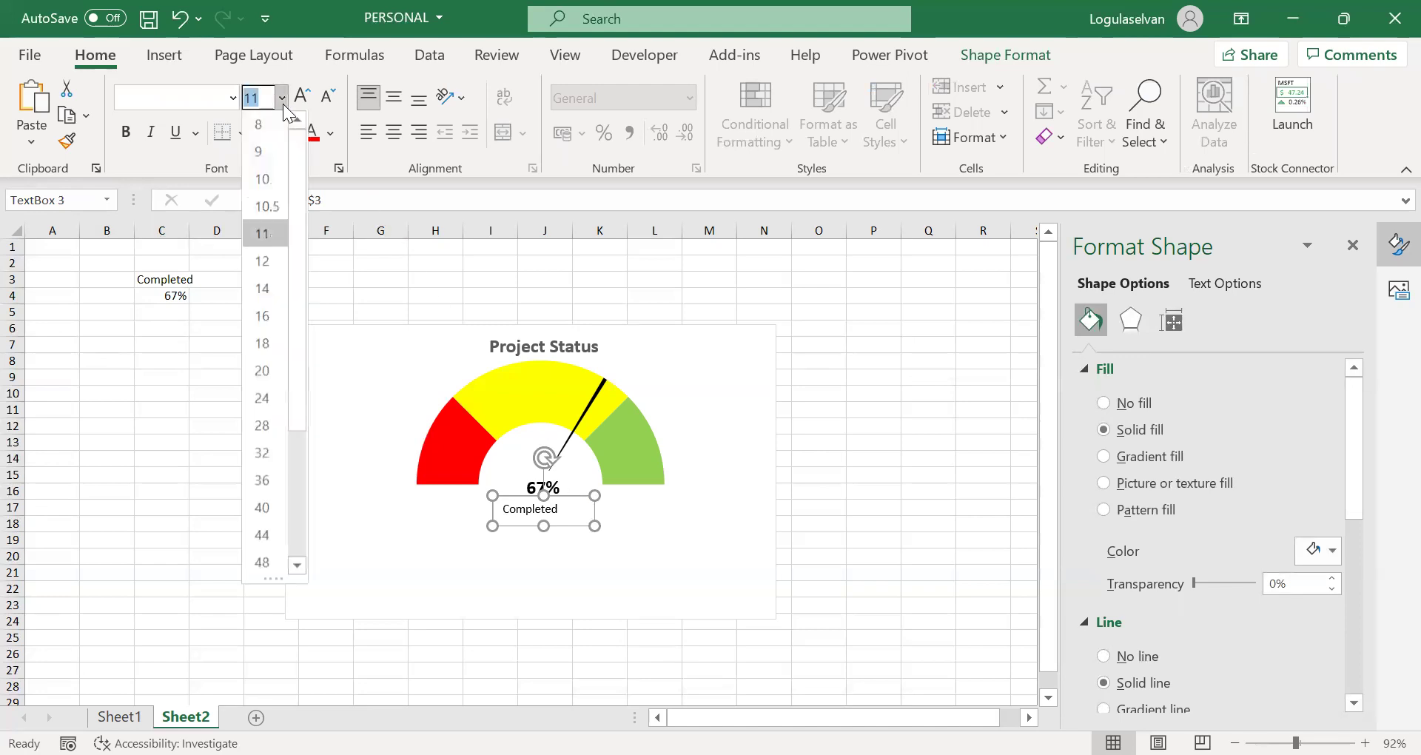
pyautogui.click(263, 290)
pyautogui.hotkey('ctrl', 'b')
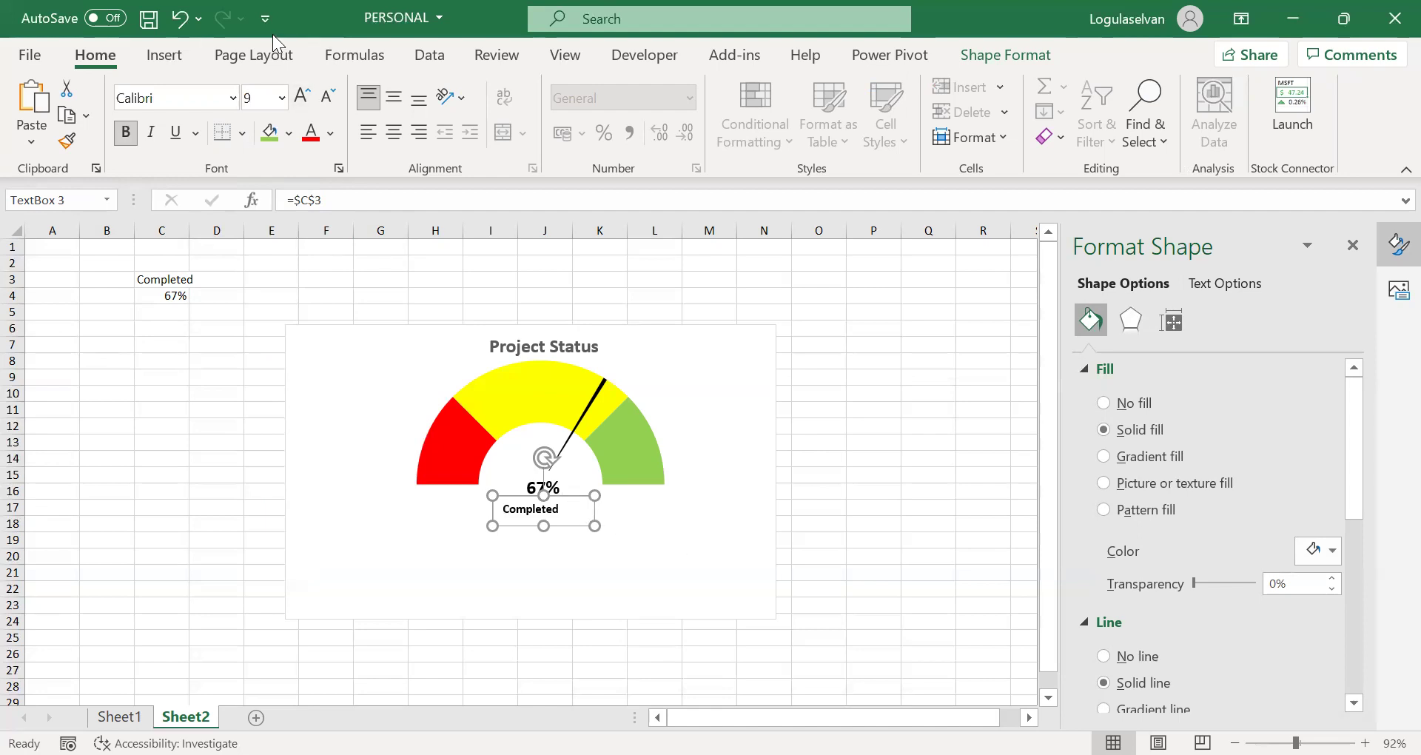
pyautogui.click(281, 98)
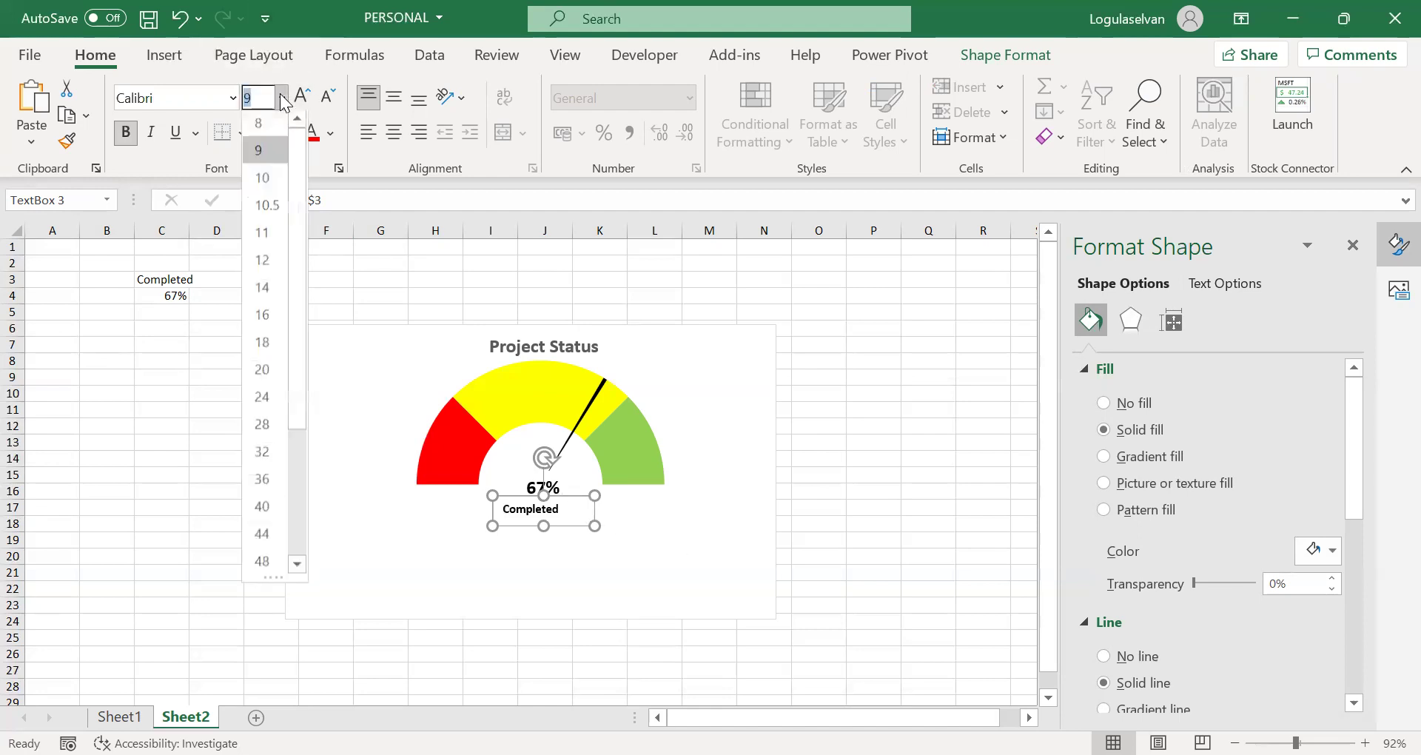
pyautogui.click(267, 290)
pyautogui.click(393, 134)
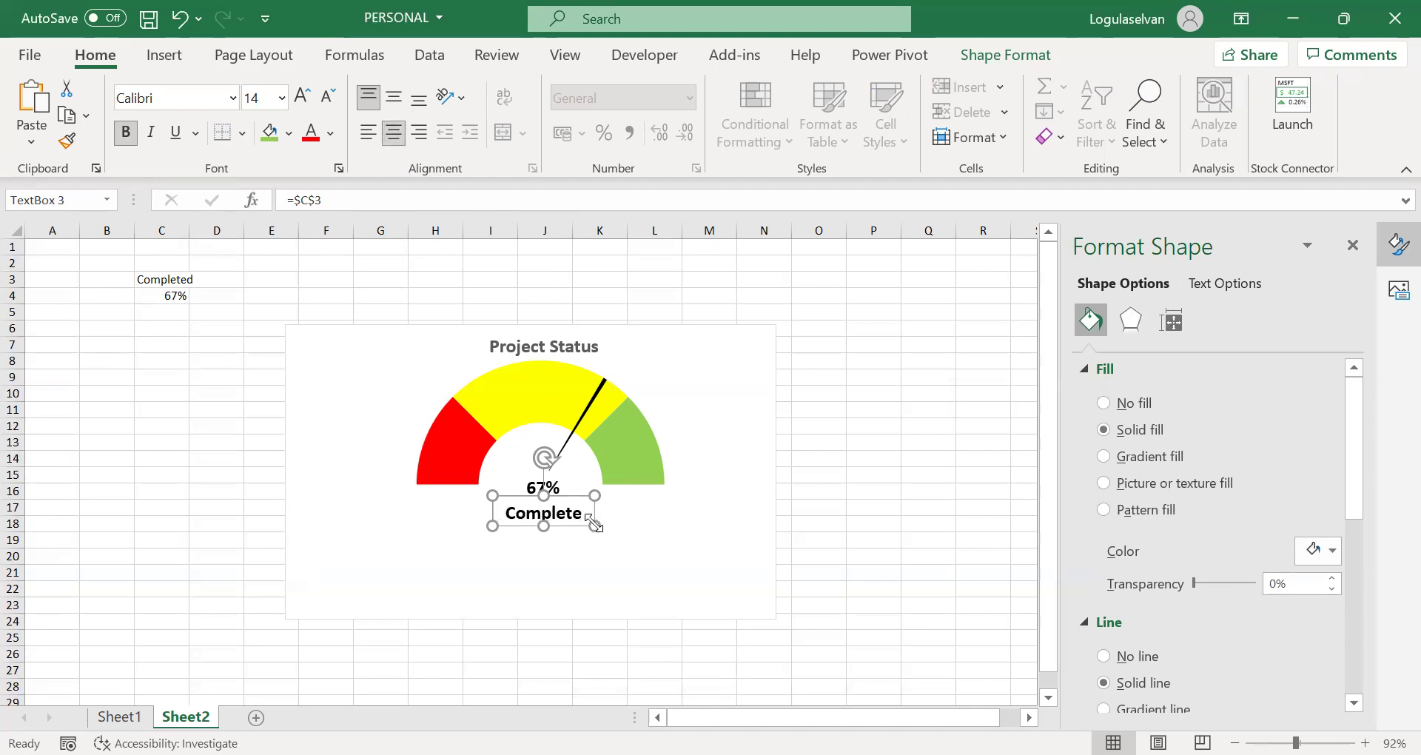
pyautogui.moveTo(595, 525); pyautogui.dragTo(569, 497)
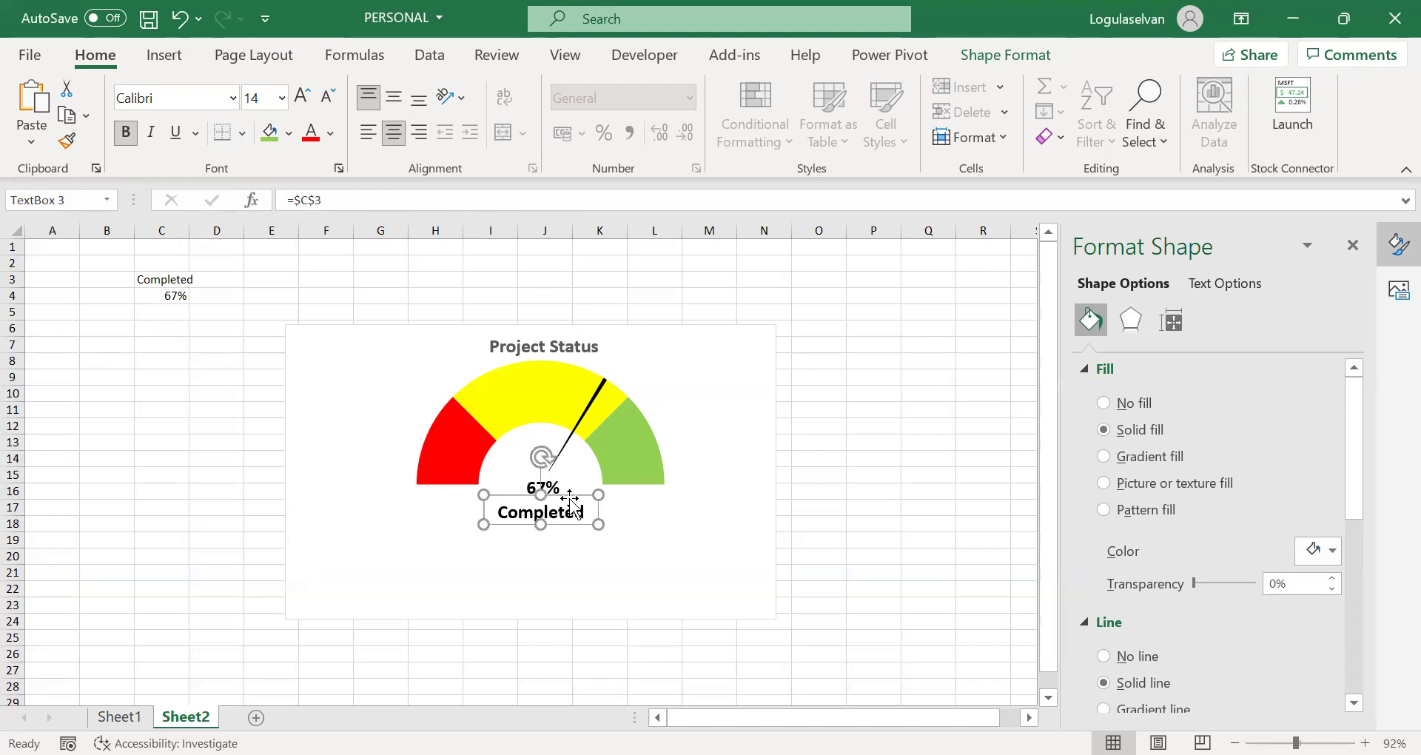
# - Remove the outline of the Completed text box
pyautogui.click(470, 577)
pyautogui.click(588, 497)
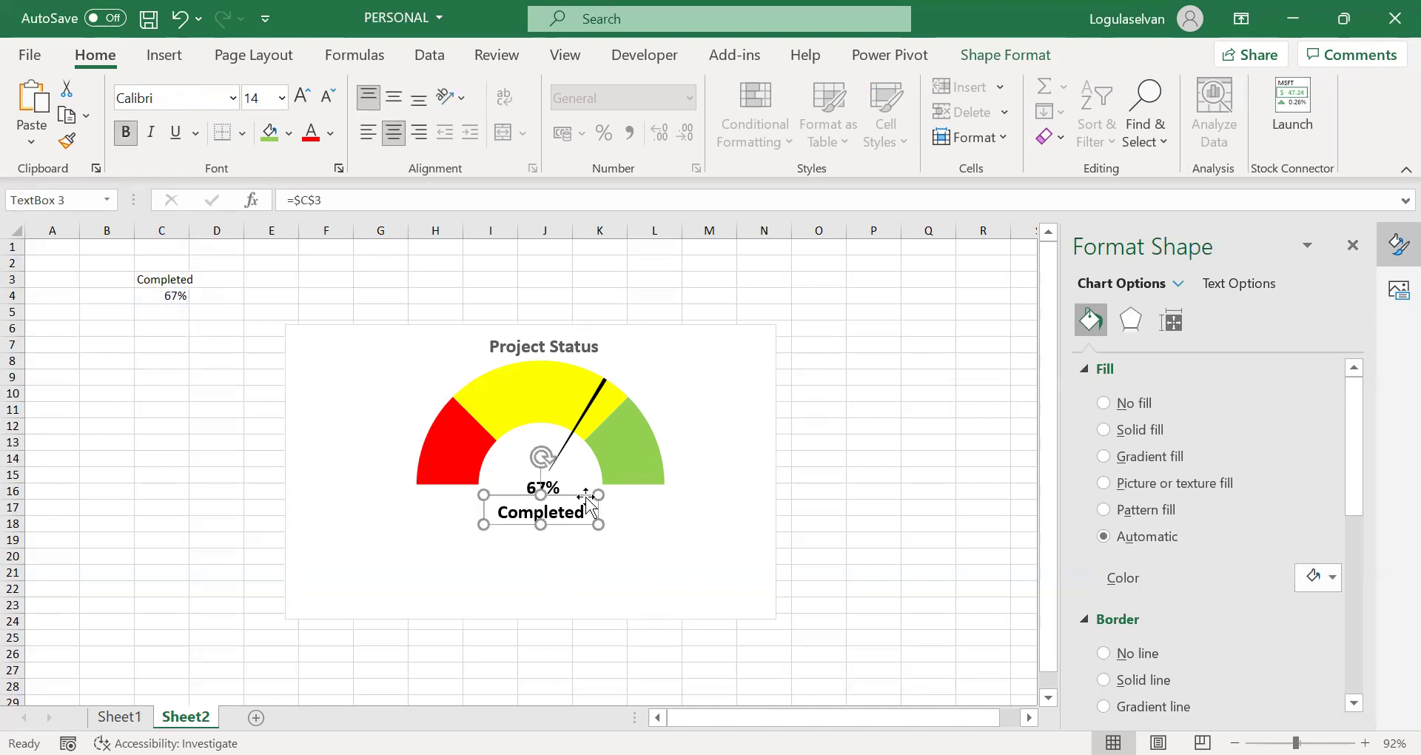
pyautogui.click(1104, 658)
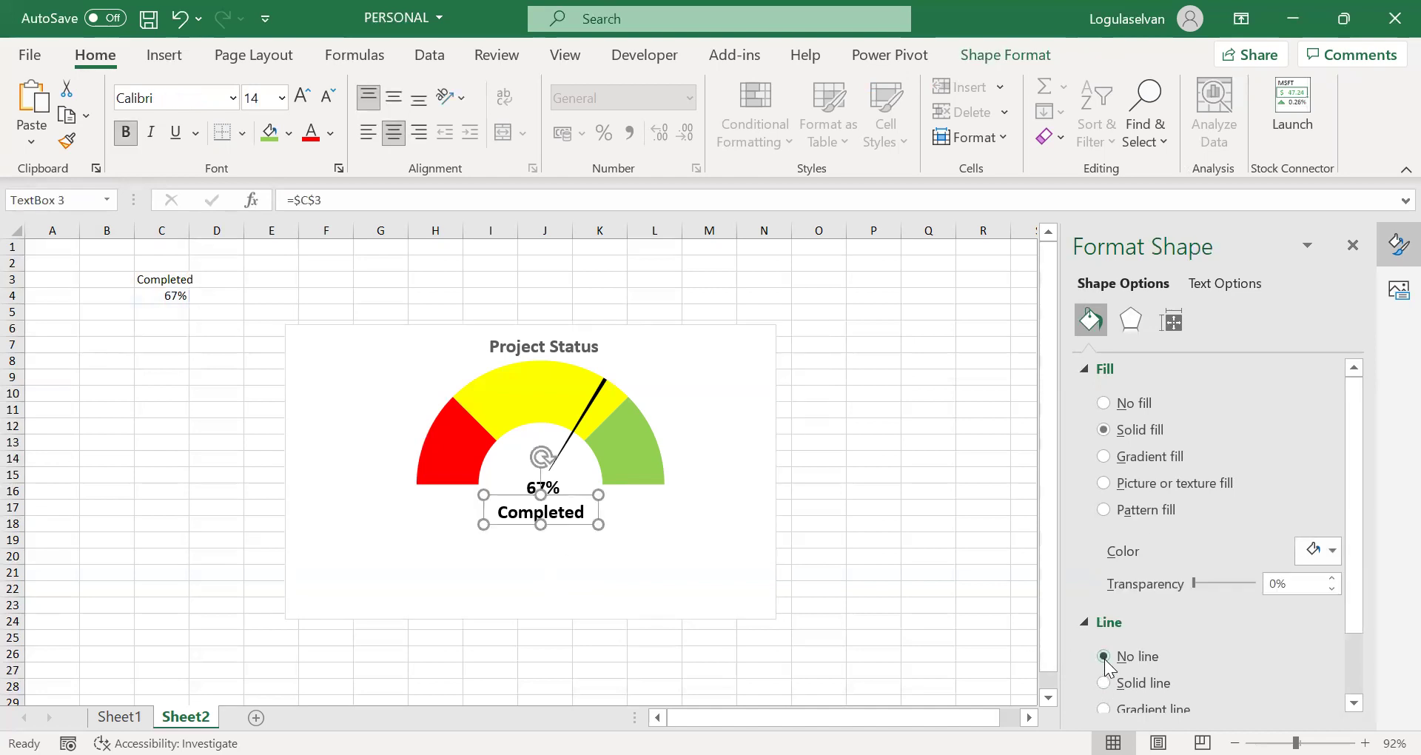
pyautogui.click(396, 554)
# - Set the completion percentage in C4 to 80% to check the needle and linked label
pyautogui.click(176, 298)
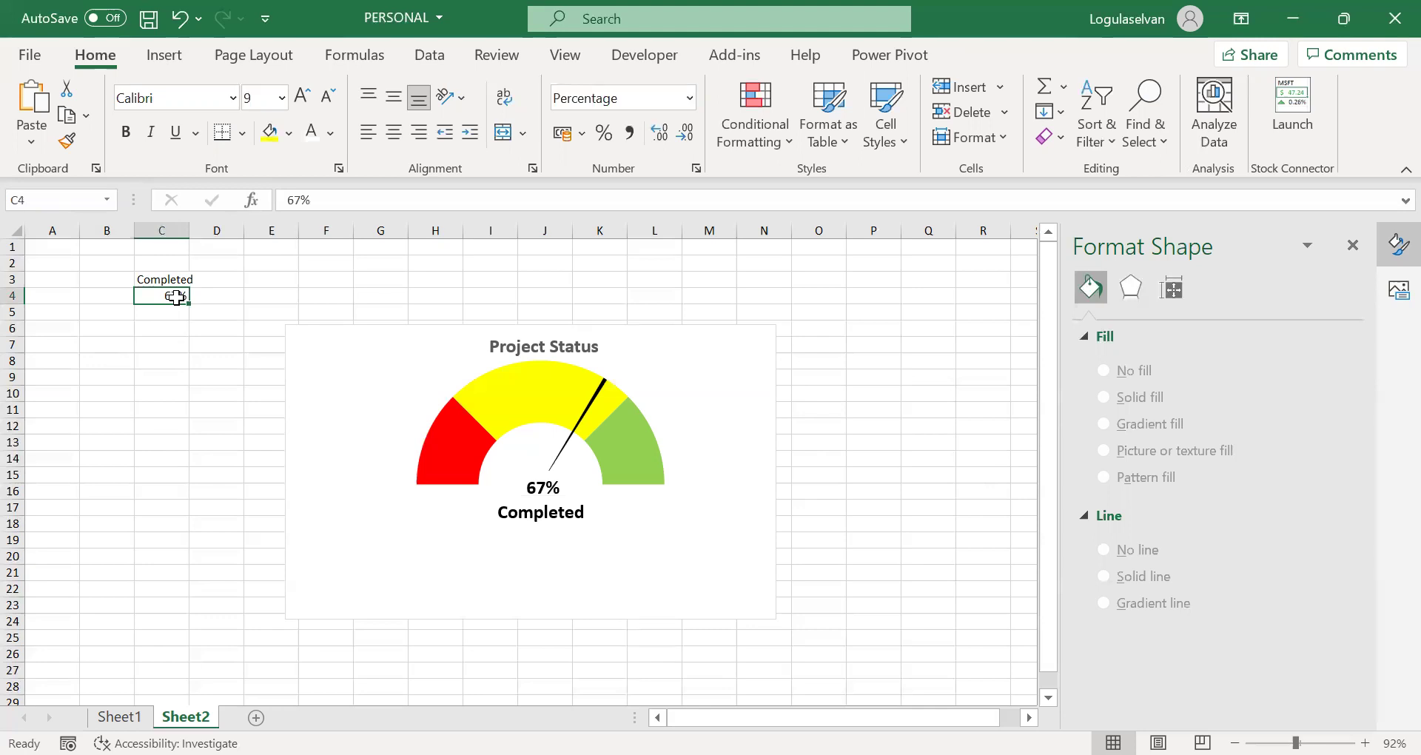
pyautogui.write('80')
pyautogui.press('Return')
pyautogui.write('\\')
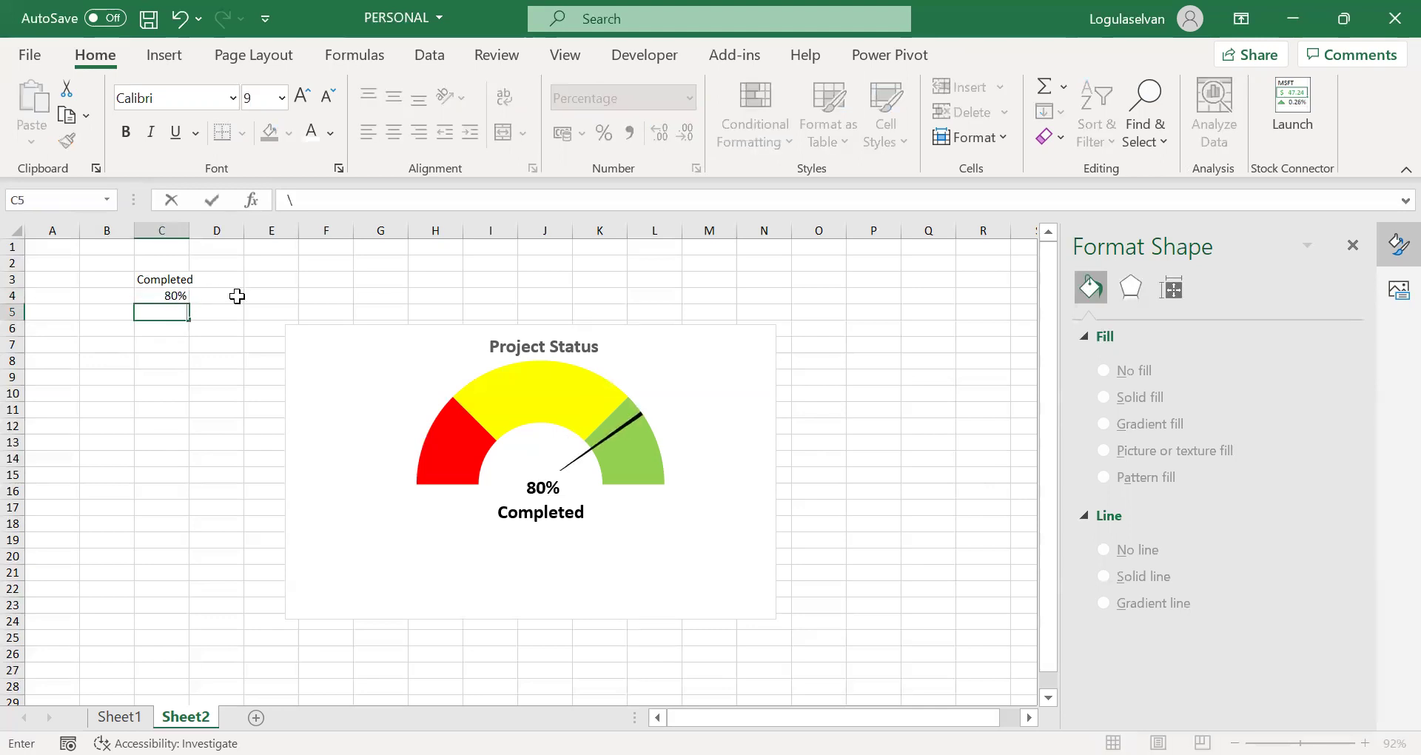
pyautogui.moveTo(636, 460)
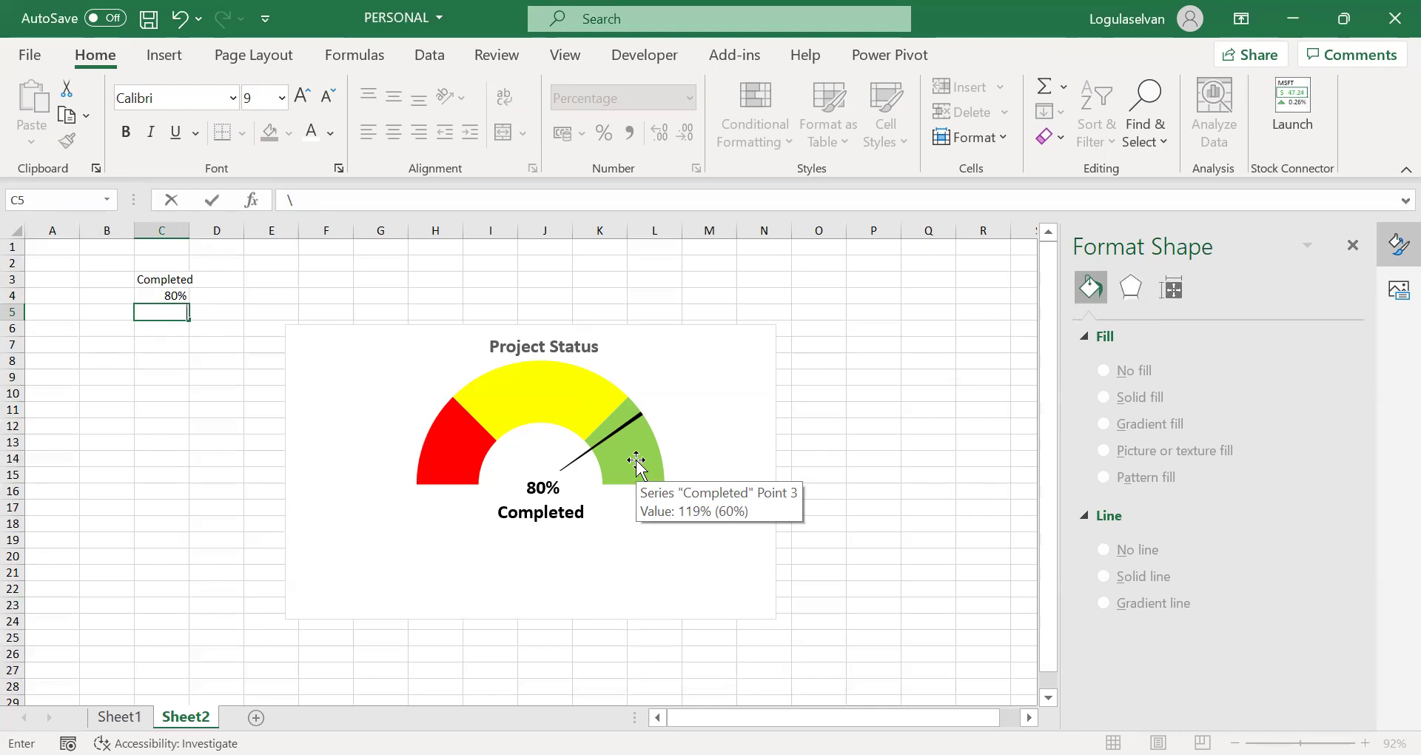
pyautogui.click(526, 410)
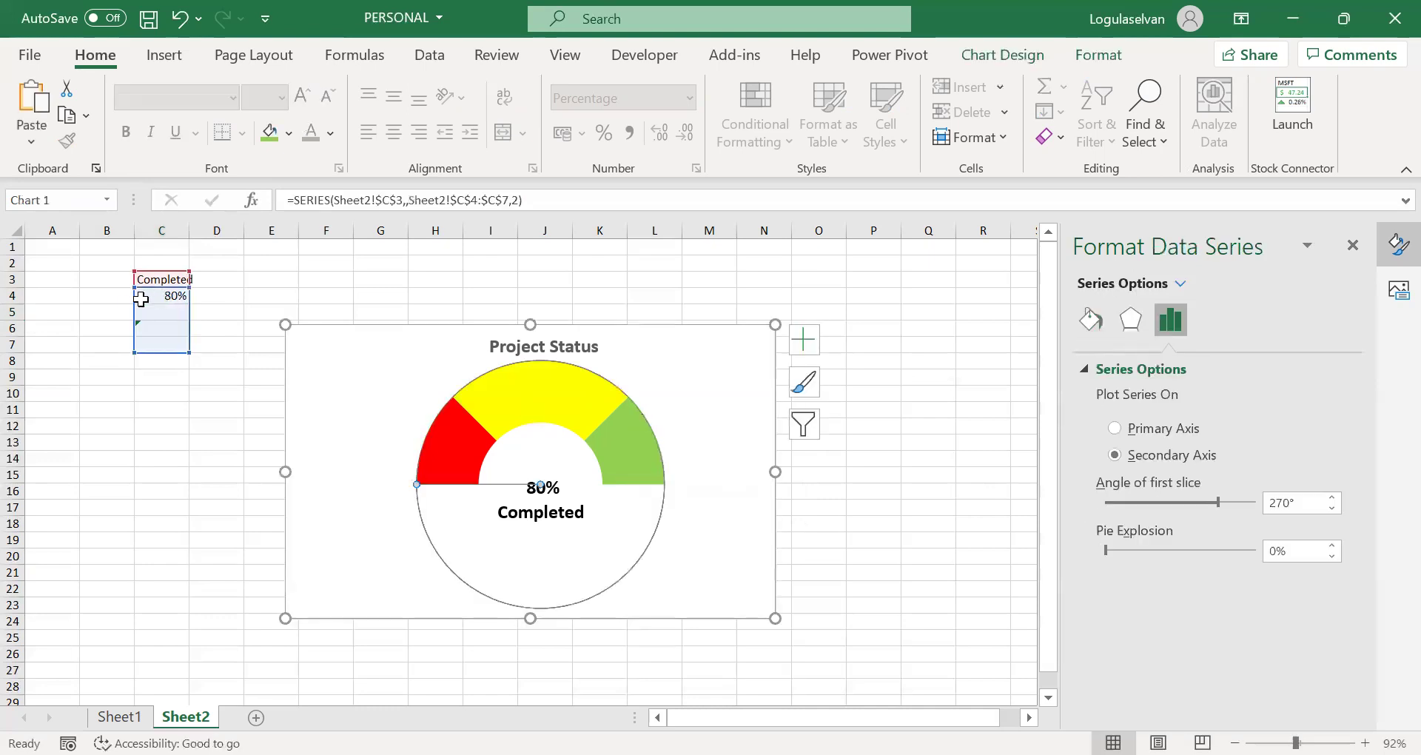
# - Set the gauge's zone values to 50% in B4, 75% in B5 and 25% in B6
pyautogui.click(105, 288)
pyautogui.click(104, 299)
pyautogui.click(105, 311)
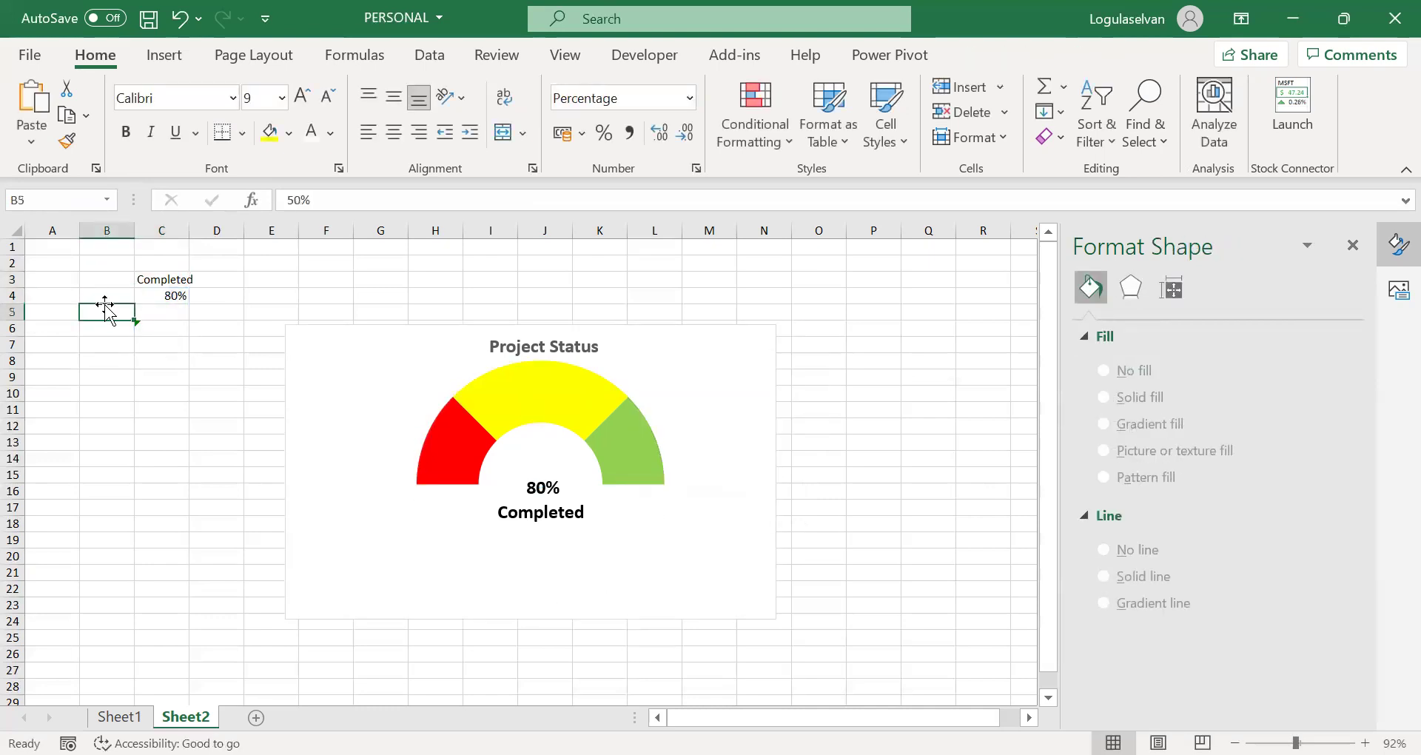
pyautogui.press('Up')
pyautogui.press('Down')
pyautogui.press('Down')
pyautogui.press('Up')
pyautogui.press('Up')
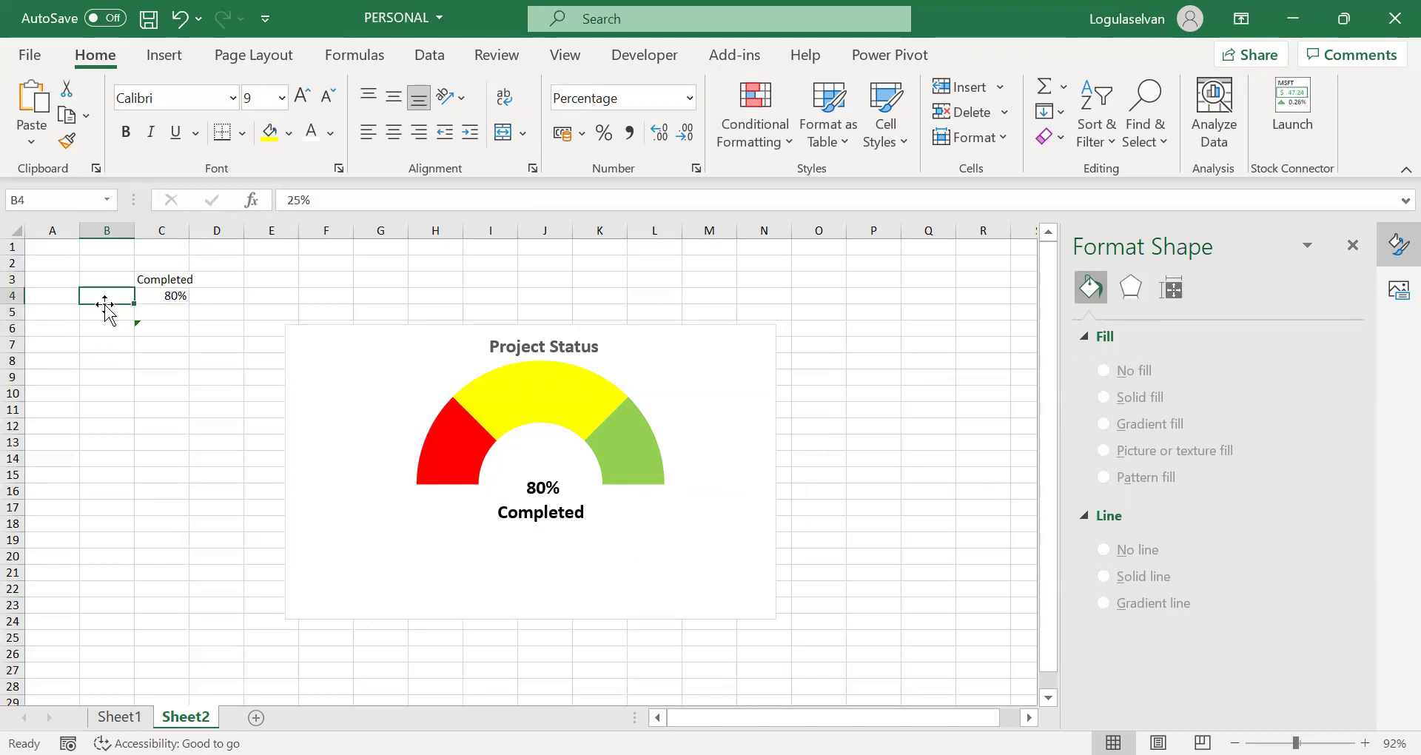
pyautogui.write('5')
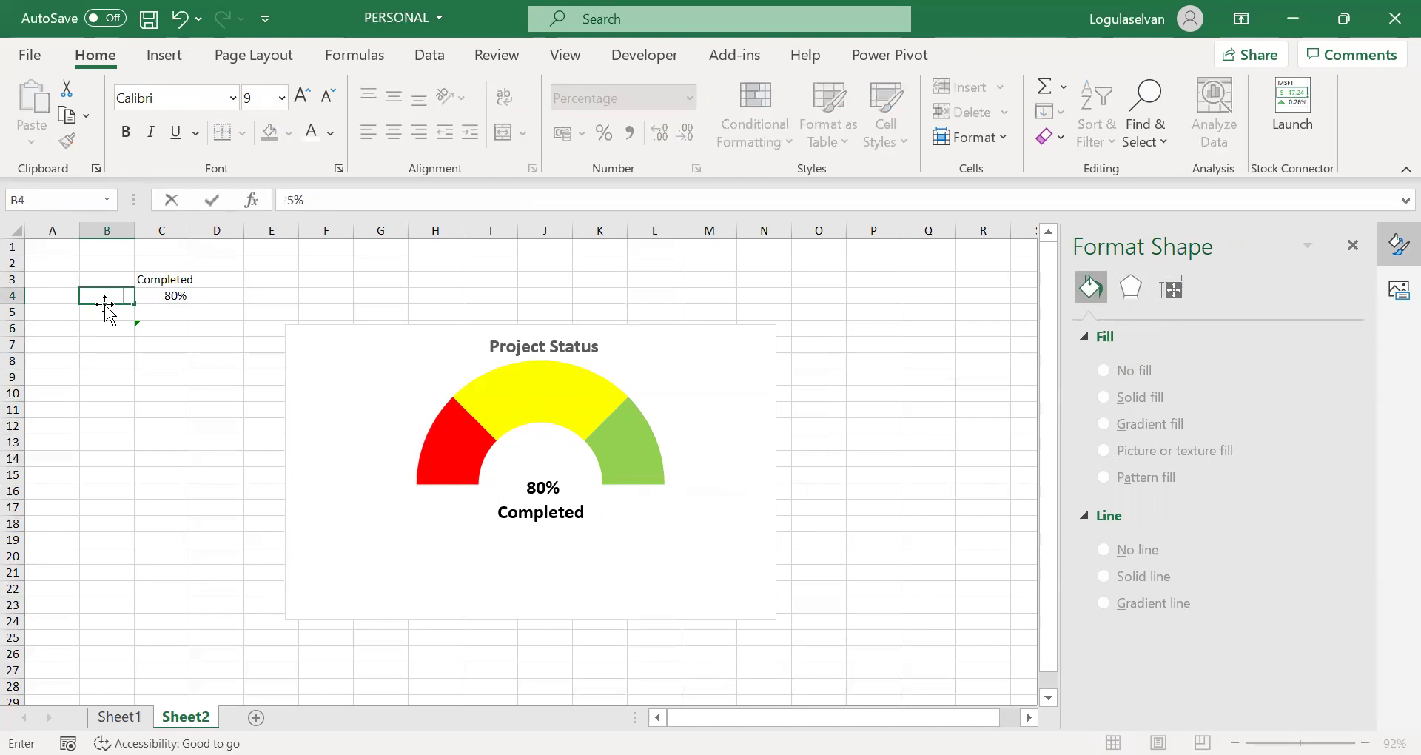
pyautogui.write('0')
pyautogui.press('Return')
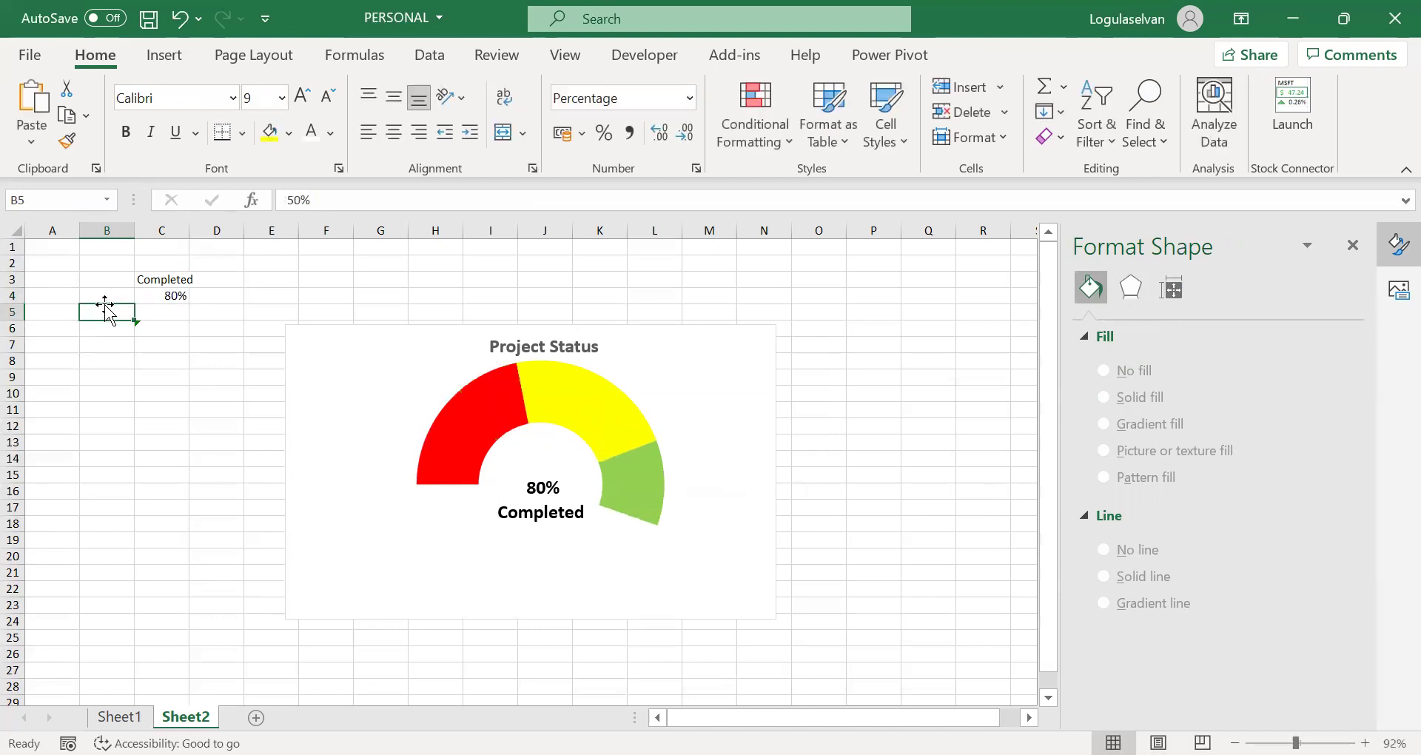
pyautogui.write('75')
pyautogui.press('Return')
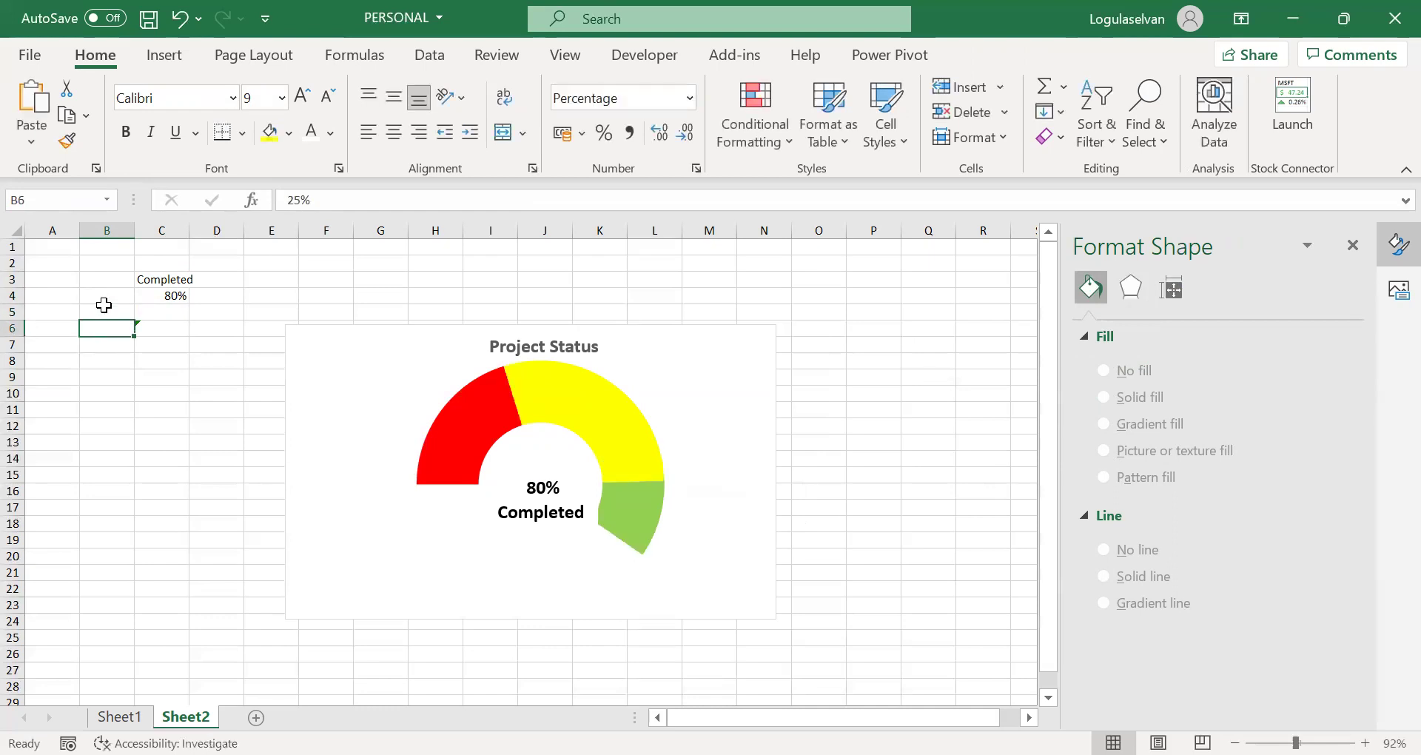
pyautogui.write('25')
pyautogui.press('Return')
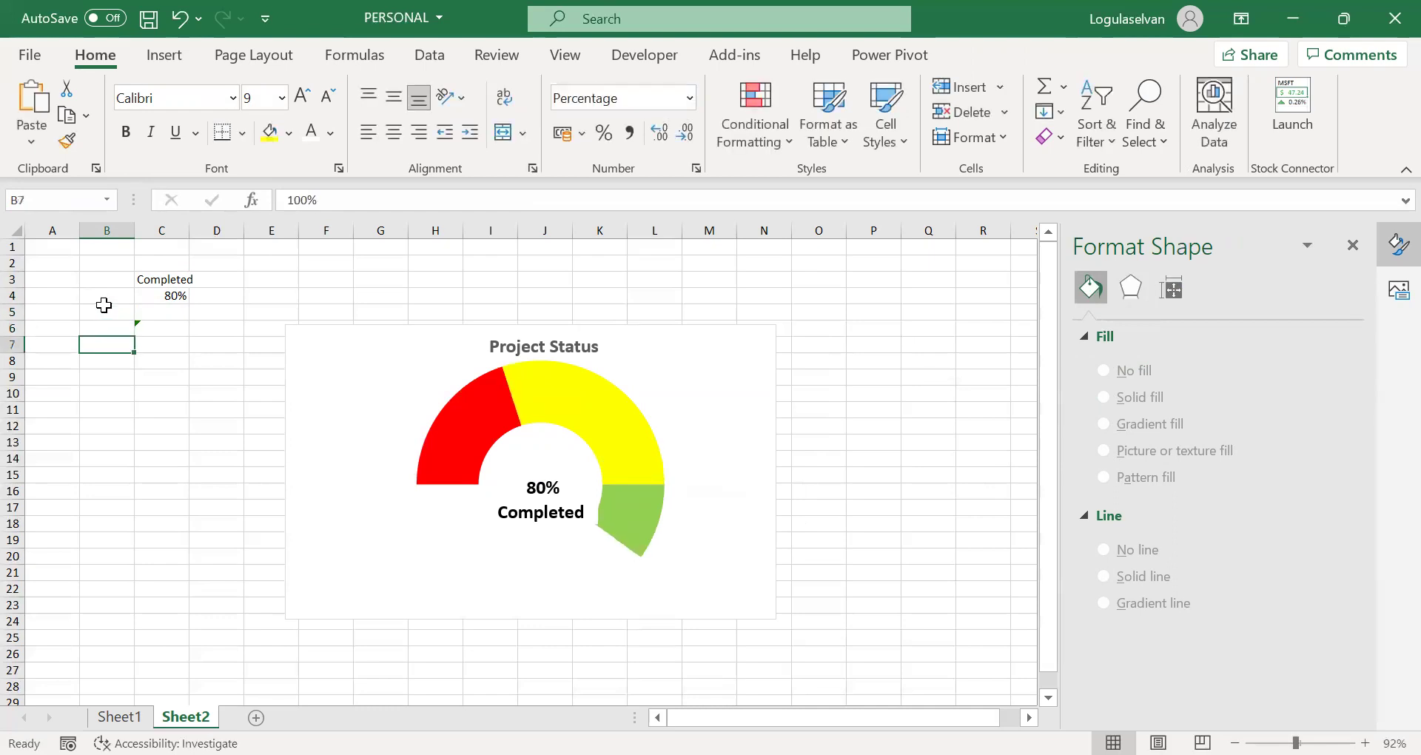
# - Set the yellow zone's value in B5 to 25% and check the zone proportions on the gauge
pyautogui.press('Up')
pyautogui.press('Up')
pyautogui.press('Up')
pyautogui.press('Up')
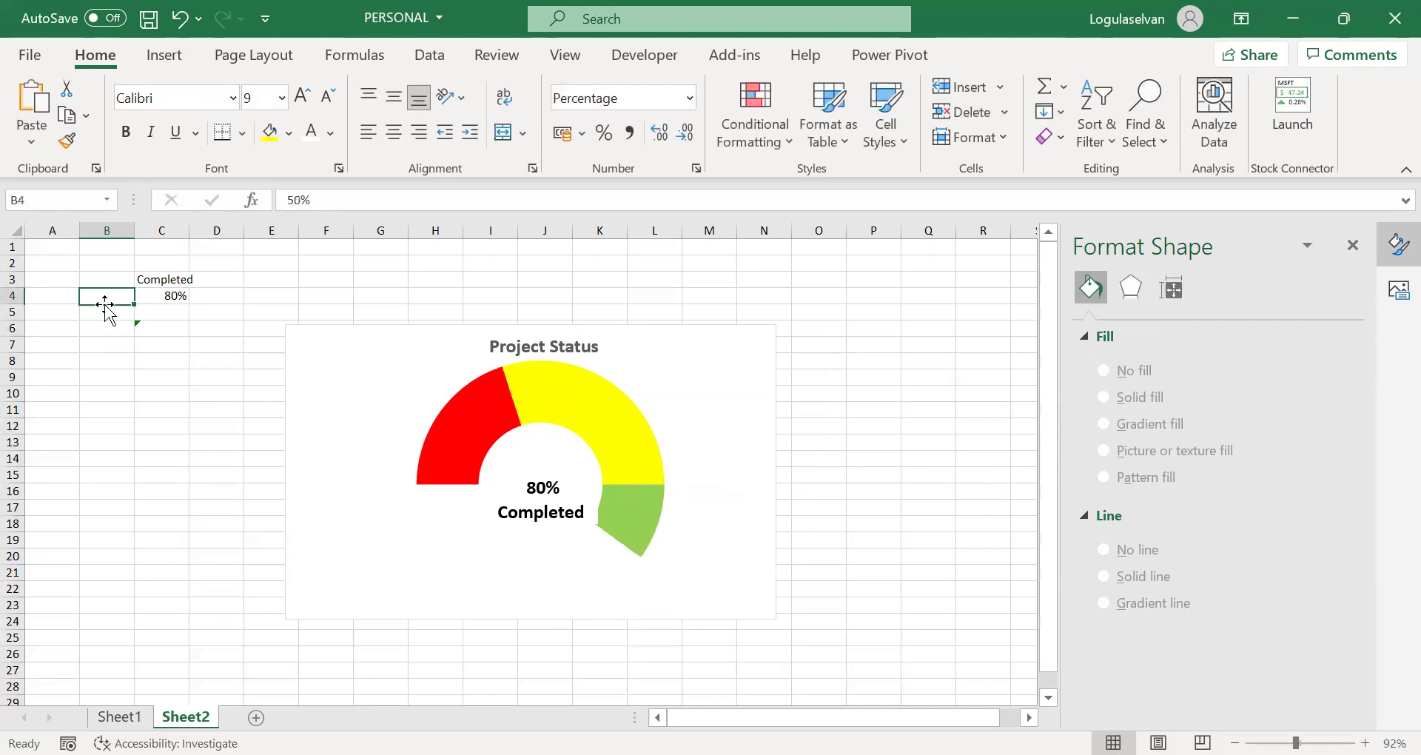
pyautogui.press('Down')
pyautogui.press('Down')
pyautogui.press('Down')
pyautogui.press('Down')
pyautogui.press('Up')
pyautogui.press('Up')
pyautogui.press('Up')
pyautogui.press('Down')
pyautogui.press('Down')
pyautogui.click(104, 307)
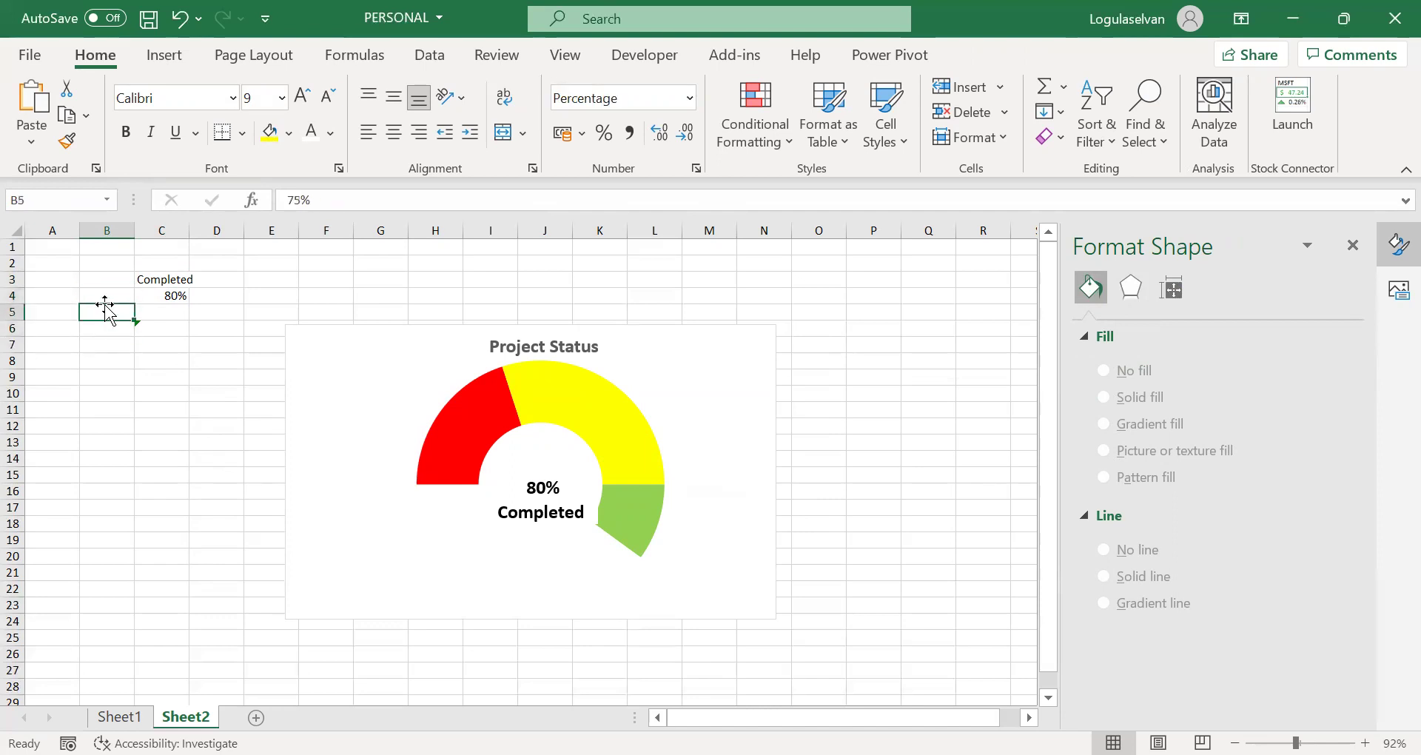
pyautogui.write('25%')
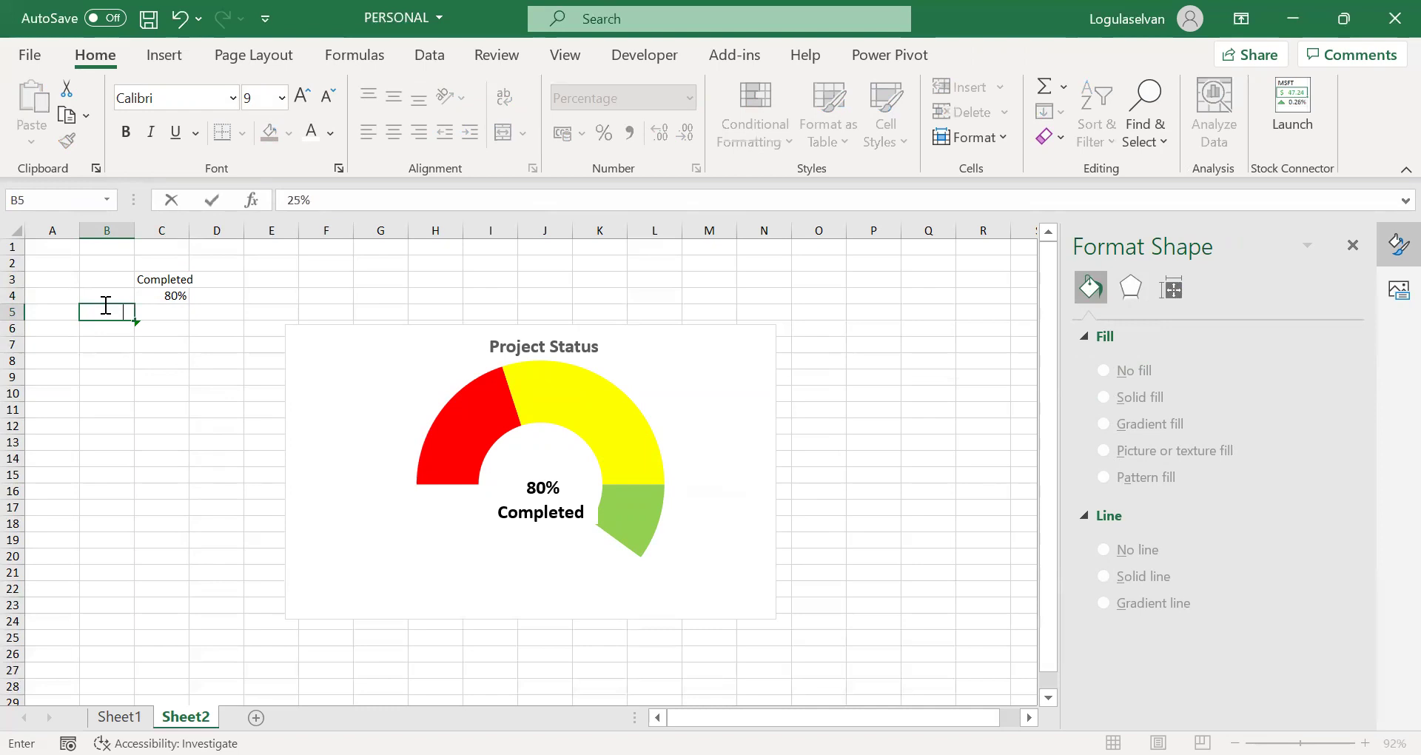
pyautogui.press('Return')
pyautogui.moveTo(527, 413)
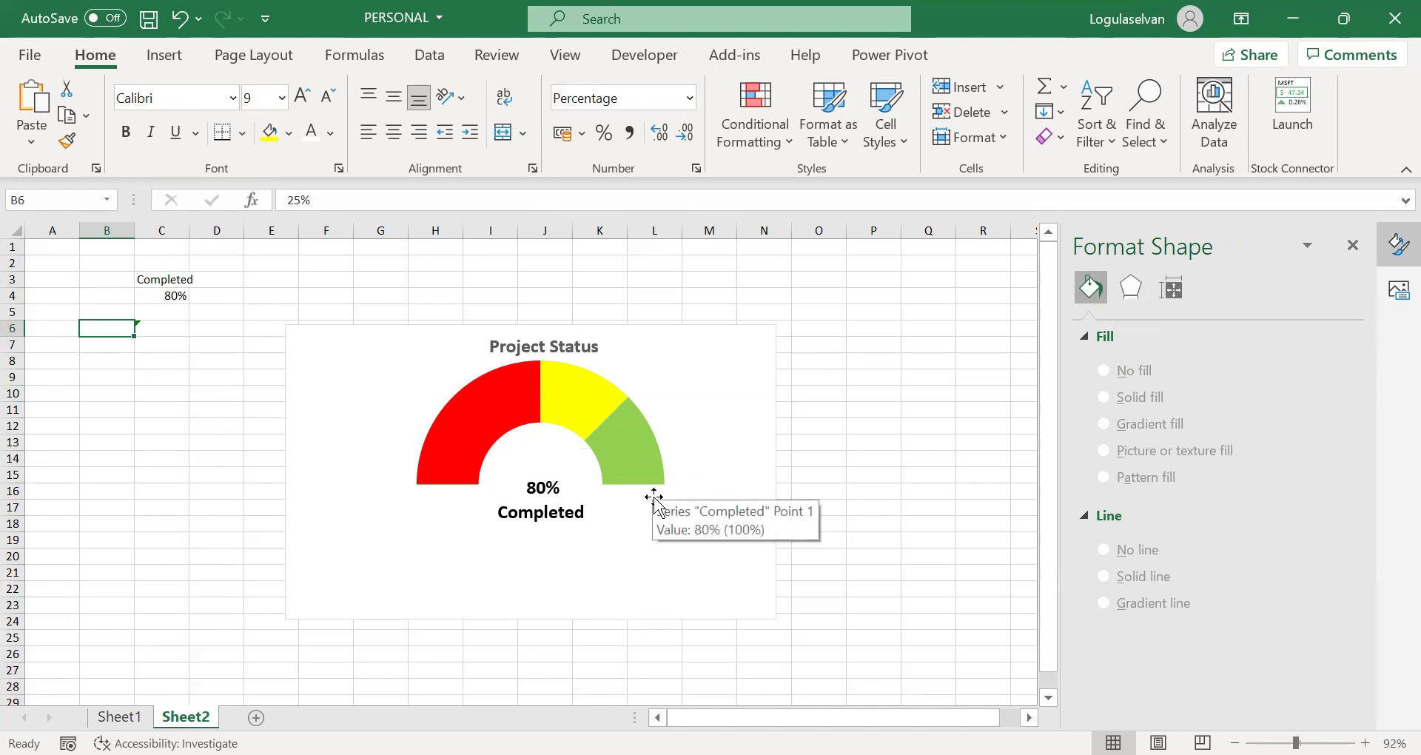
pyautogui.click(111, 299)
pyautogui.press('Down')
pyautogui.press('Down')
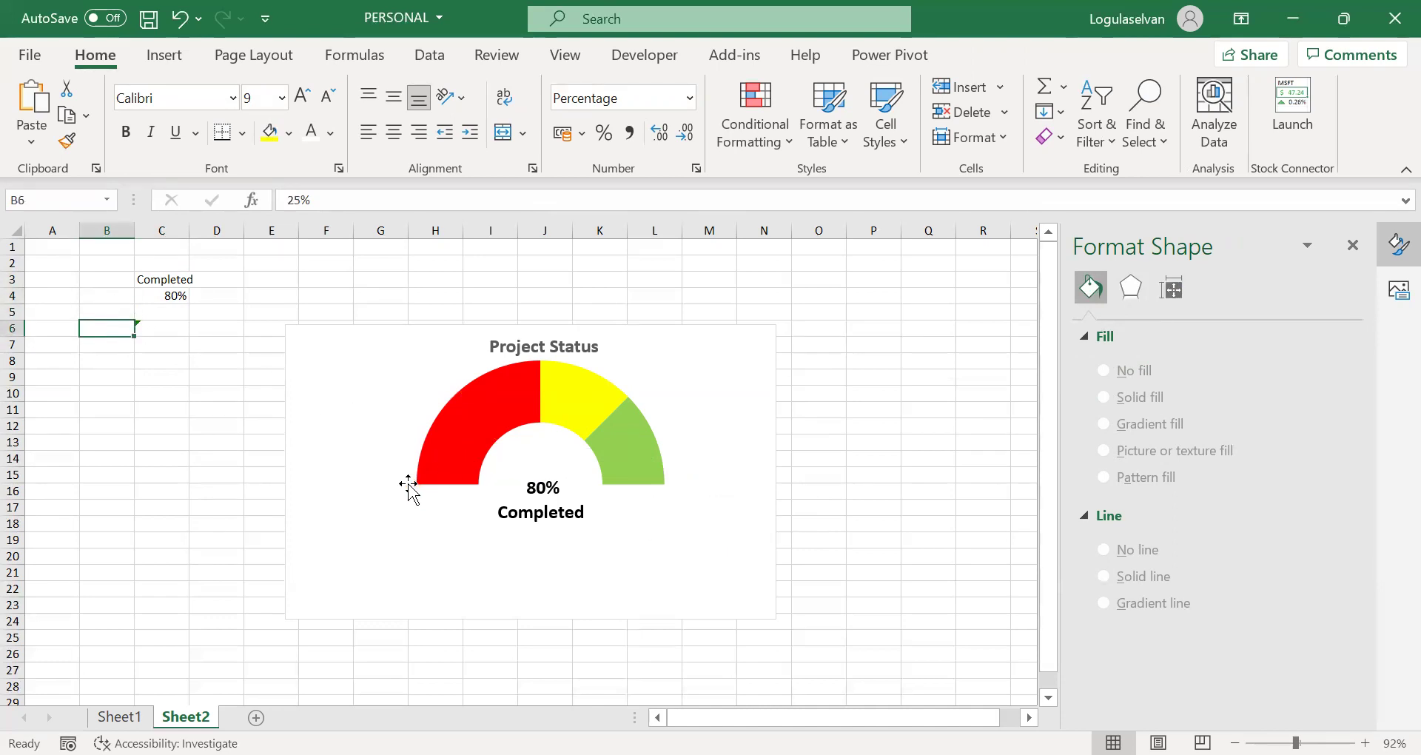
pyautogui.moveTo(444, 480)
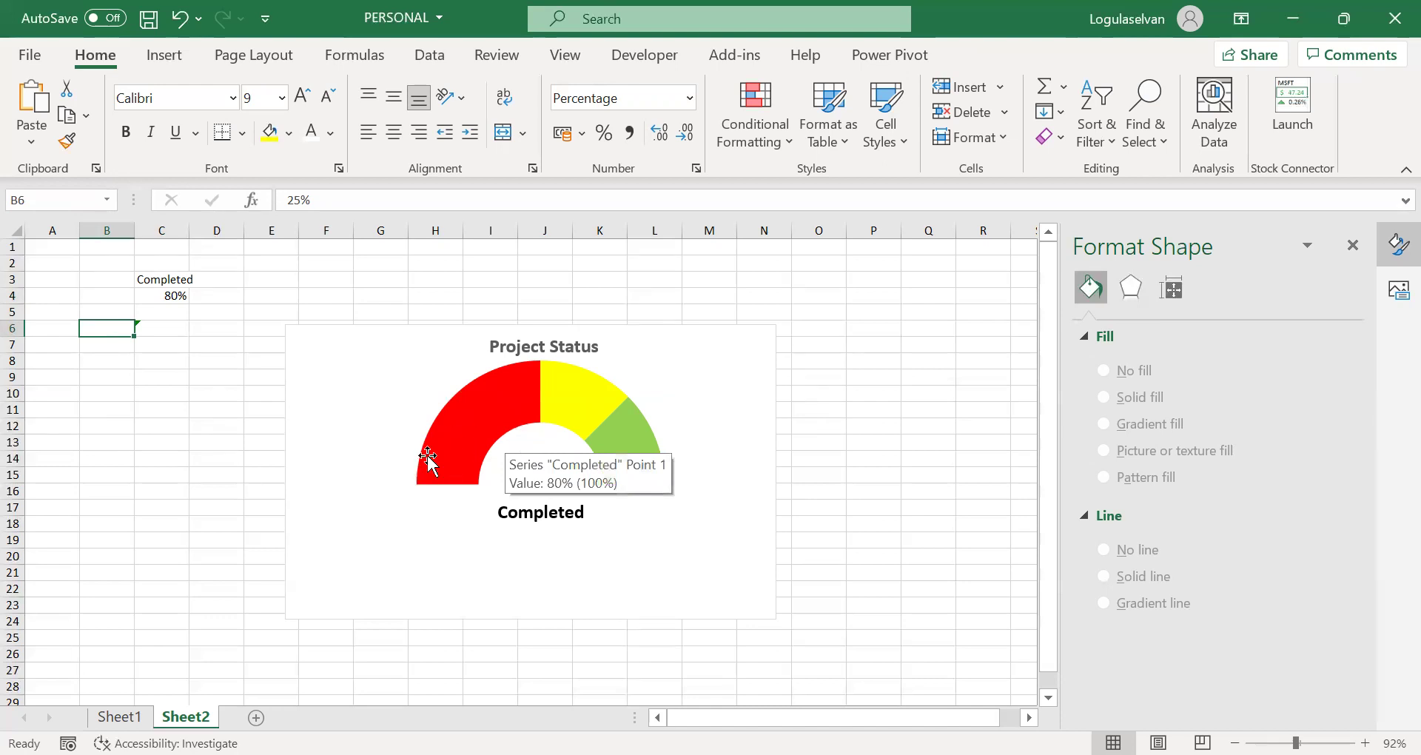
# - Reveal the hidden chart data in B3:C7 by setting its font color to black
pyautogui.click(113, 297)
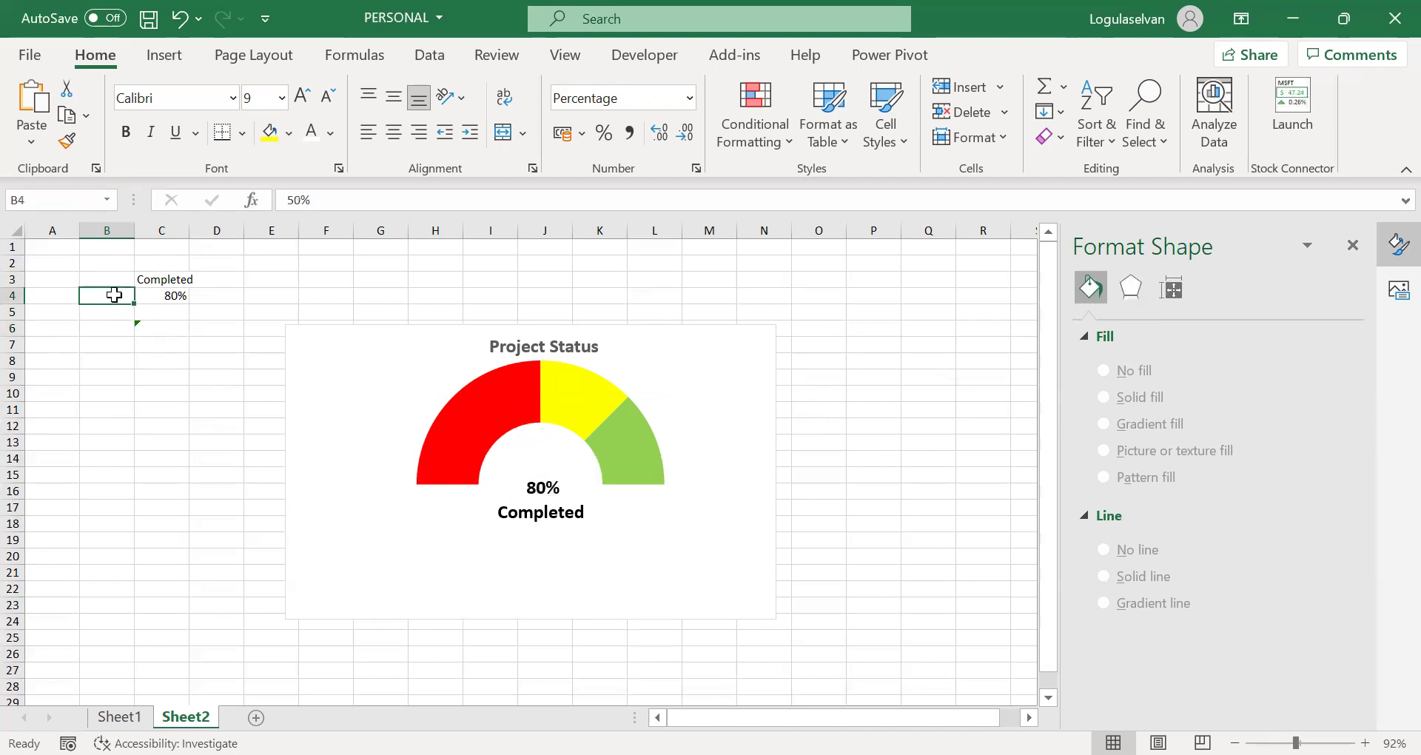
pyautogui.moveTo(111, 282); pyautogui.dragTo(163, 348)
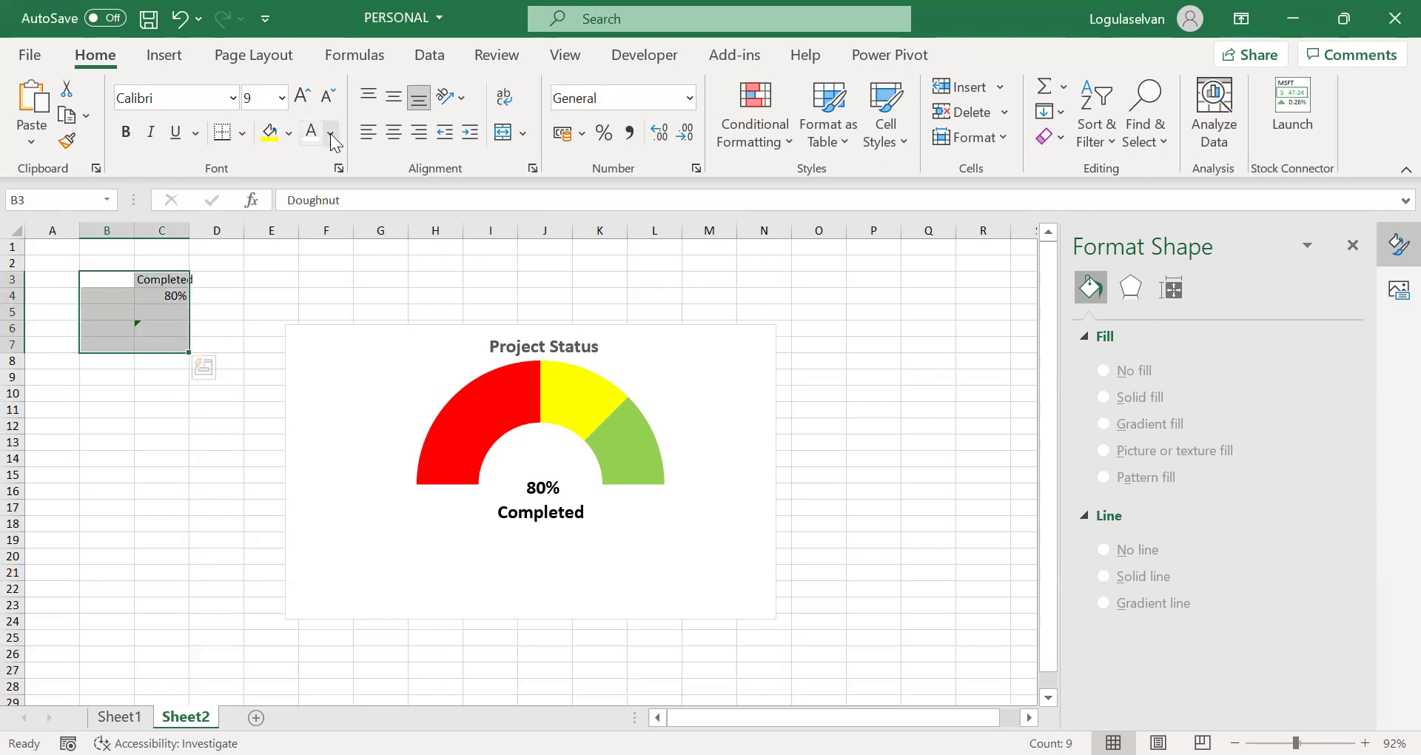
pyautogui.click(331, 135)
pyautogui.click(337, 162)
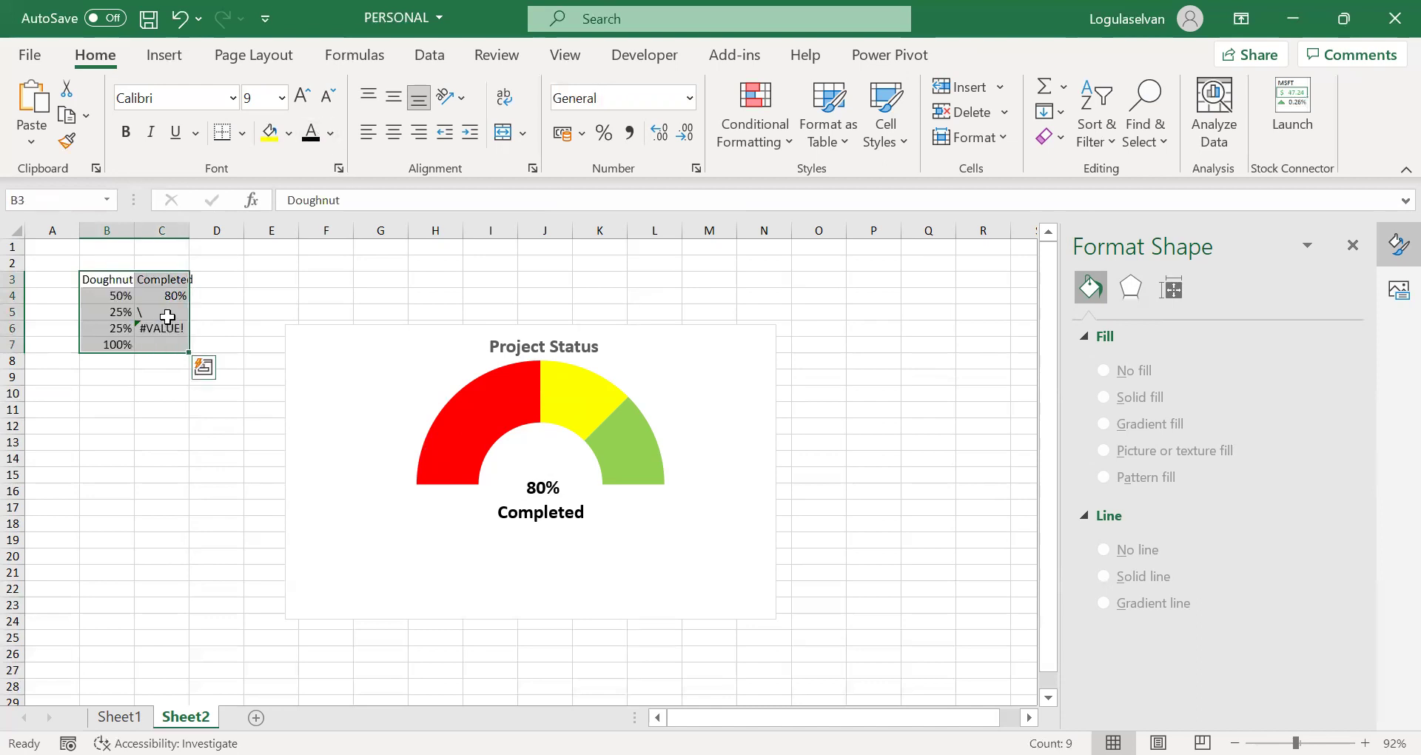
# - Set the needle thickness value in C5 to 1%
pyautogui.click(166, 317)
pyautogui.write('1')
pyautogui.press('Return')
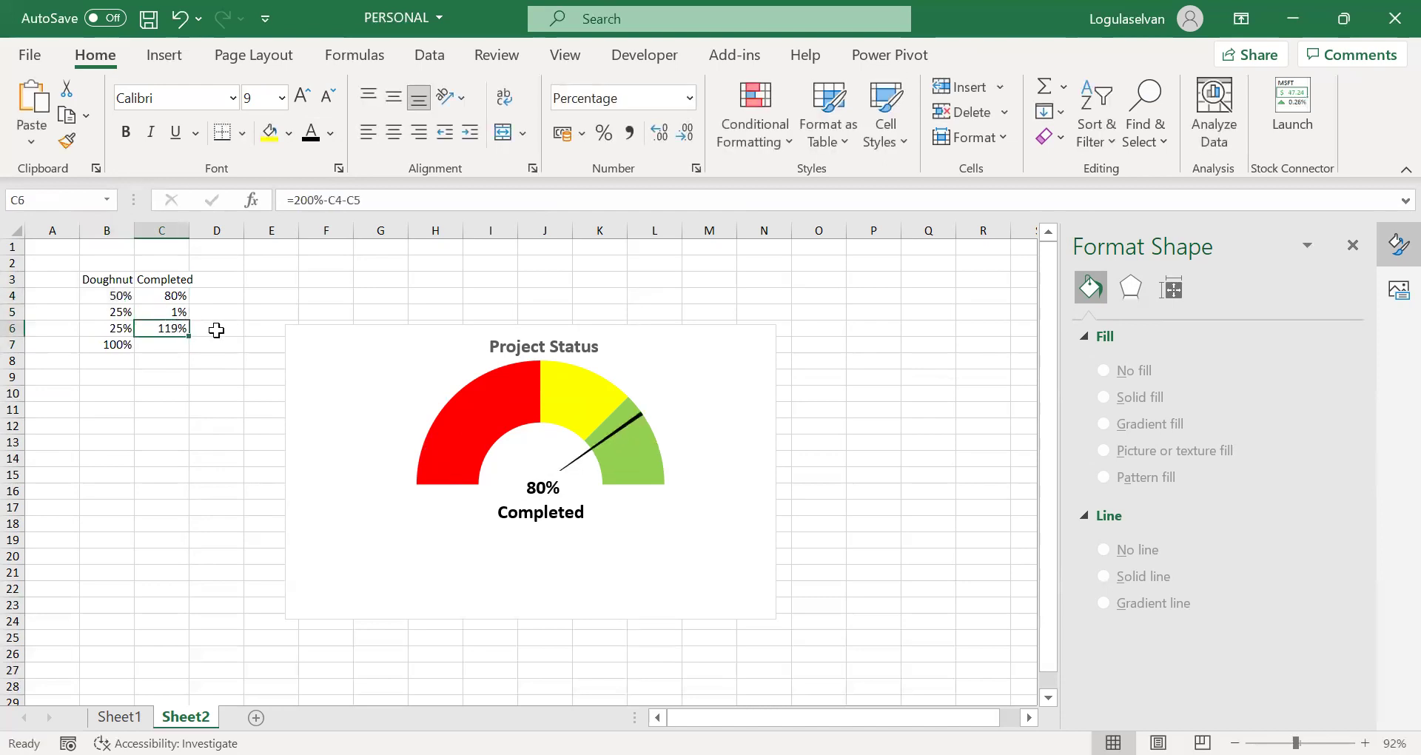
# - Review the zone percentages in B4:B7, the completion value in C4 and the remainder formula in C6
pyautogui.click(112, 307)
pyautogui.press('Up')
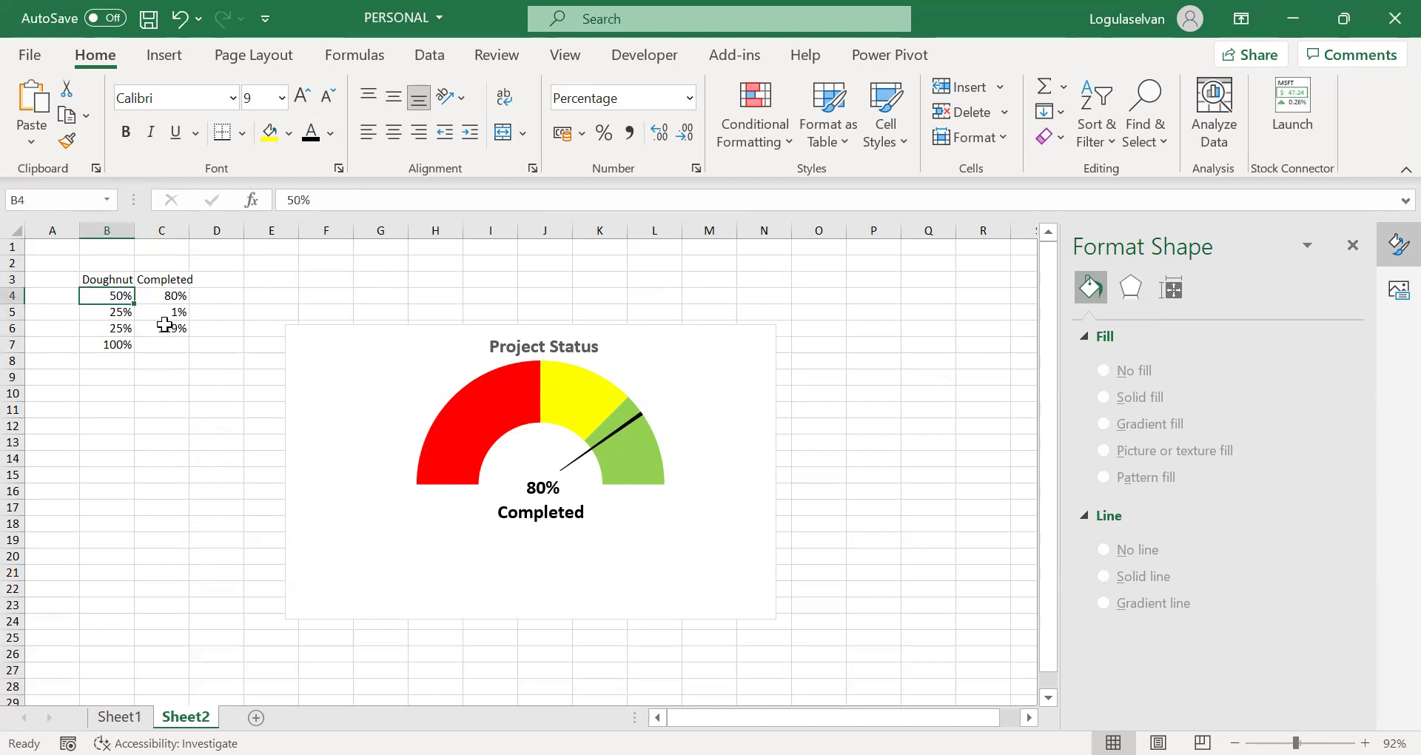
pyautogui.click(175, 293)
pyautogui.click(103, 293)
pyautogui.press('Down')
pyautogui.press('Down')
pyautogui.press('Down')
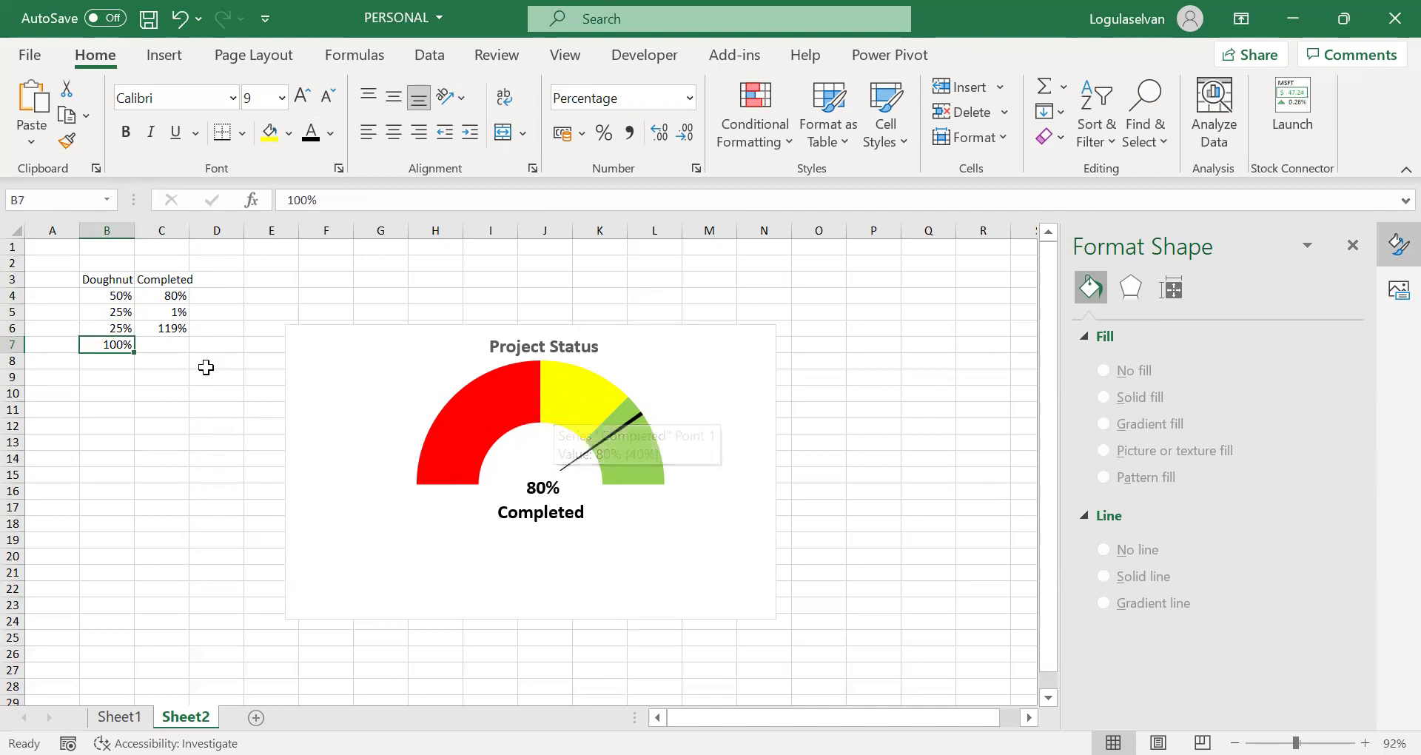
pyautogui.click(171, 326)
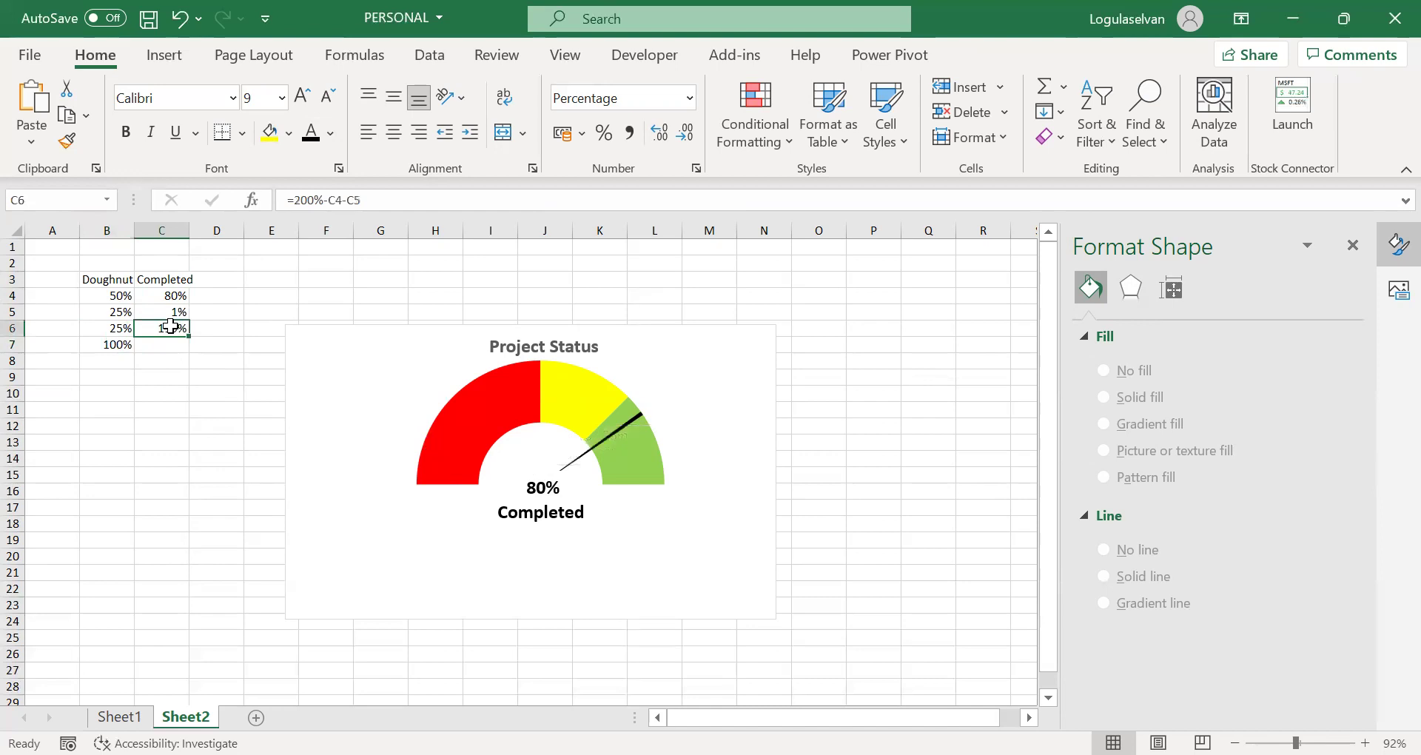